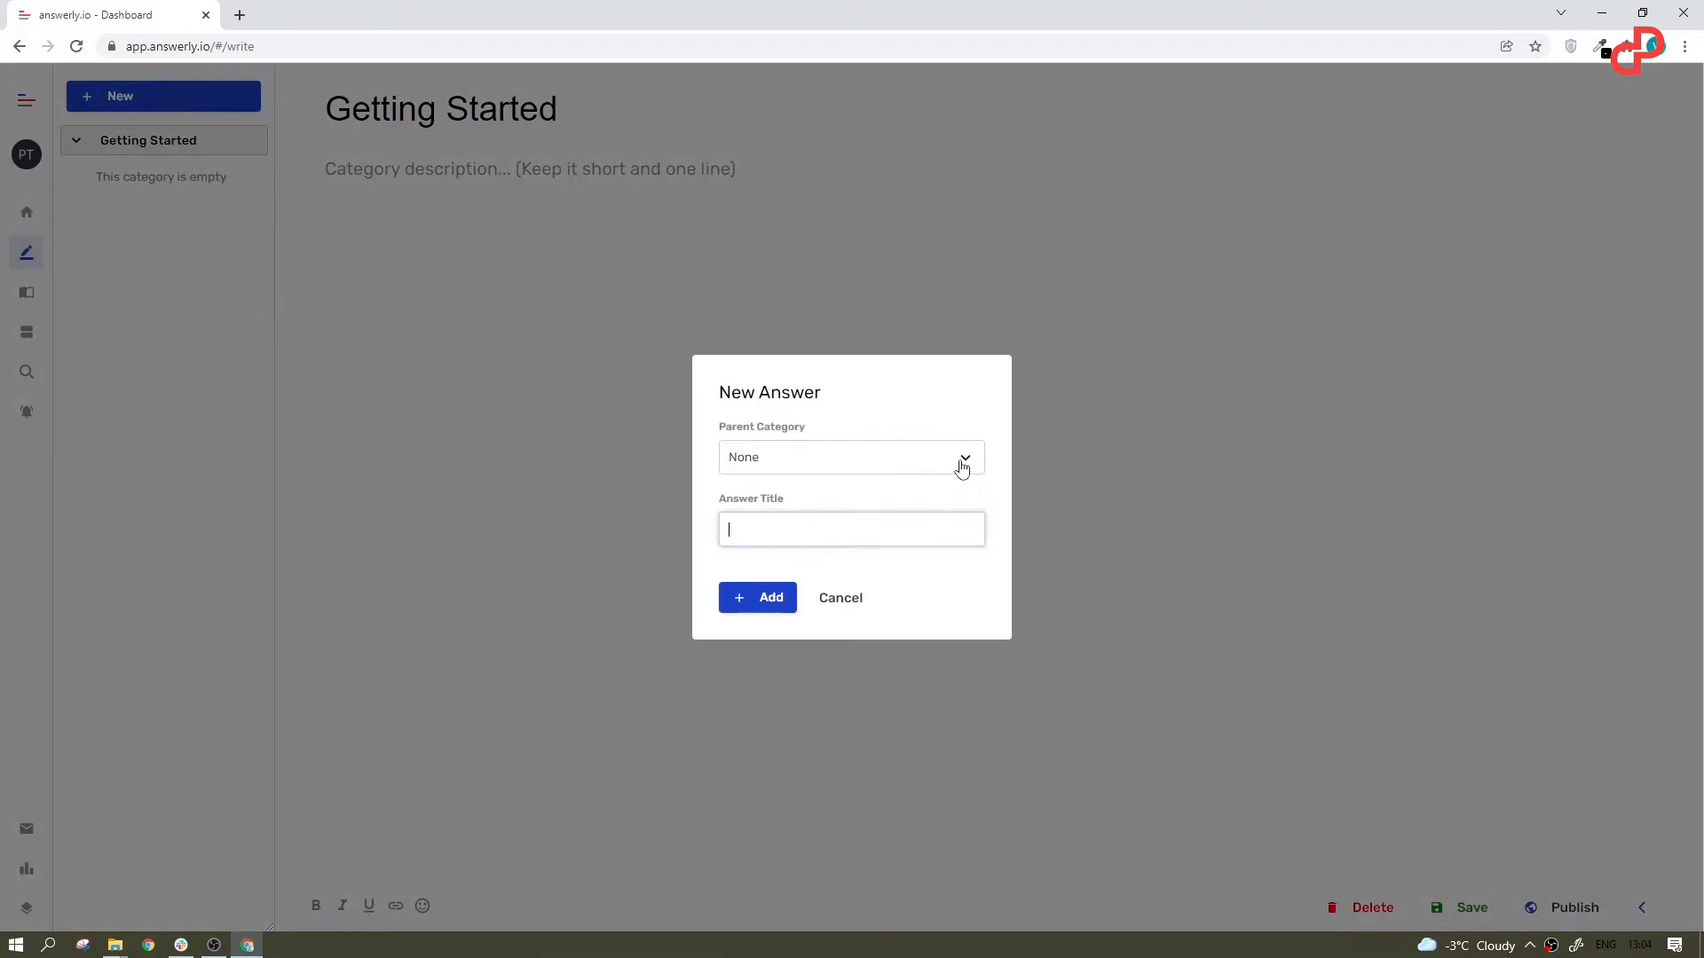
Step: Add an answer titled "Onboarding" under Getting Started and enter the category description "Lorem Ipsum Sit Dolor Amet"
type("Onboarding")
key("Return")
type("Lorem Ip")
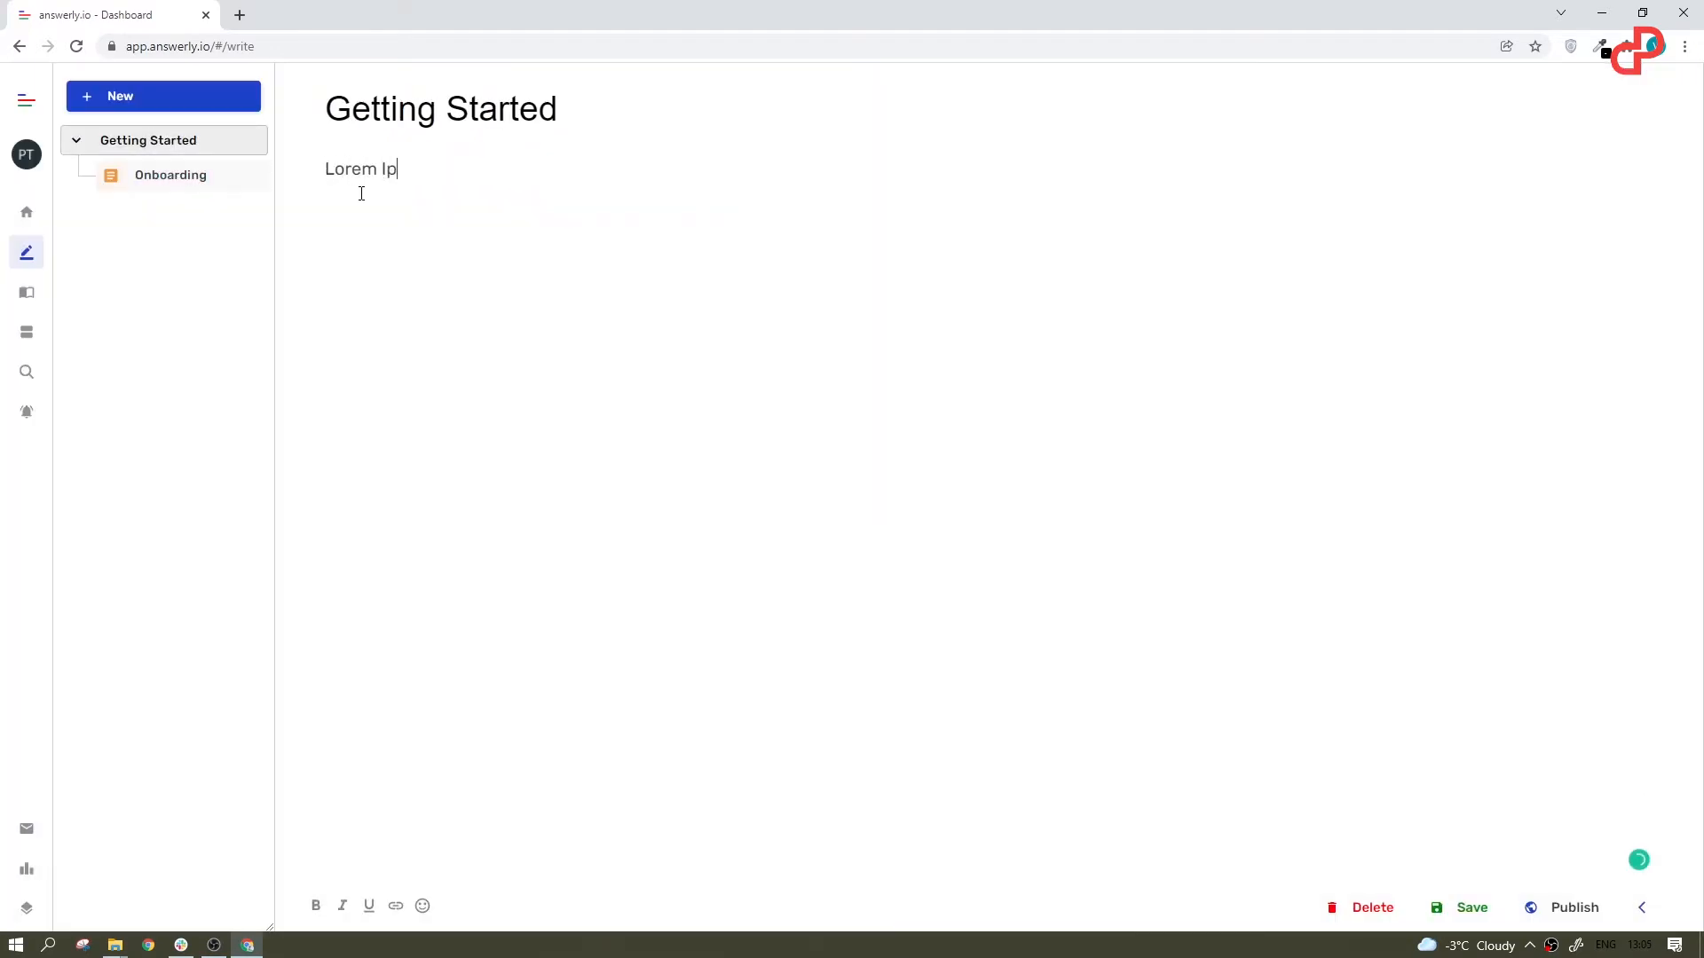
type("sum Sit Dolor Amet")
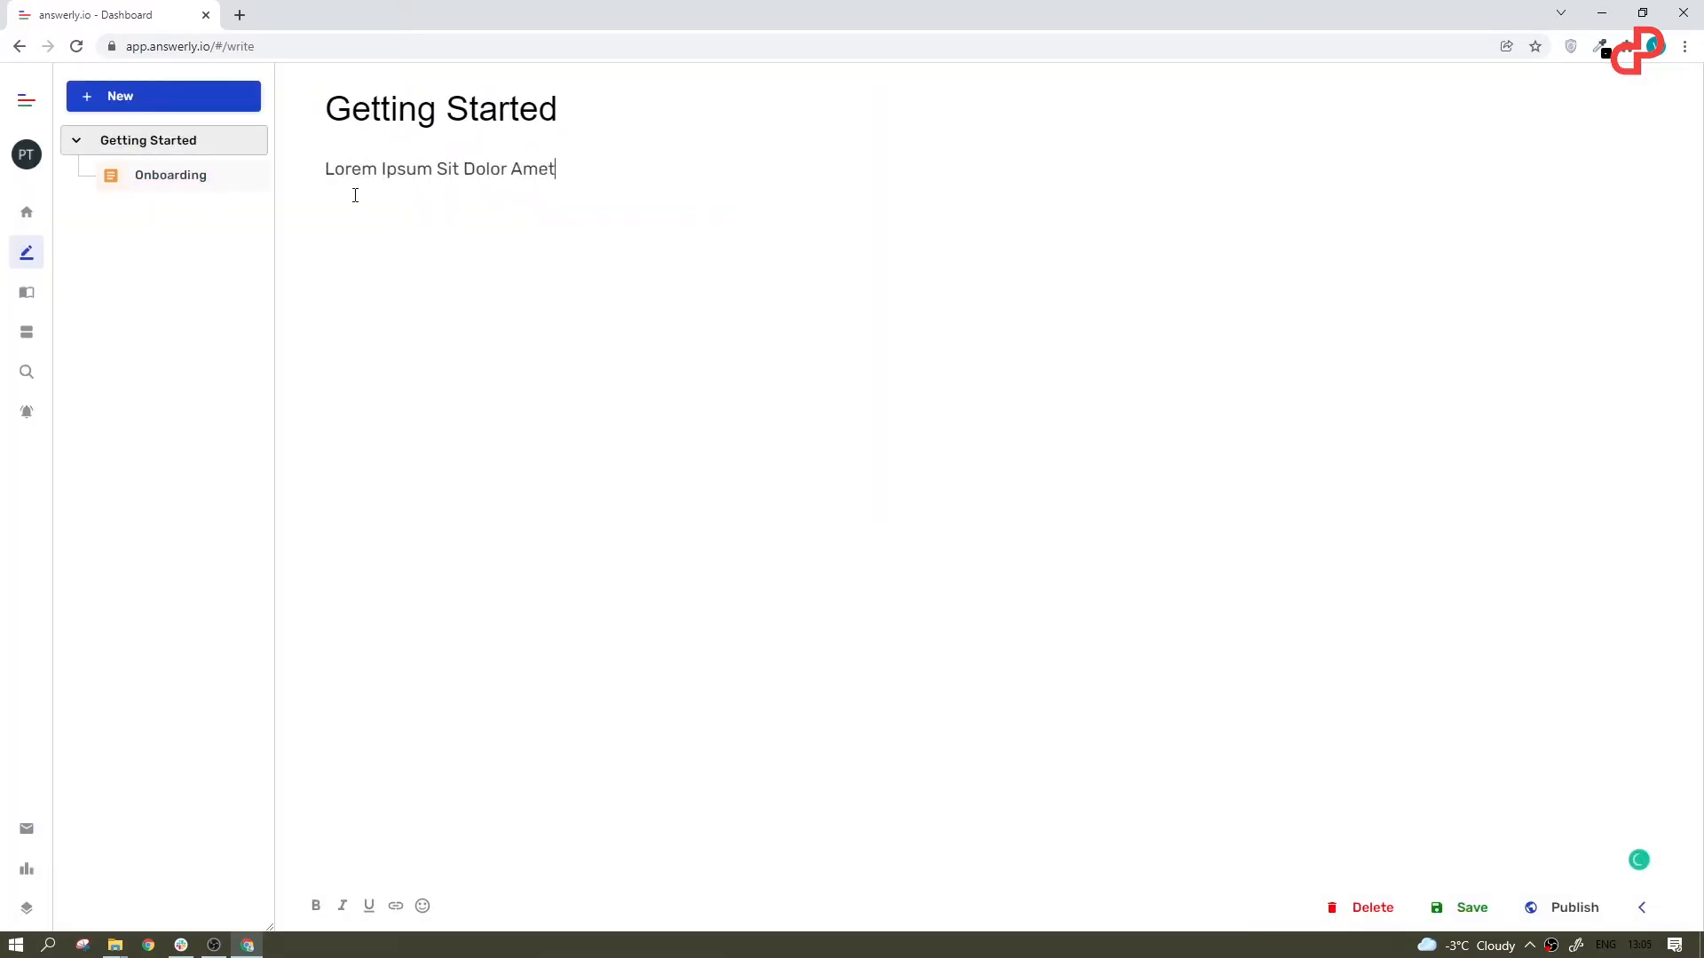
type("One Two Three")
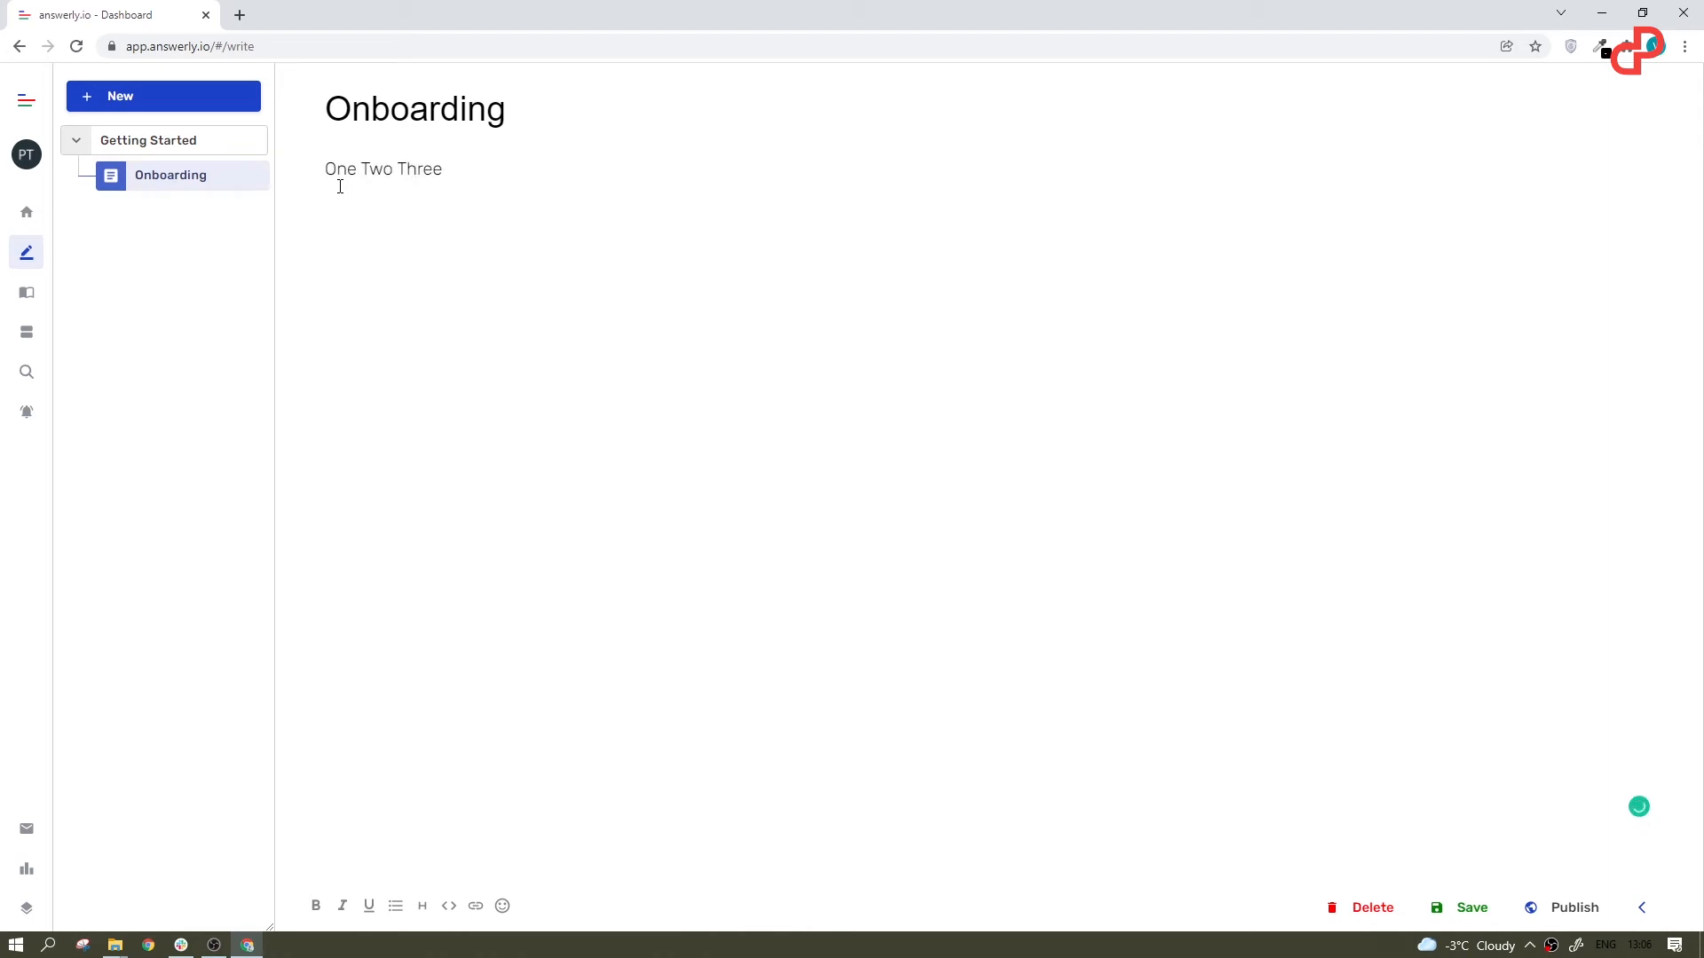
Step: Write "One Two Three" as the text of the Onboarding answer and try out its emoji and heading options
left_click(499, 906)
left_click(484, 781)
left_click(423, 906)
left_click(541, 726)
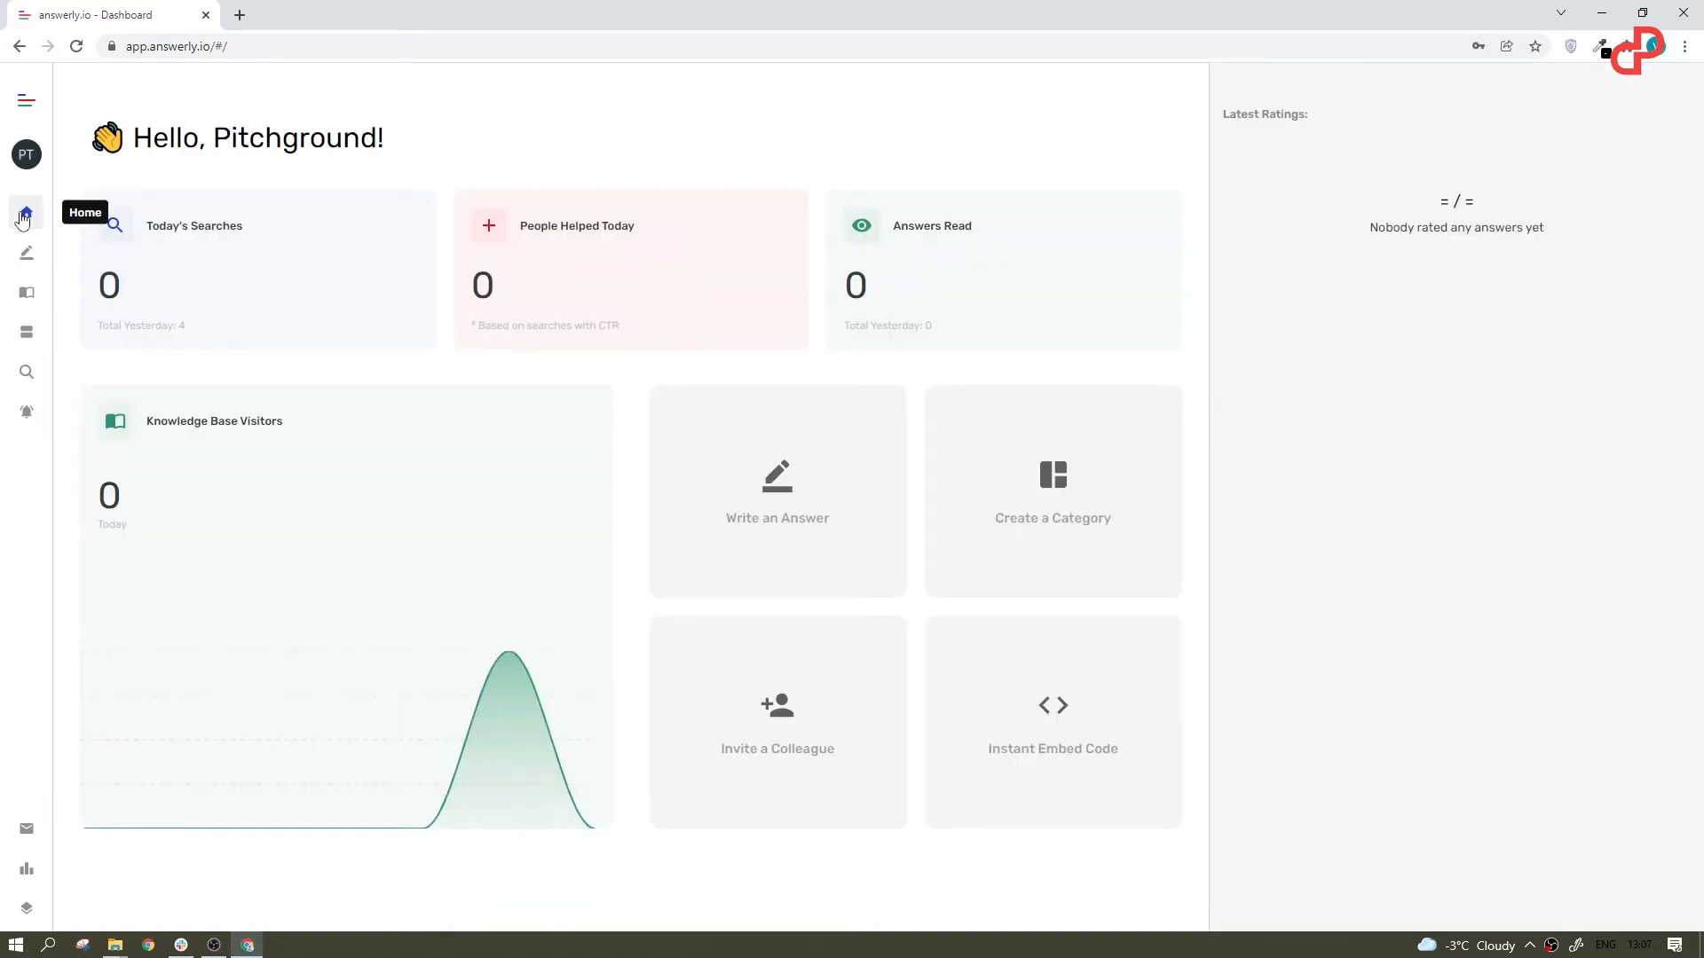
Step: Open the answer editor and view the Open Graph settings and SEO settings answers in the Knowledge Base category
left_click(23, 260)
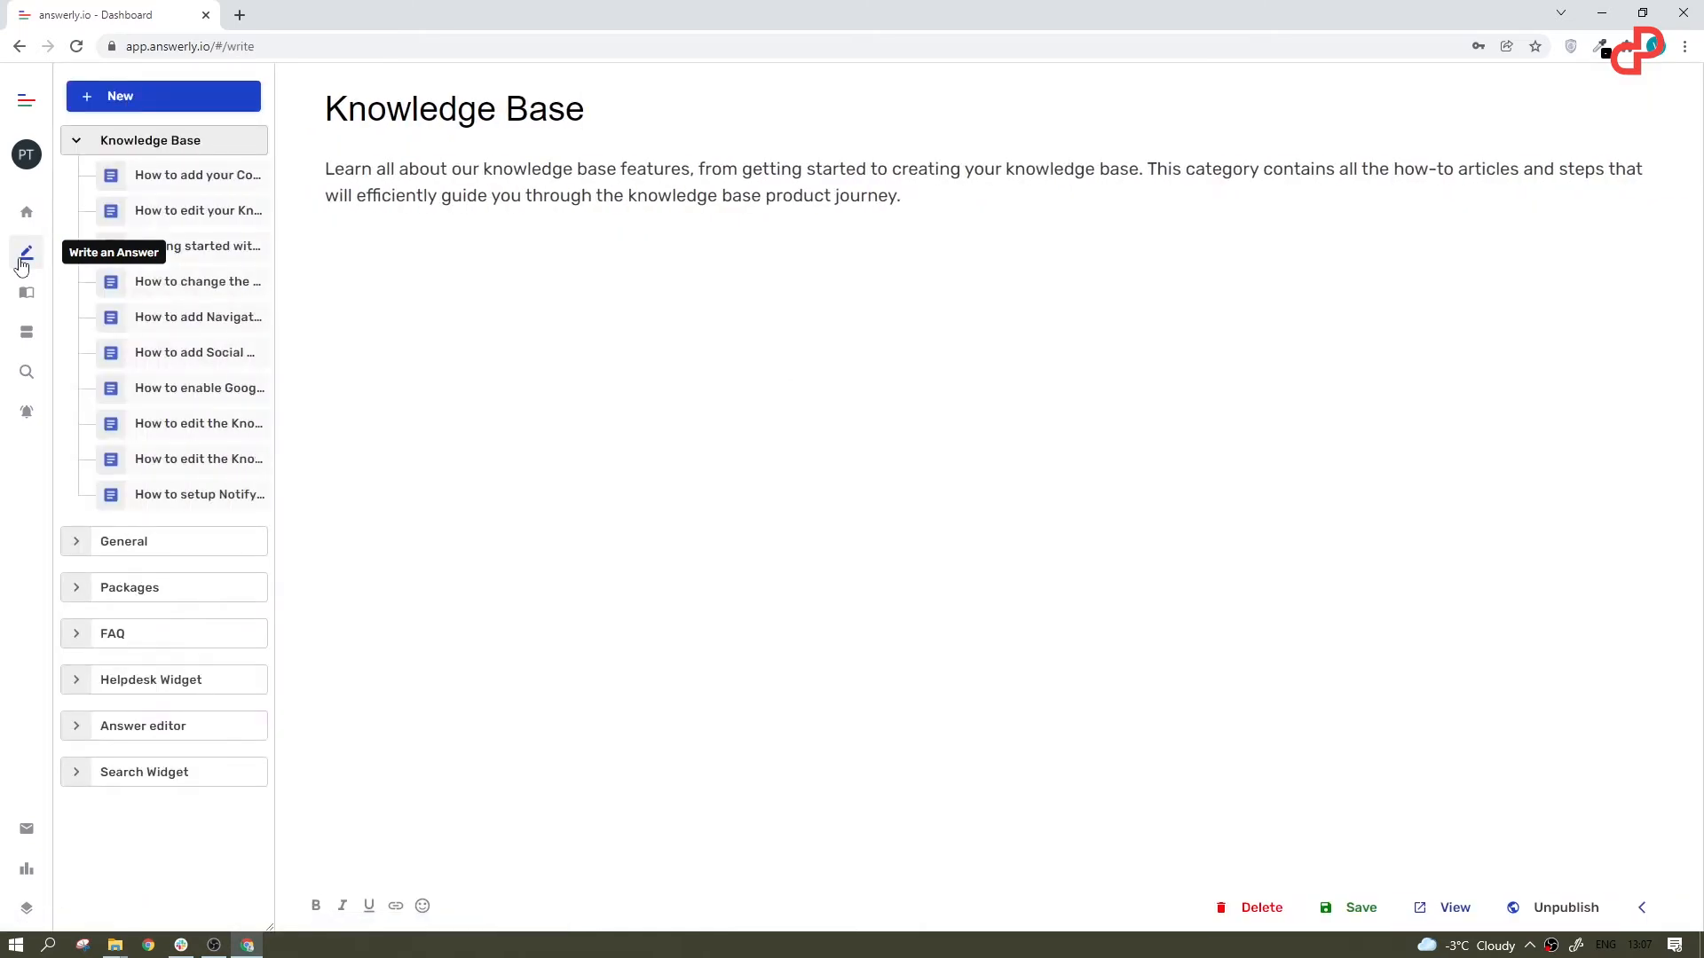
left_click_drag(166, 470, 111, 466)
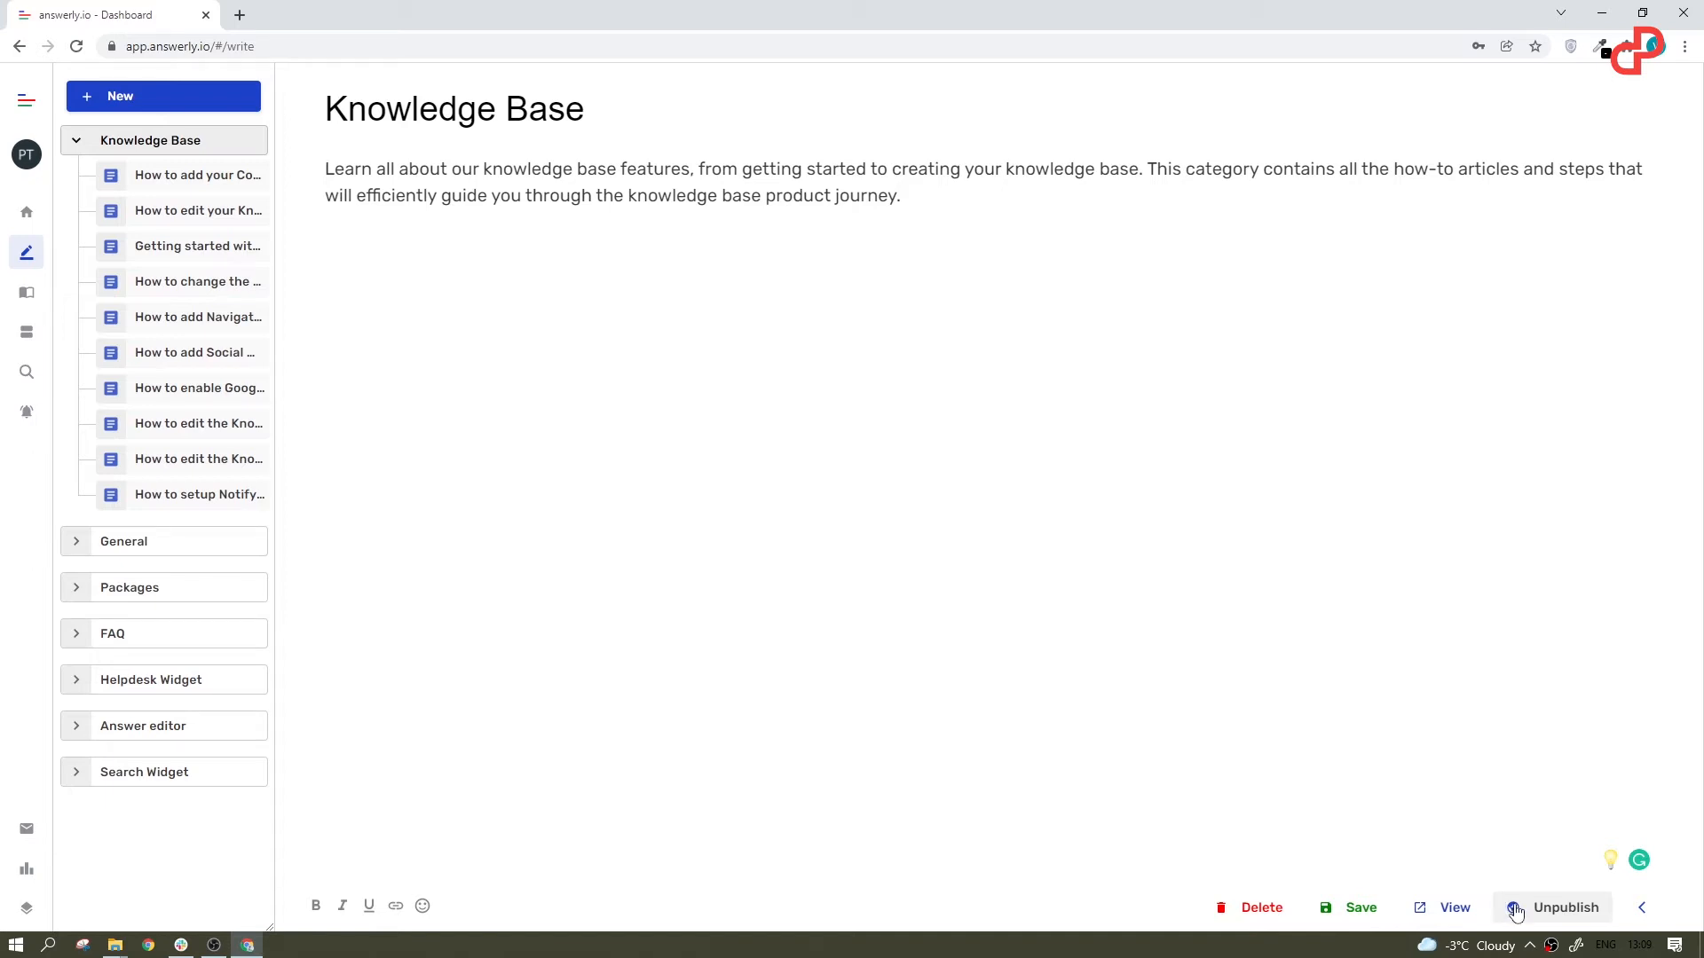
left_click(158, 460)
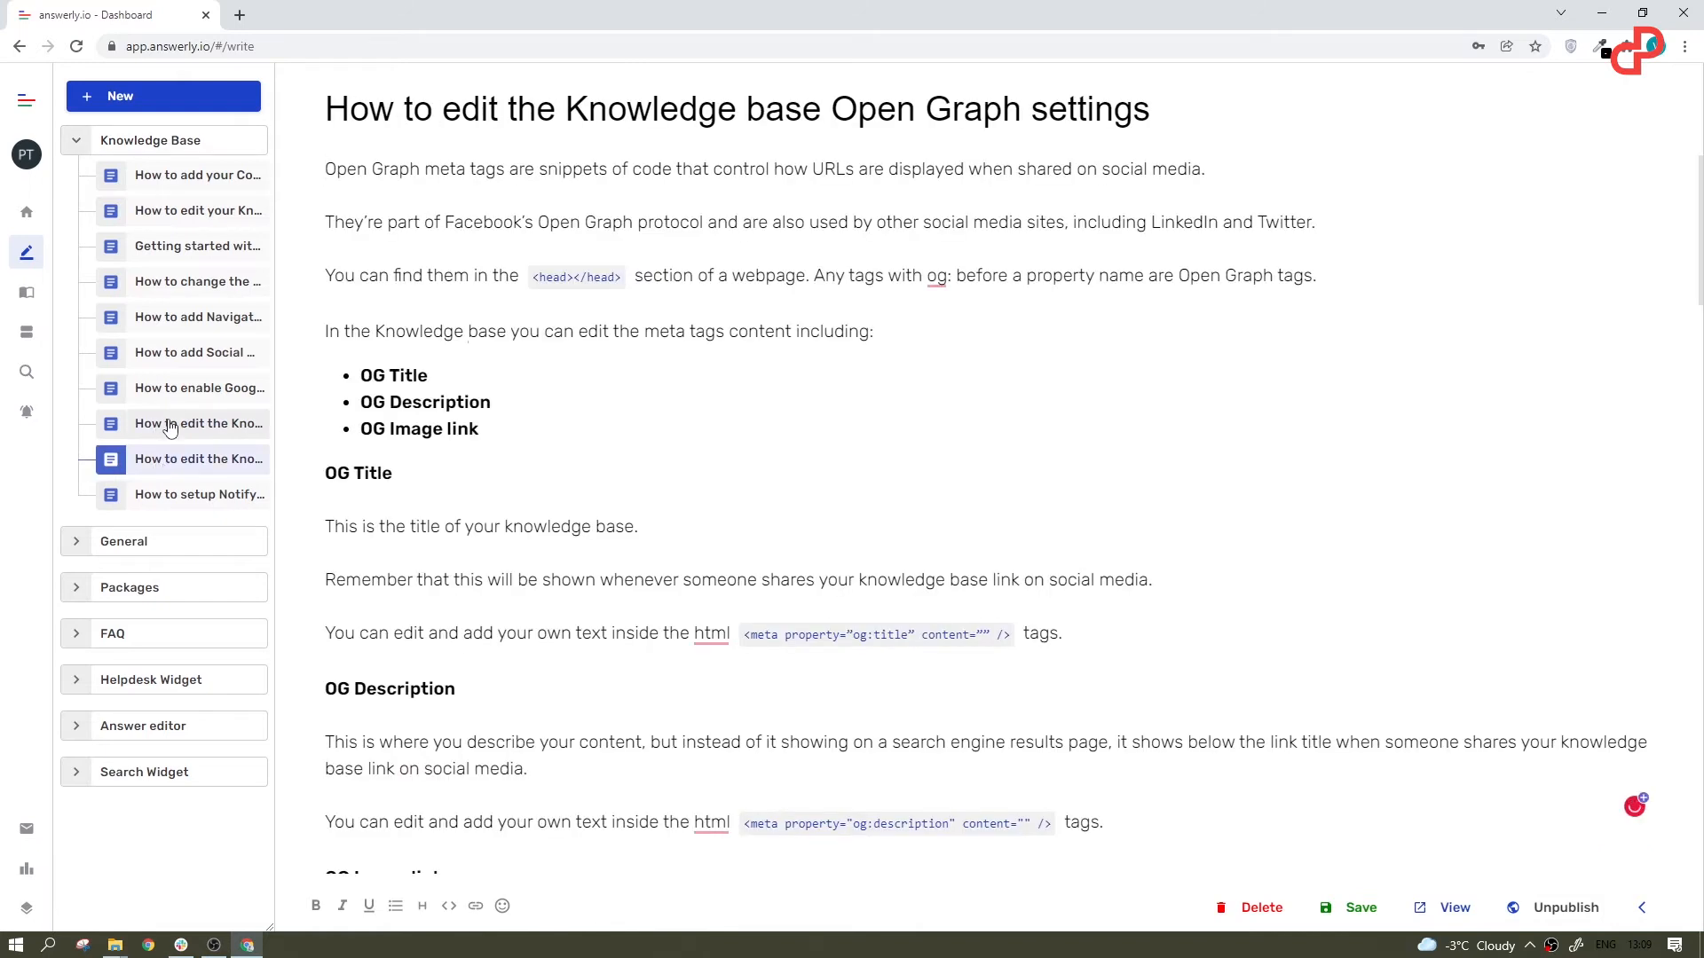
left_click(168, 430)
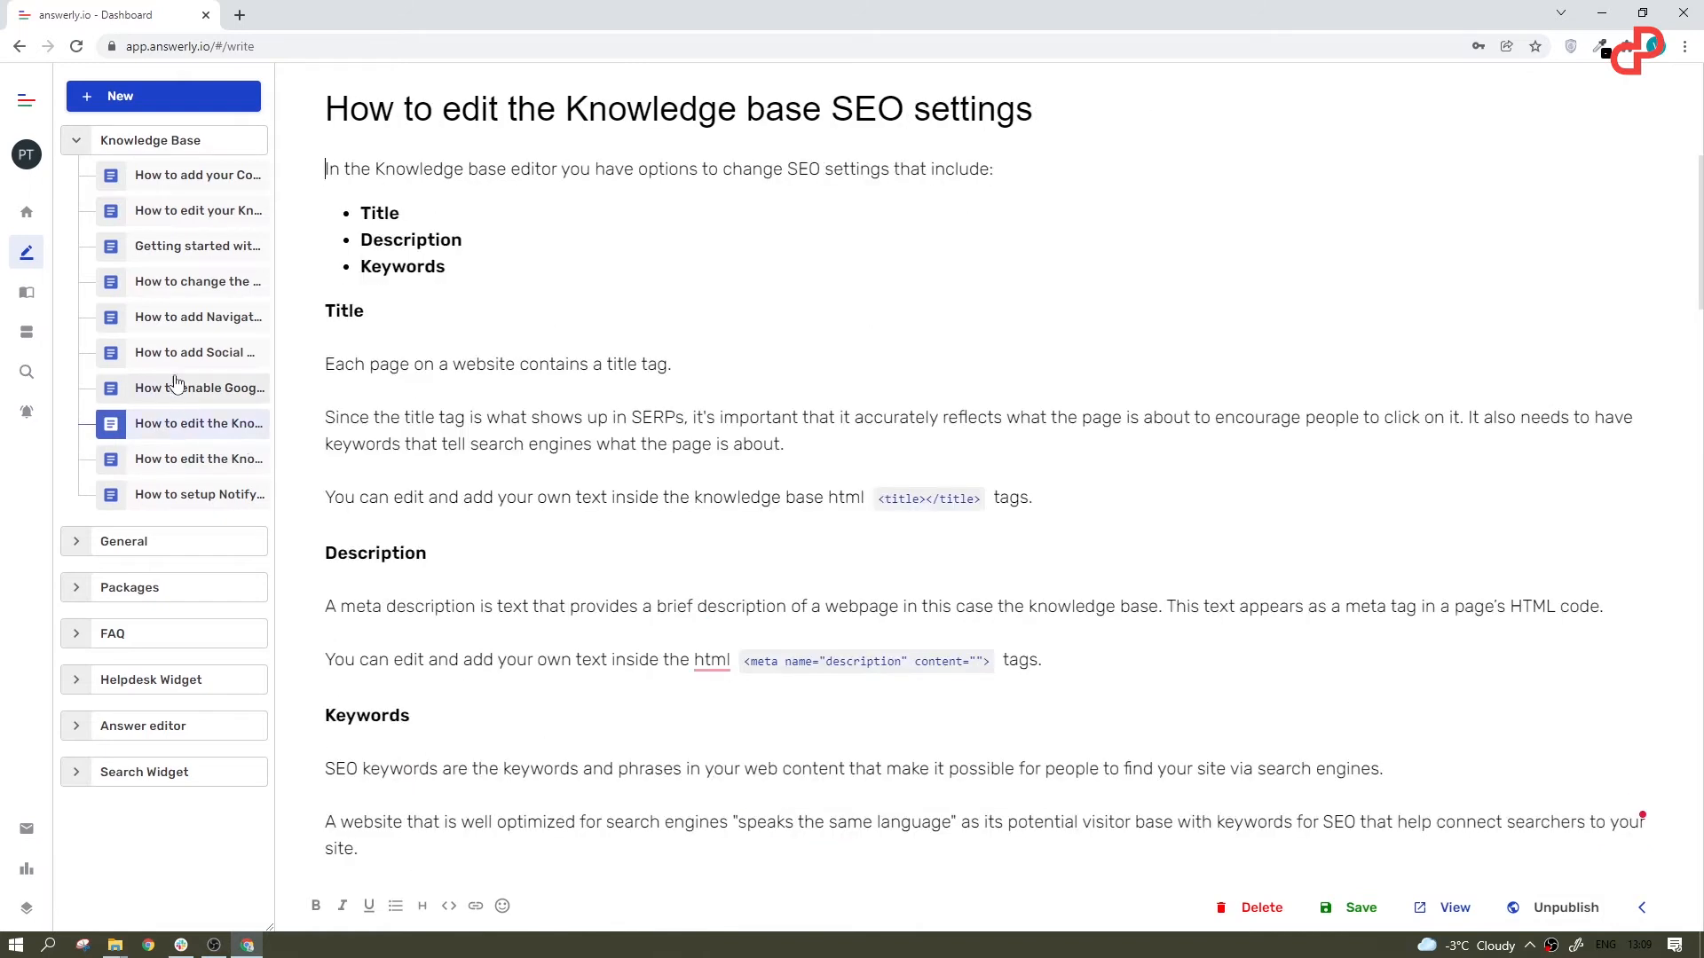
Step: Unpublish the "How to edit the Knowledge base SEO settings" answer, compare it with published answers, and publish it again
left_click(1579, 910)
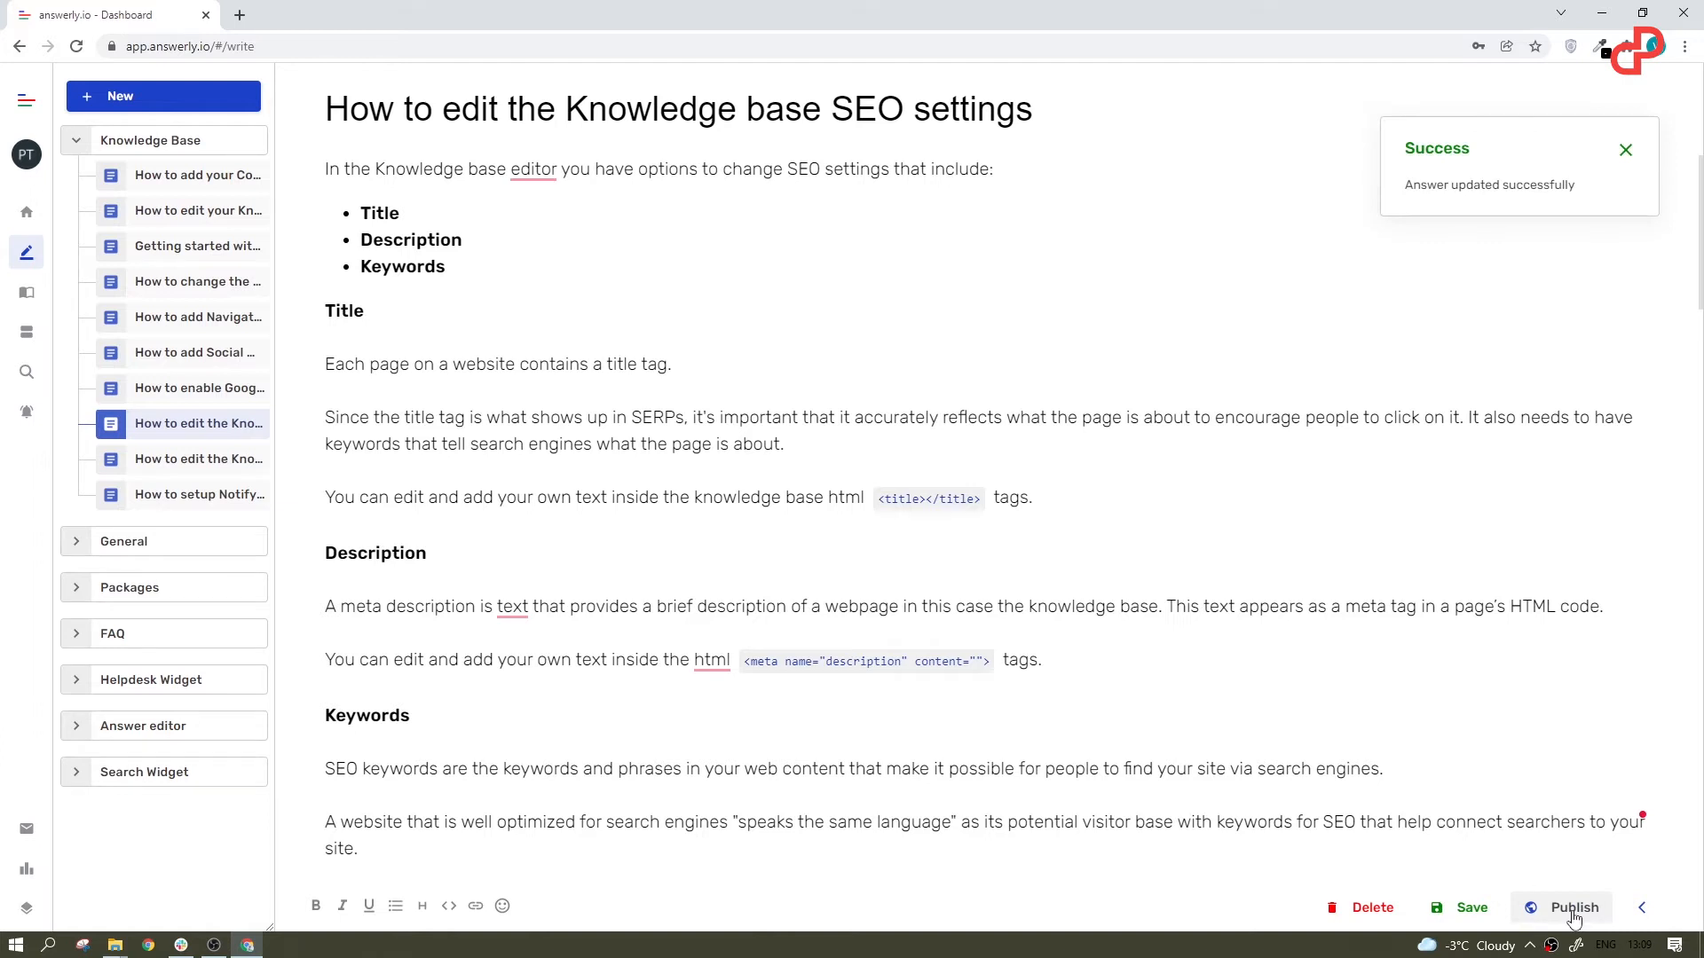
left_click(206, 390)
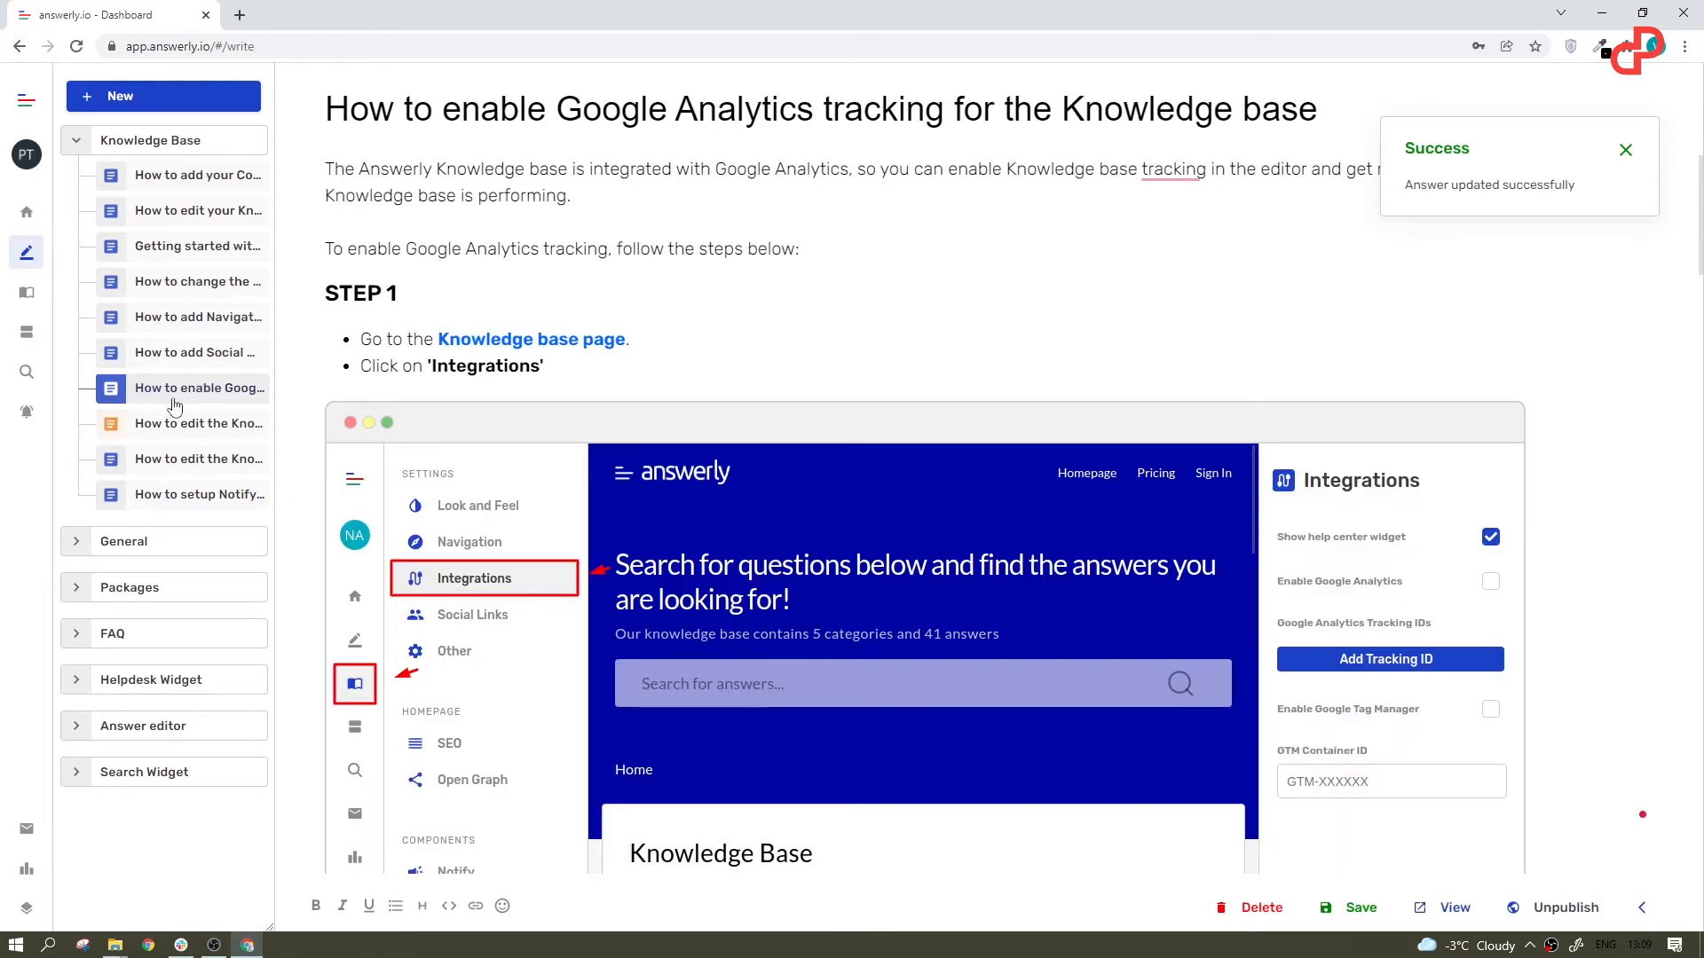
left_click(177, 354)
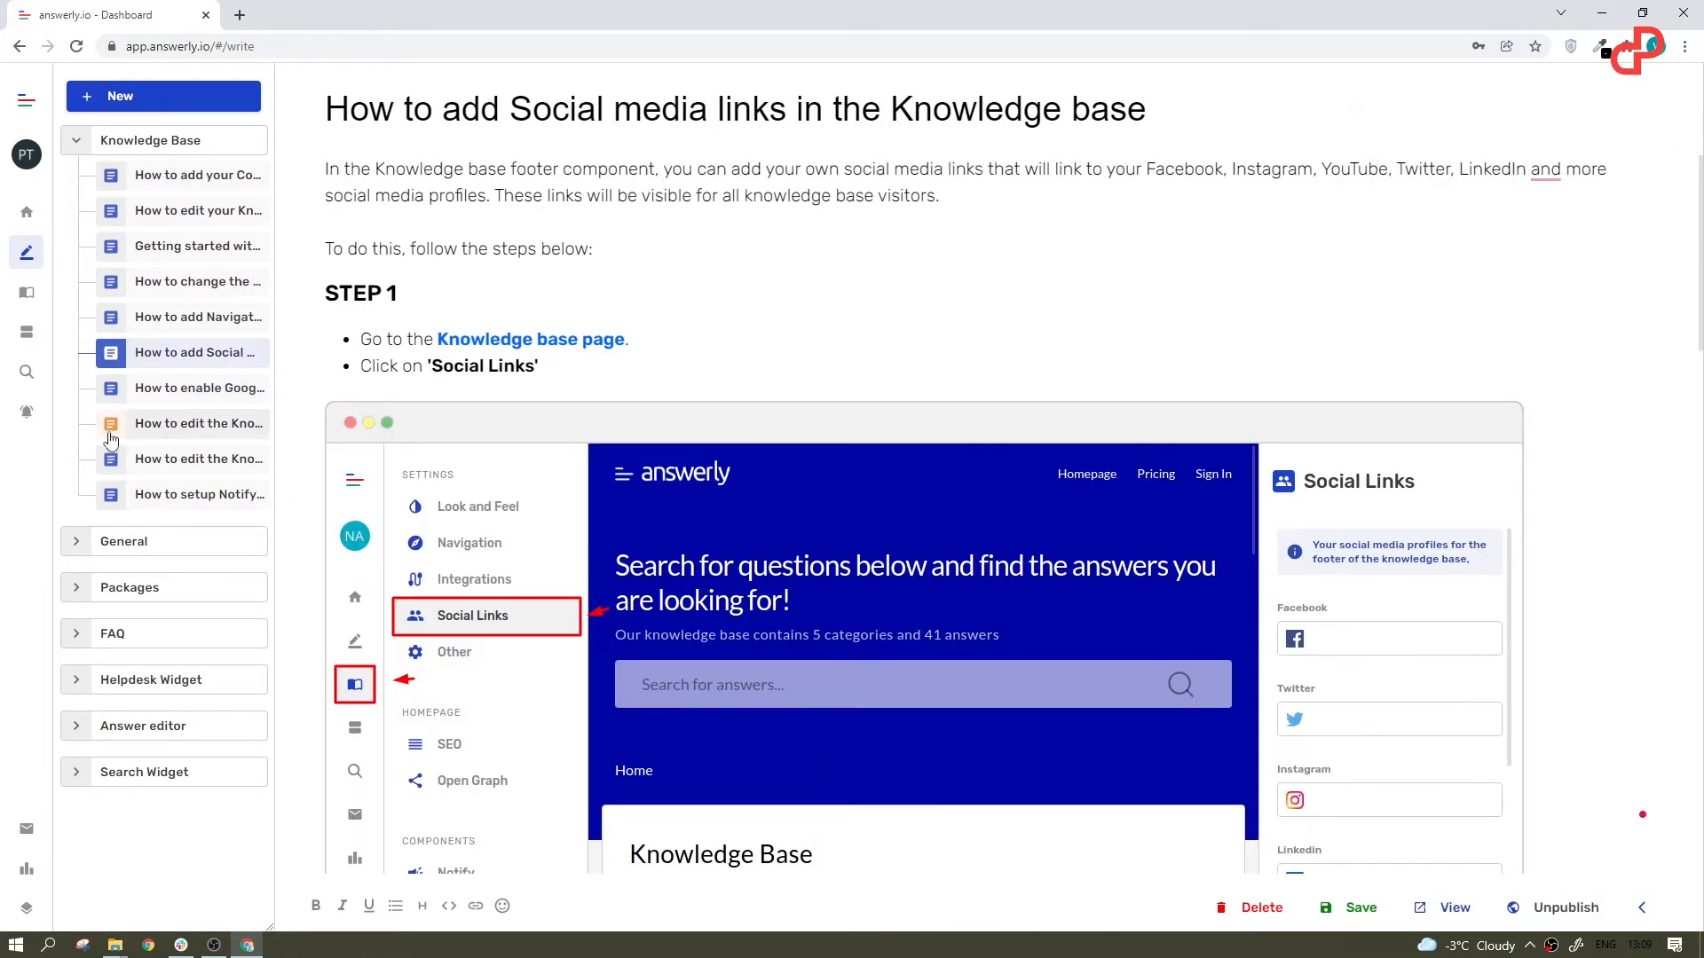
left_click(110, 434)
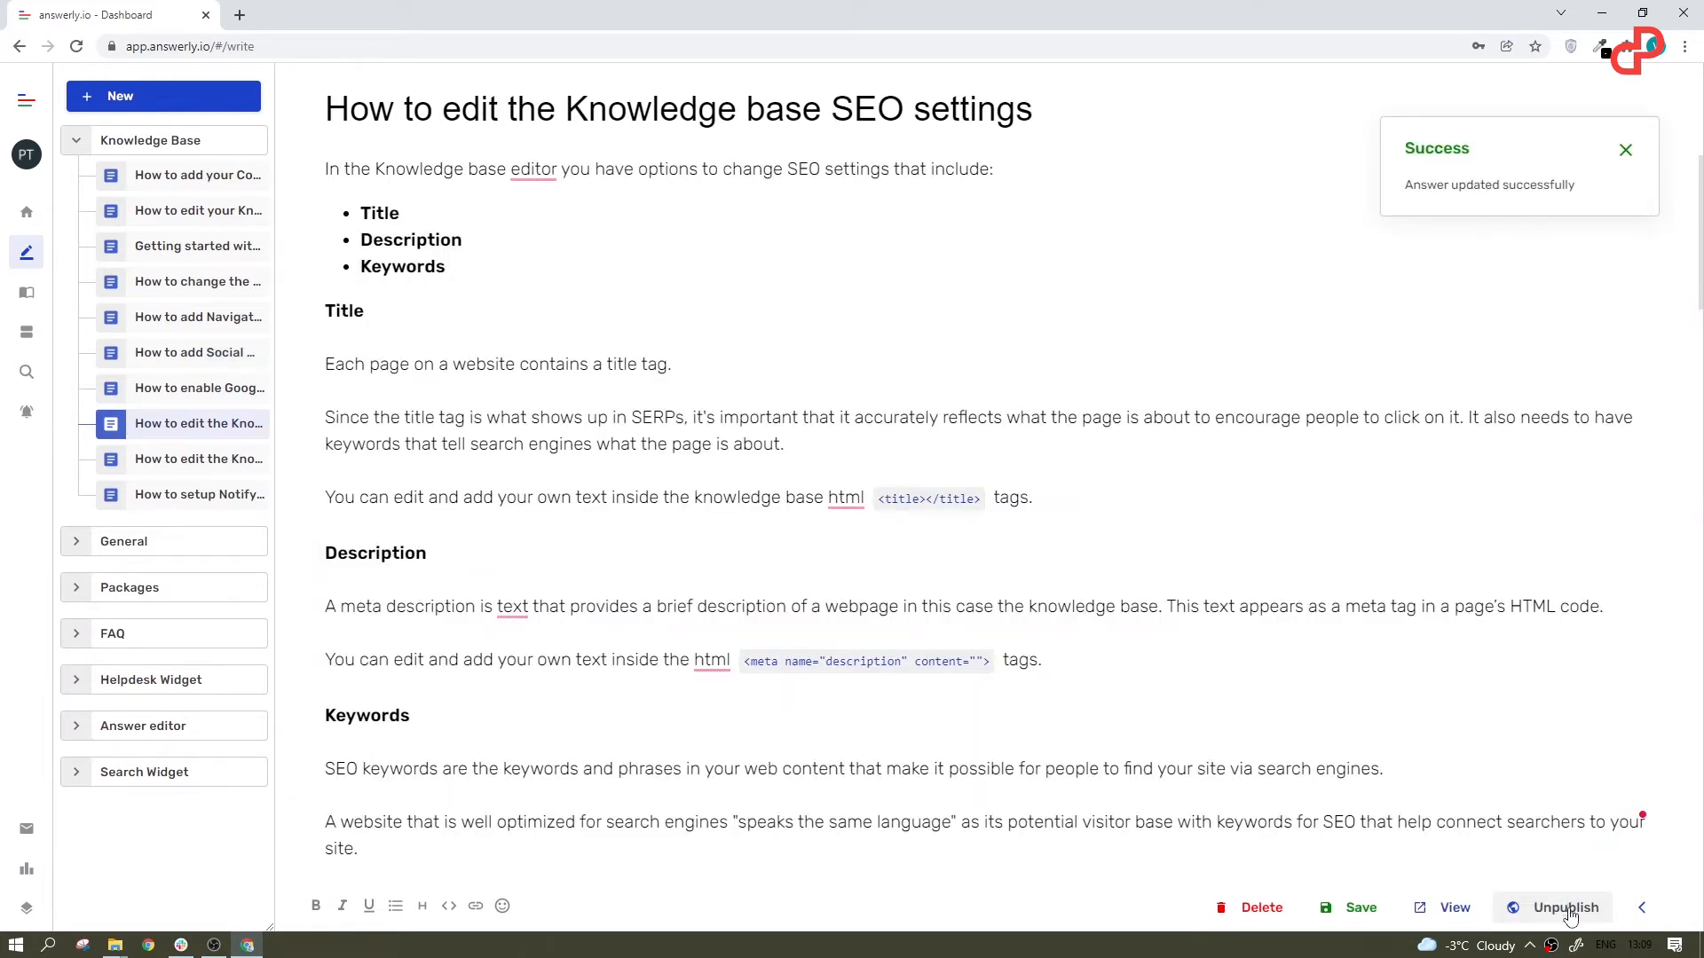
Step: Show the answer's extra options, try adding a code block below its Title heading and look through the programming languages
left_click(1642, 907)
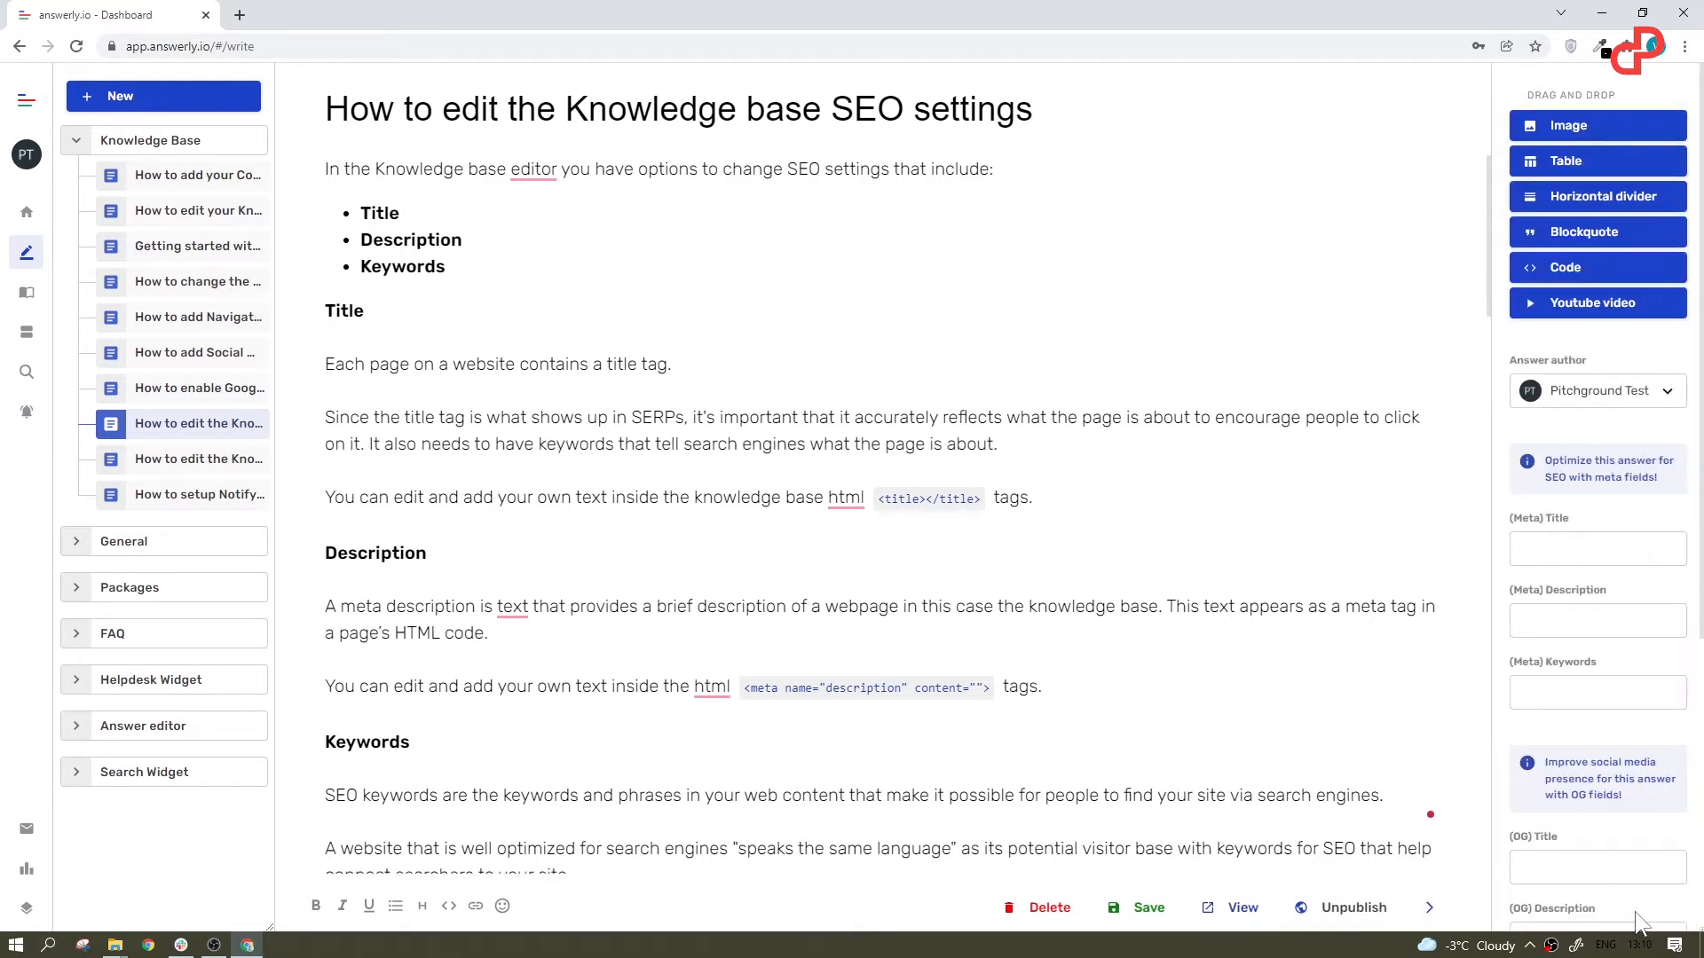
left_click_drag(1571, 274, 1236, 362)
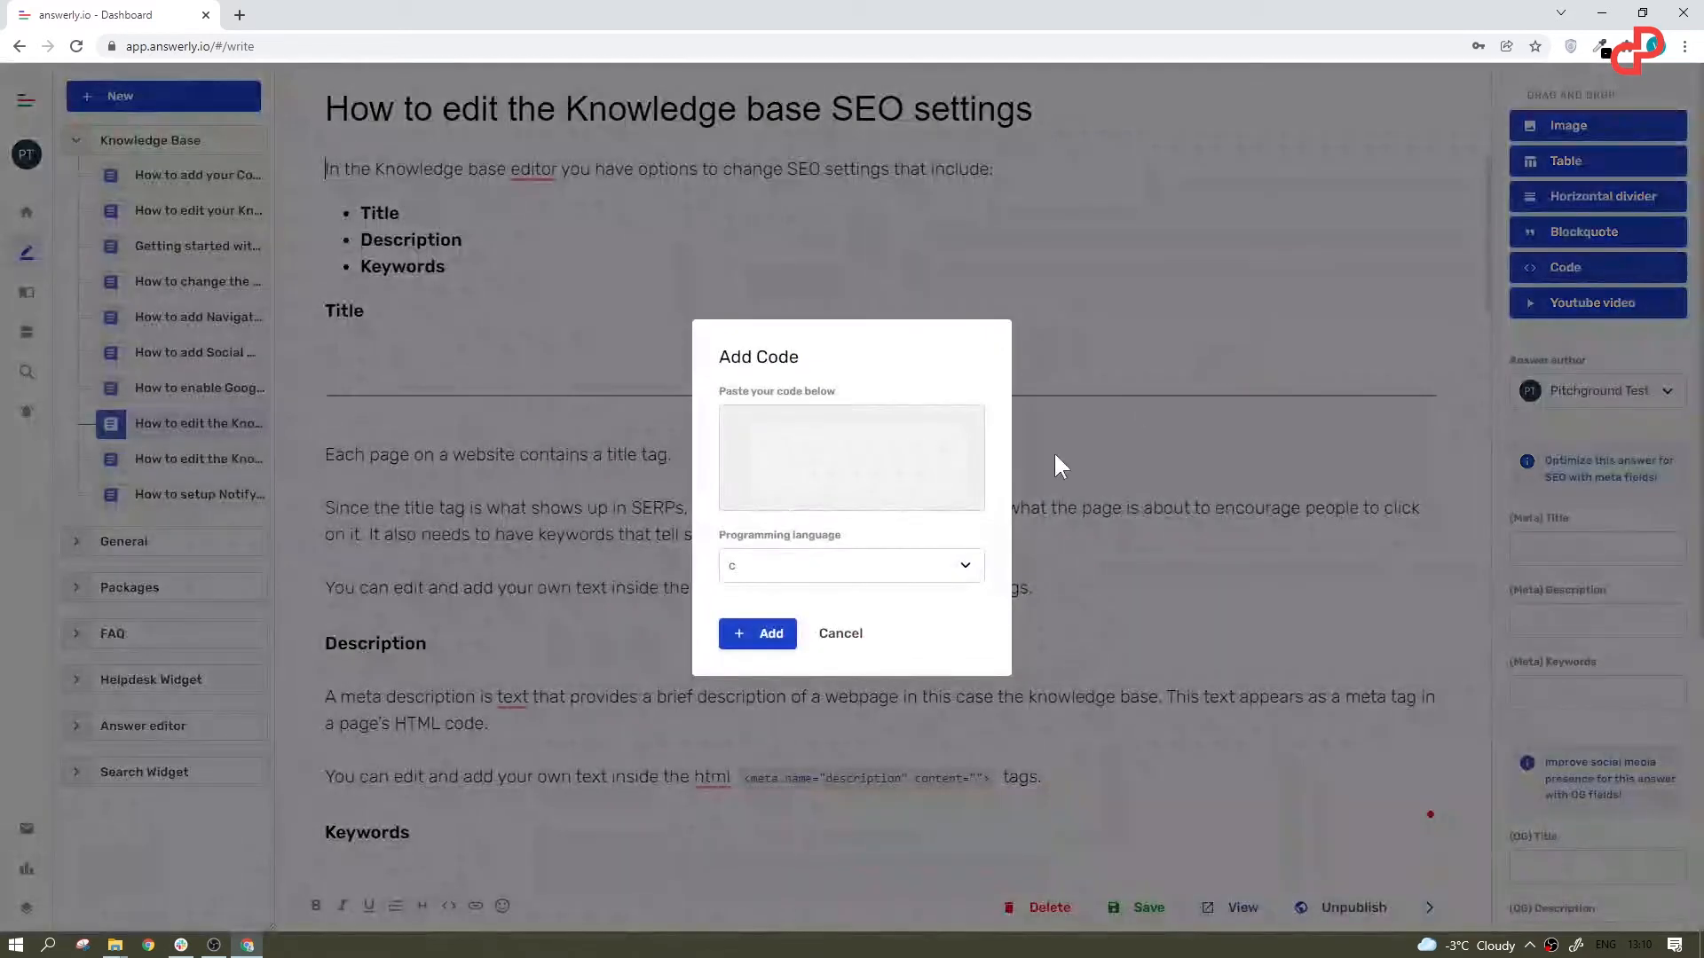
left_click(965, 566)
scroll(954, 626, "down", 3)
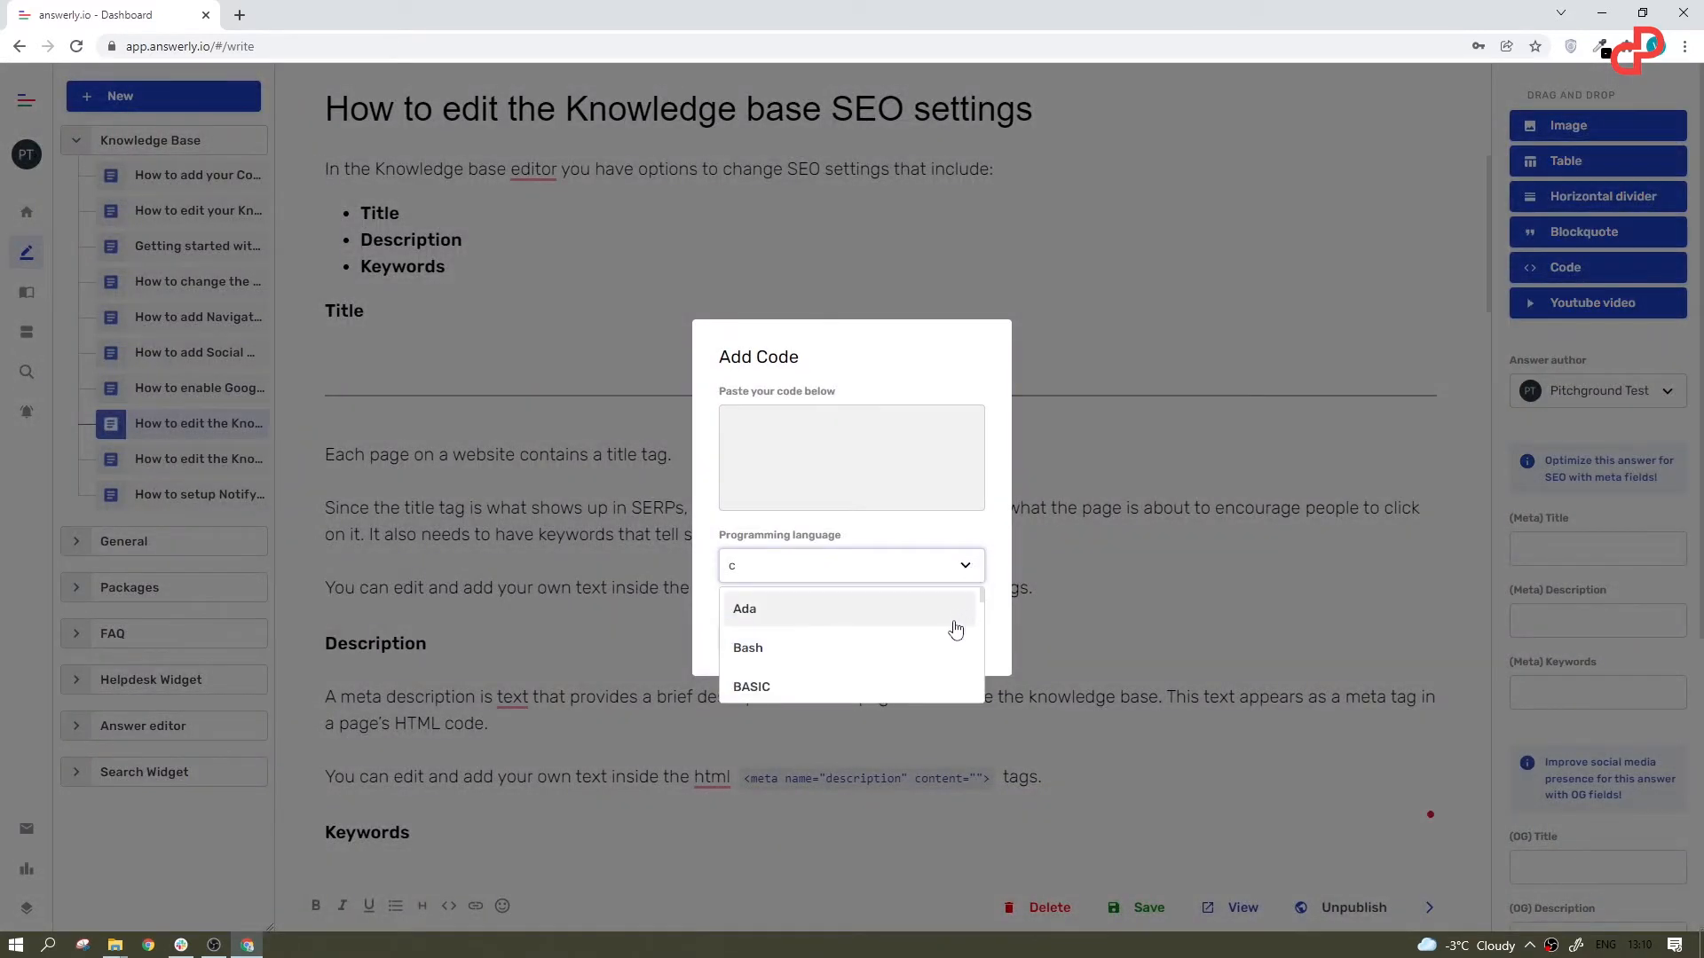
scroll(954, 632, "down", 8)
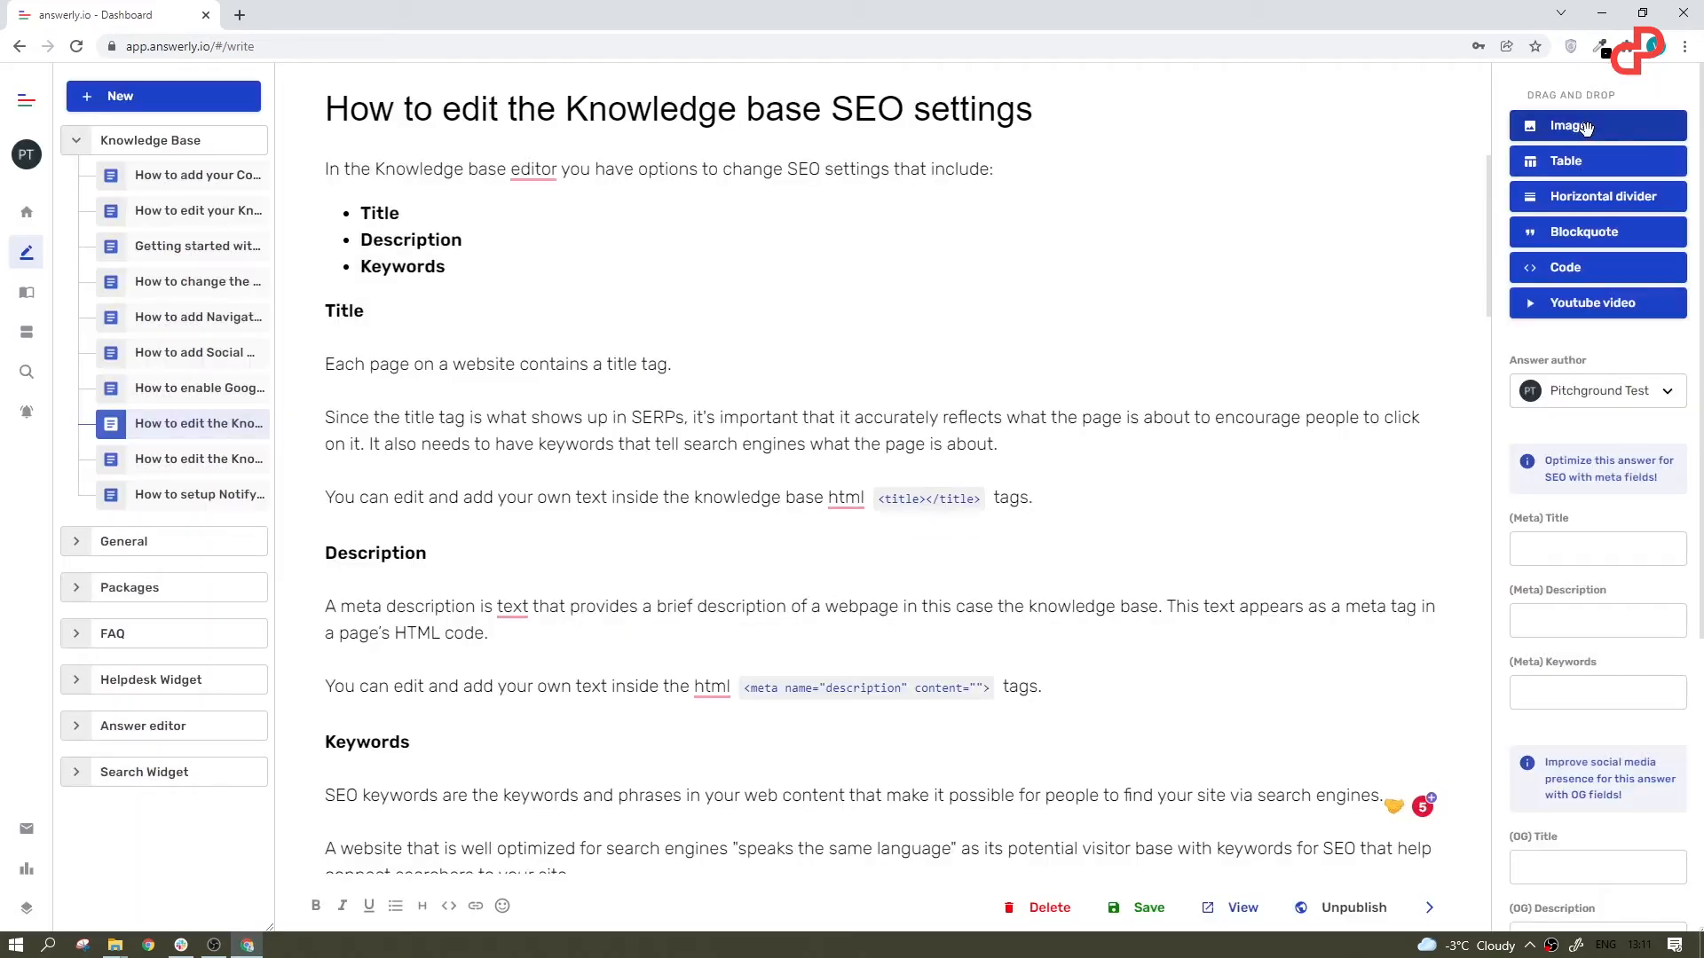
Step: Try adding an image and a table to the SEO settings answer
left_click_drag(1589, 125, 1208, 244)
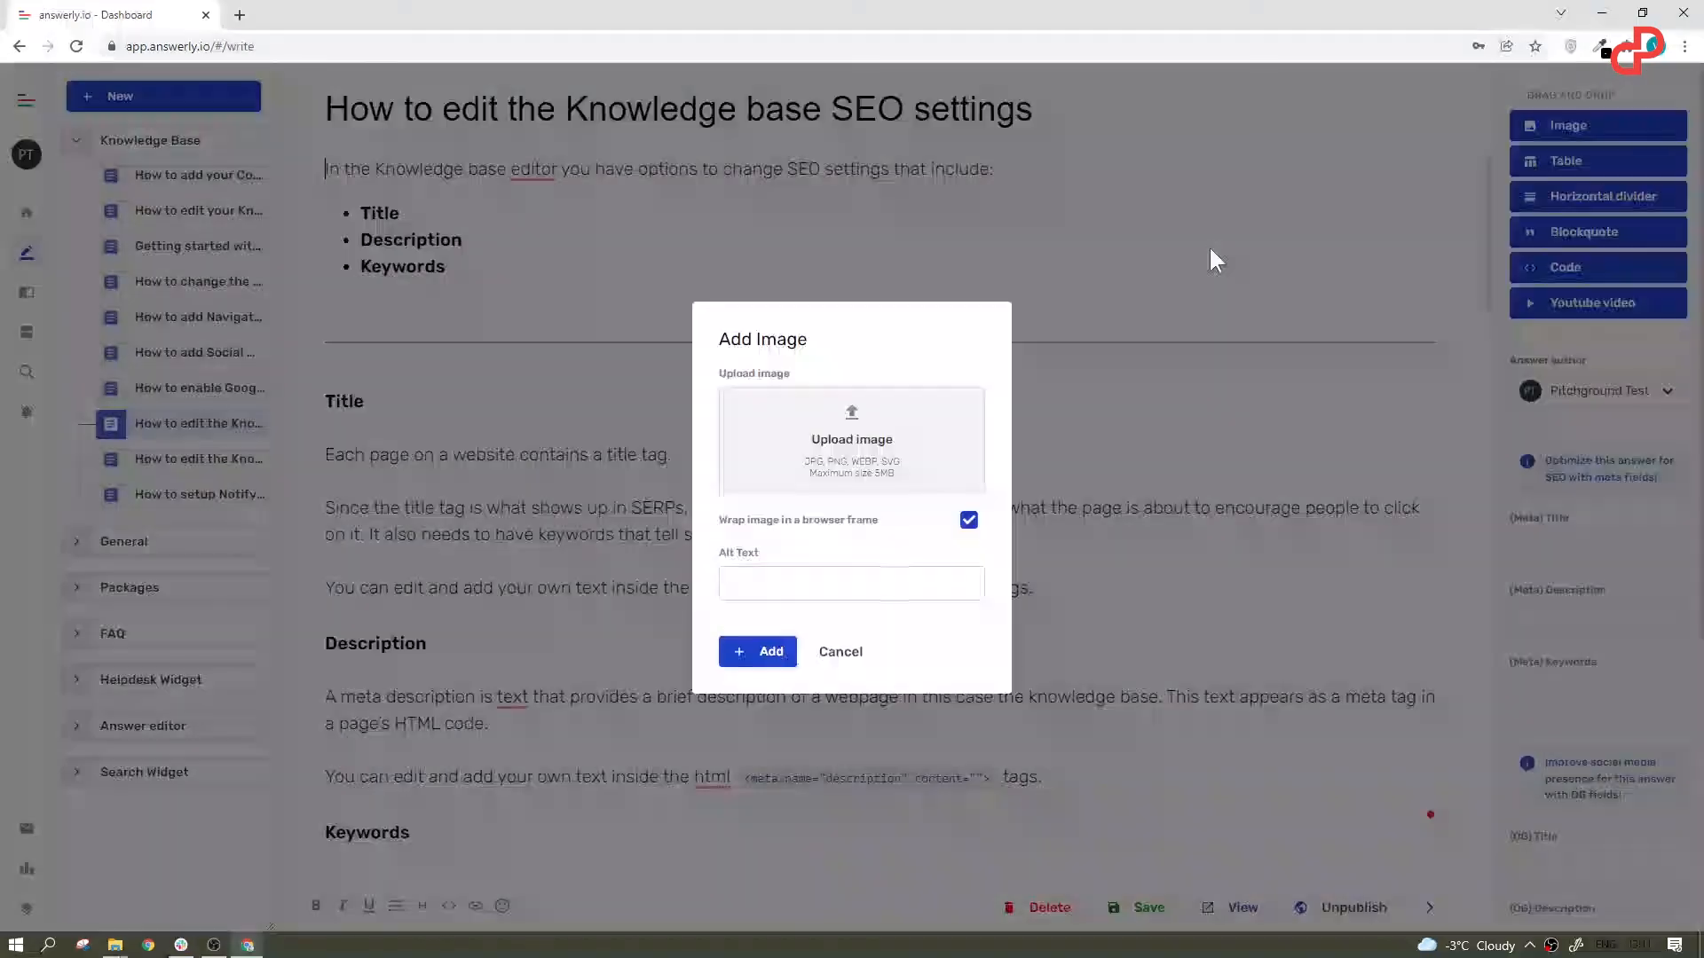
left_click(840, 650)
left_click_drag(1588, 161, 1145, 348)
left_click(843, 651)
Step: Examine the answer's meta title, description and keywords fields and its Open Graph title and description fields
scroll(1585, 390, "down", 1)
scroll(1584, 391, "down", 2)
left_click(1575, 384)
left_click(1541, 448)
left_click(1545, 513)
scroll(1551, 506, "down", 3)
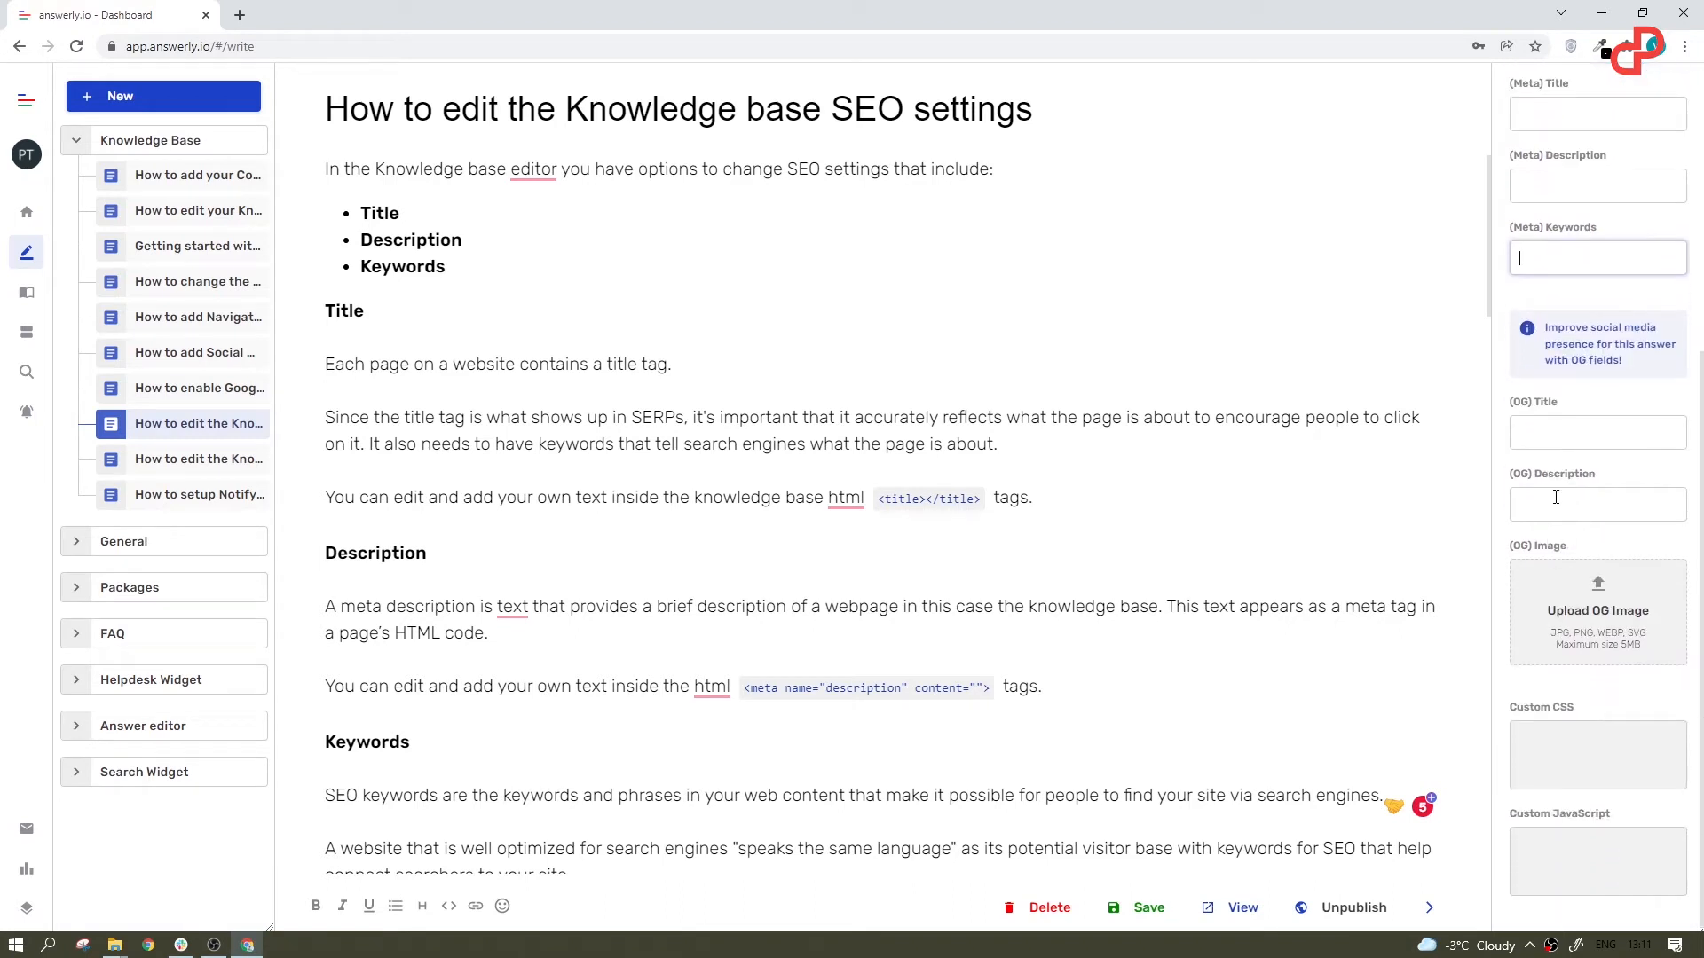
left_click(1583, 424)
left_click(1557, 502)
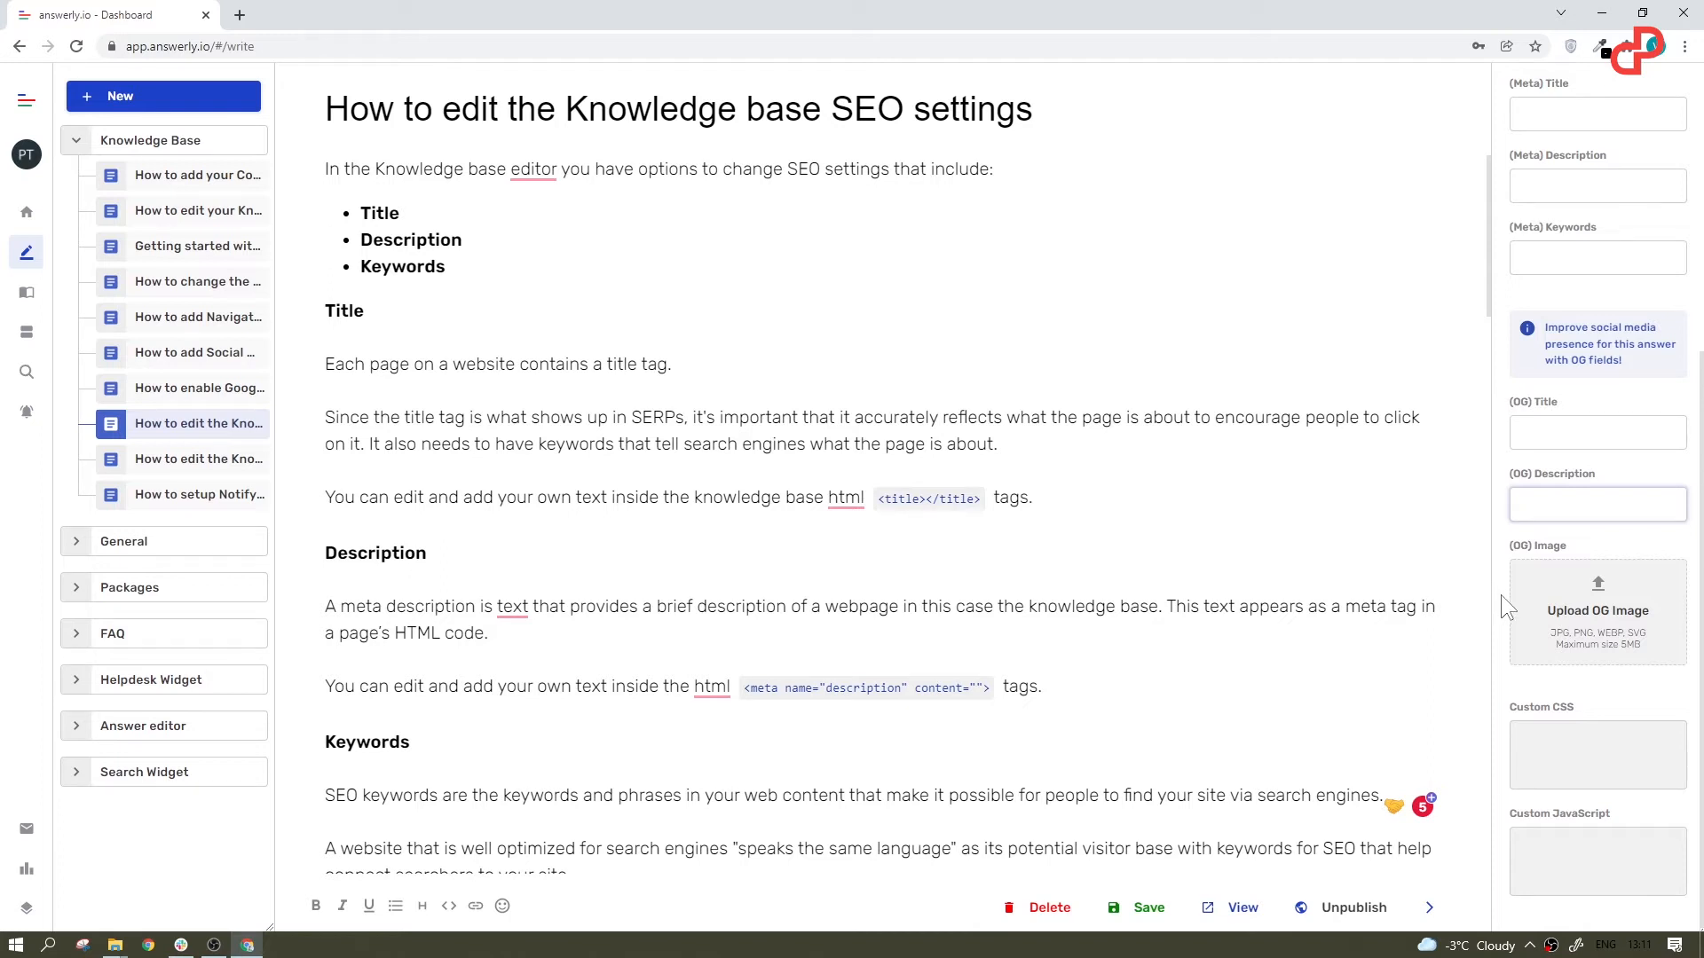
Step: Collapse the Knowledge Base category and open the knowledge base settings
left_click(76, 148)
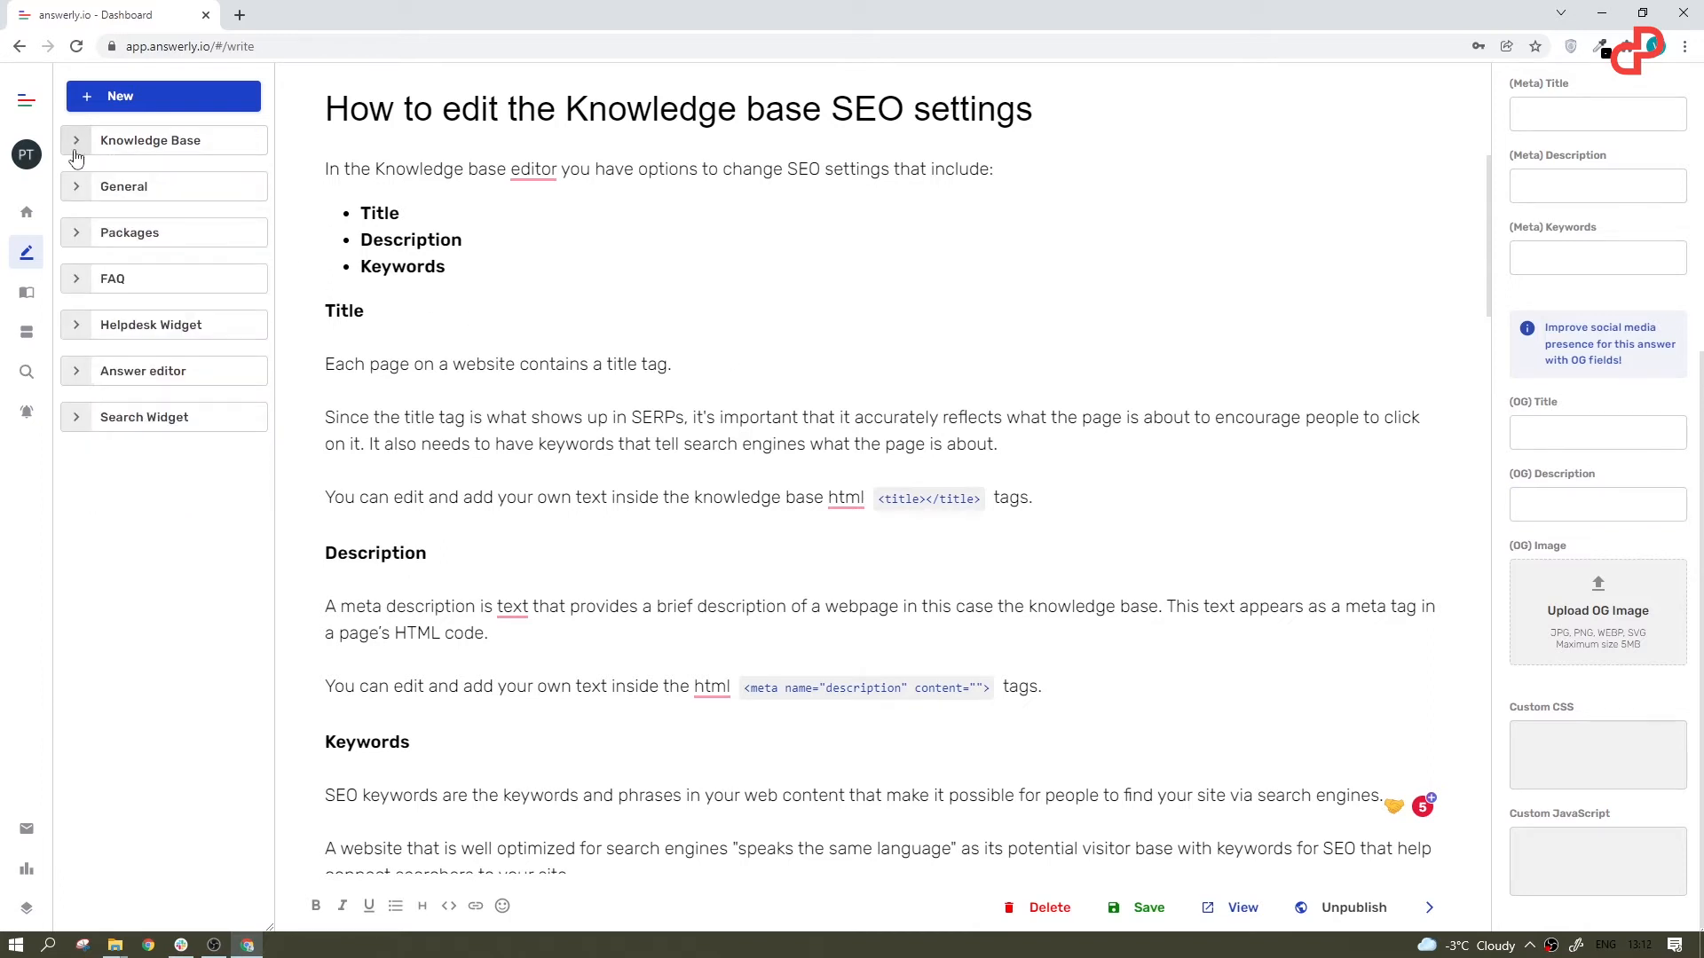
left_click(27, 97)
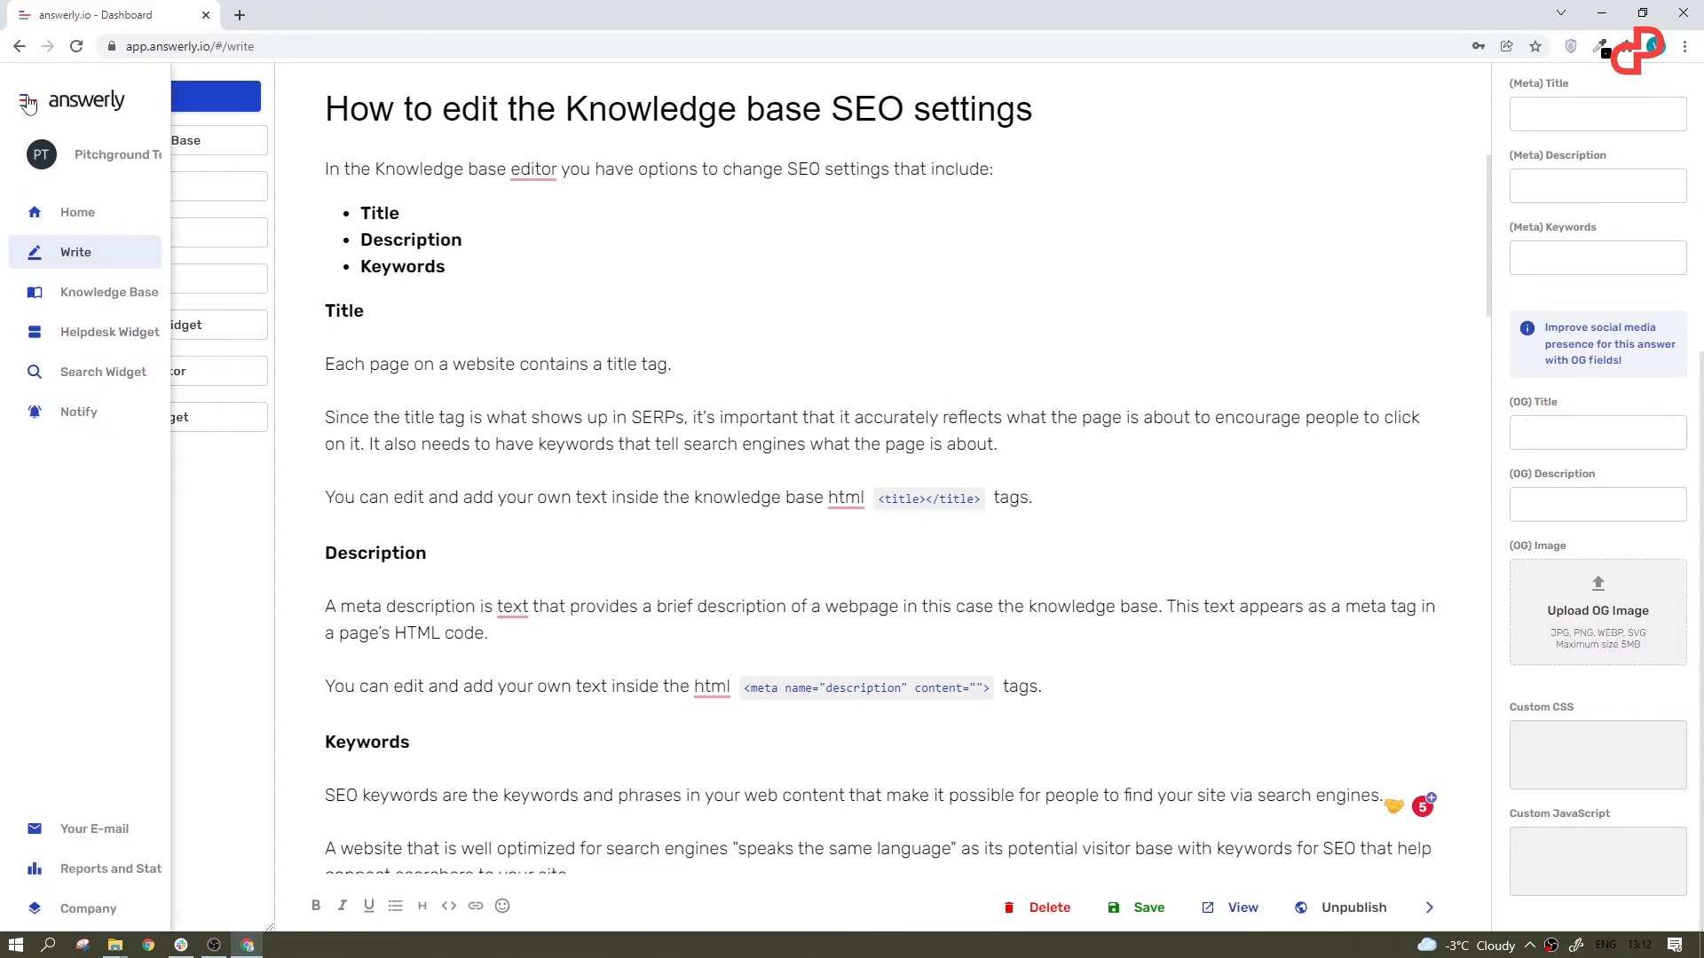
left_click(83, 300)
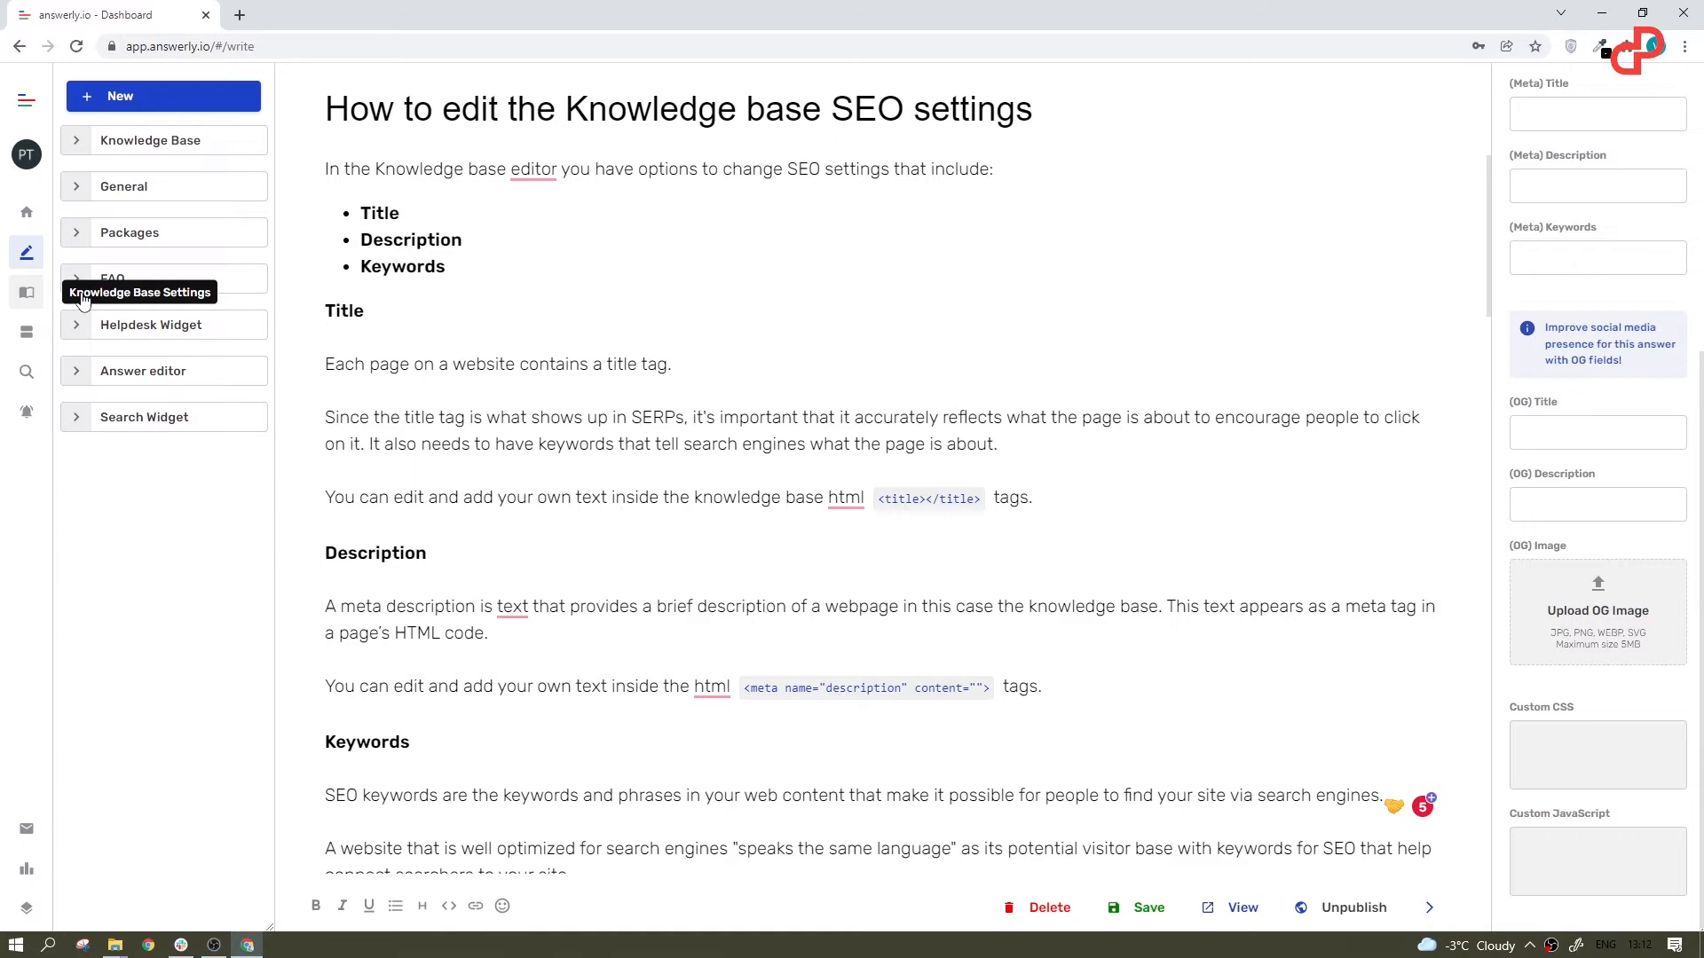
left_click(27, 296)
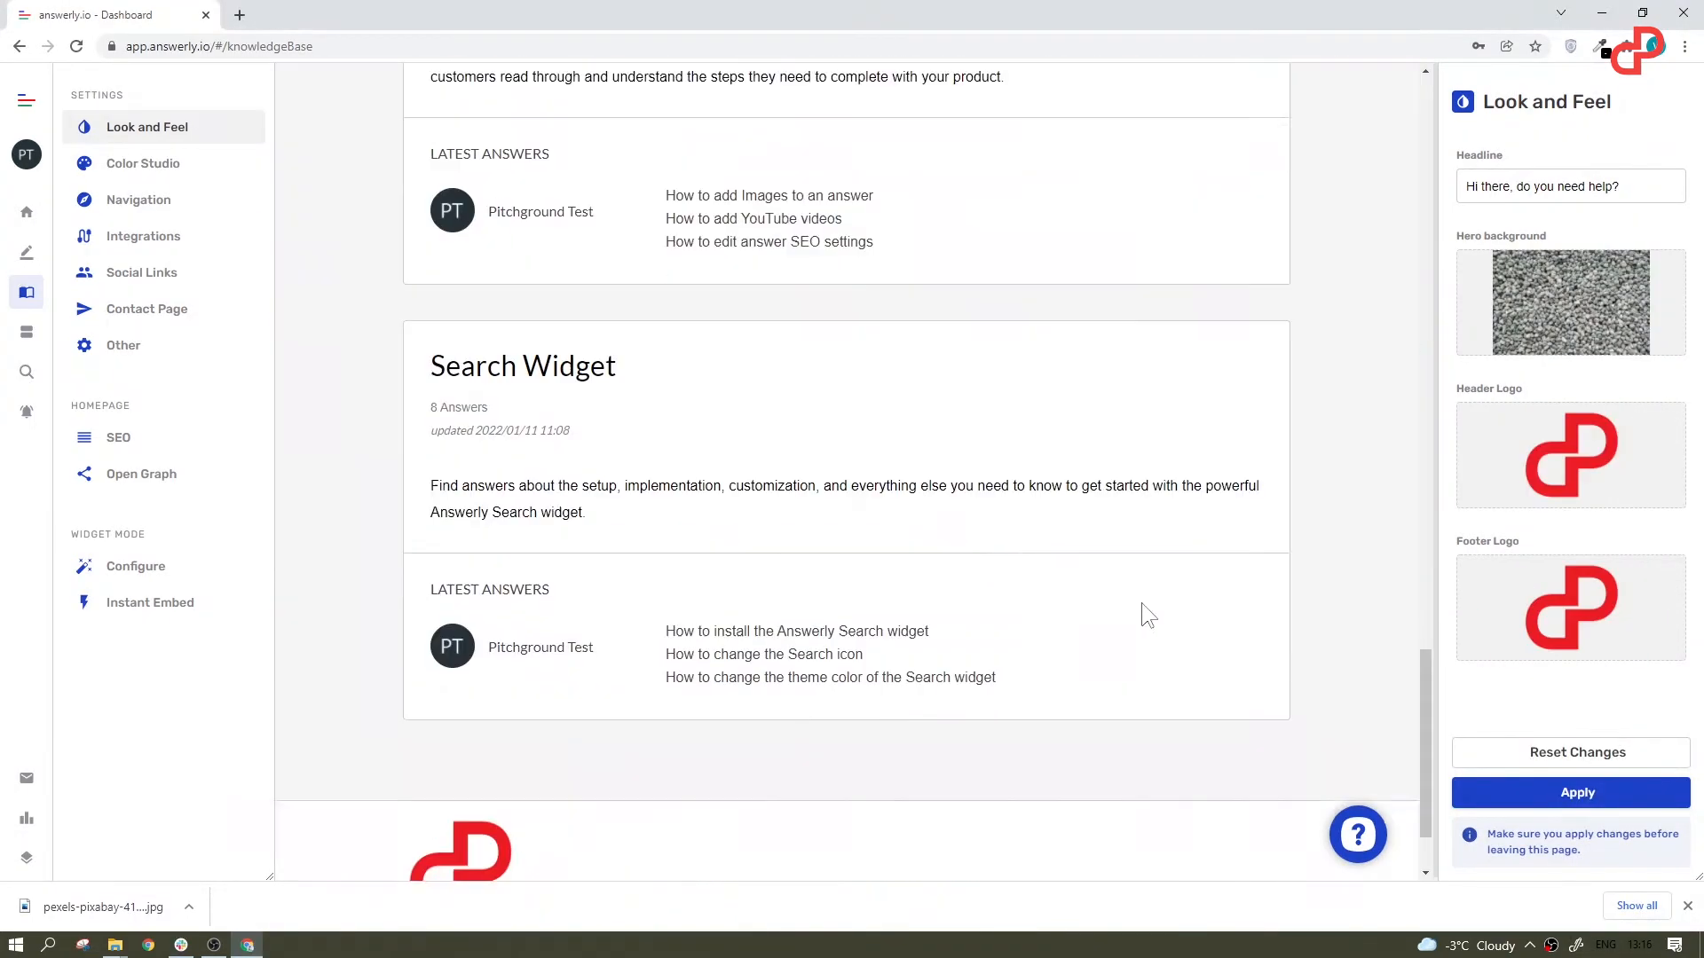
Step: Preview several suggested palettes for the knowledge base in Color Studio, ending with the light grey one with accent #DEE2E6
left_click(190, 163)
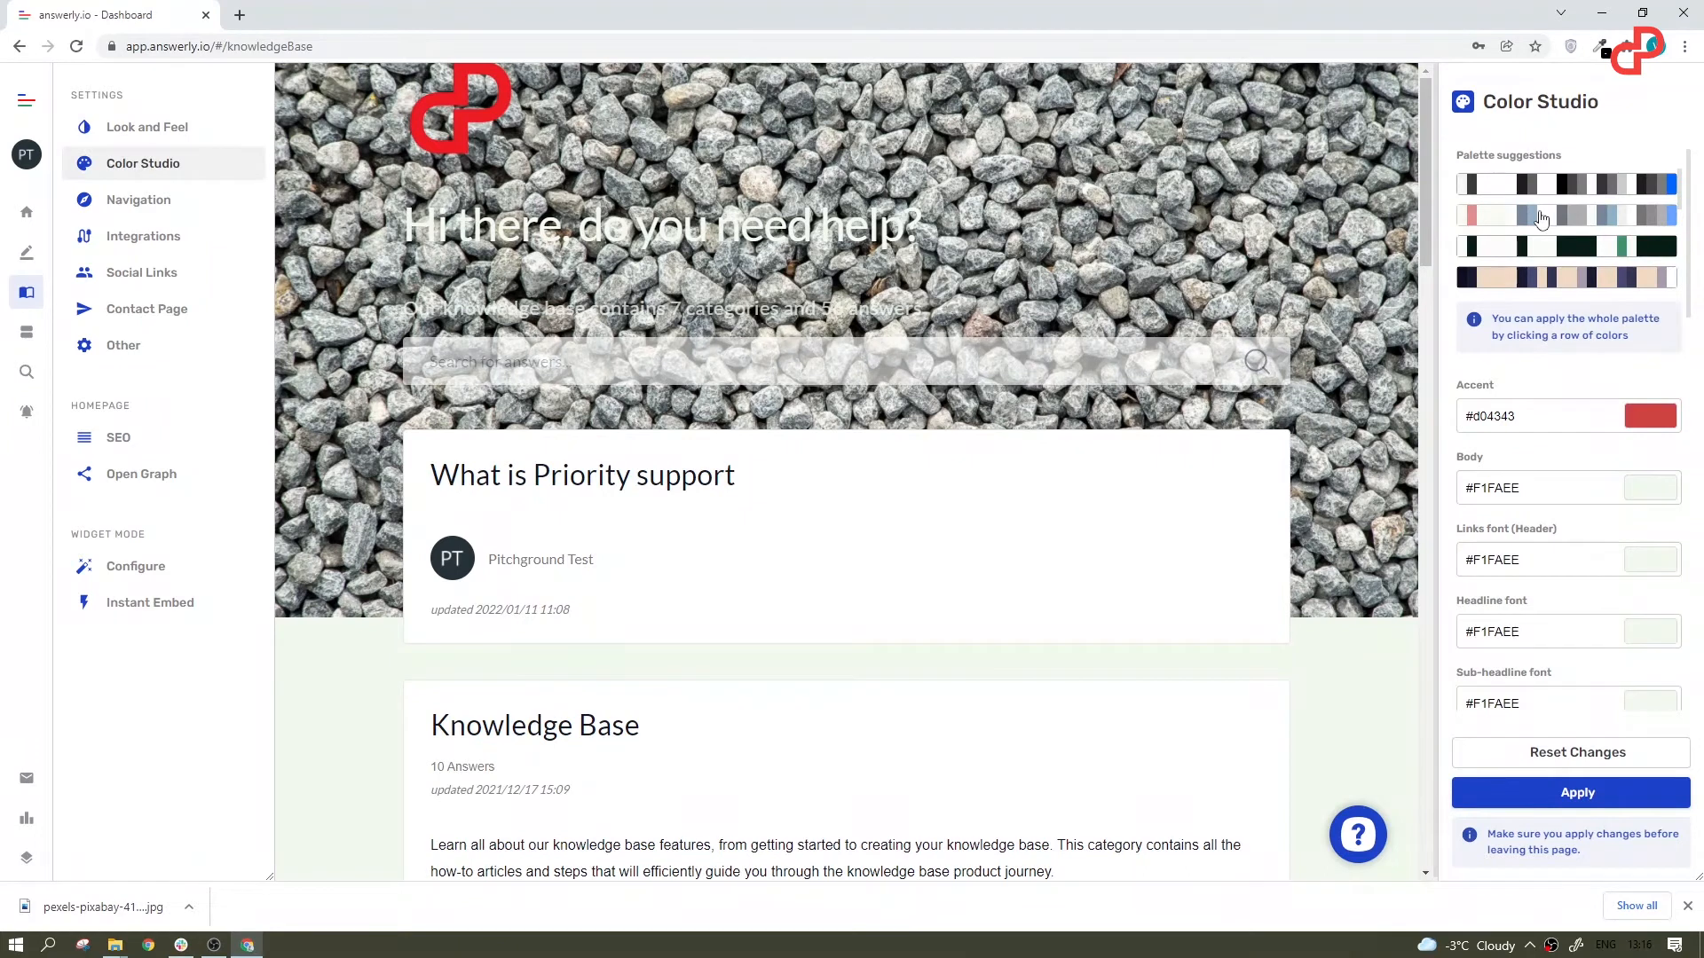
left_click(1541, 253)
left_click(1537, 278)
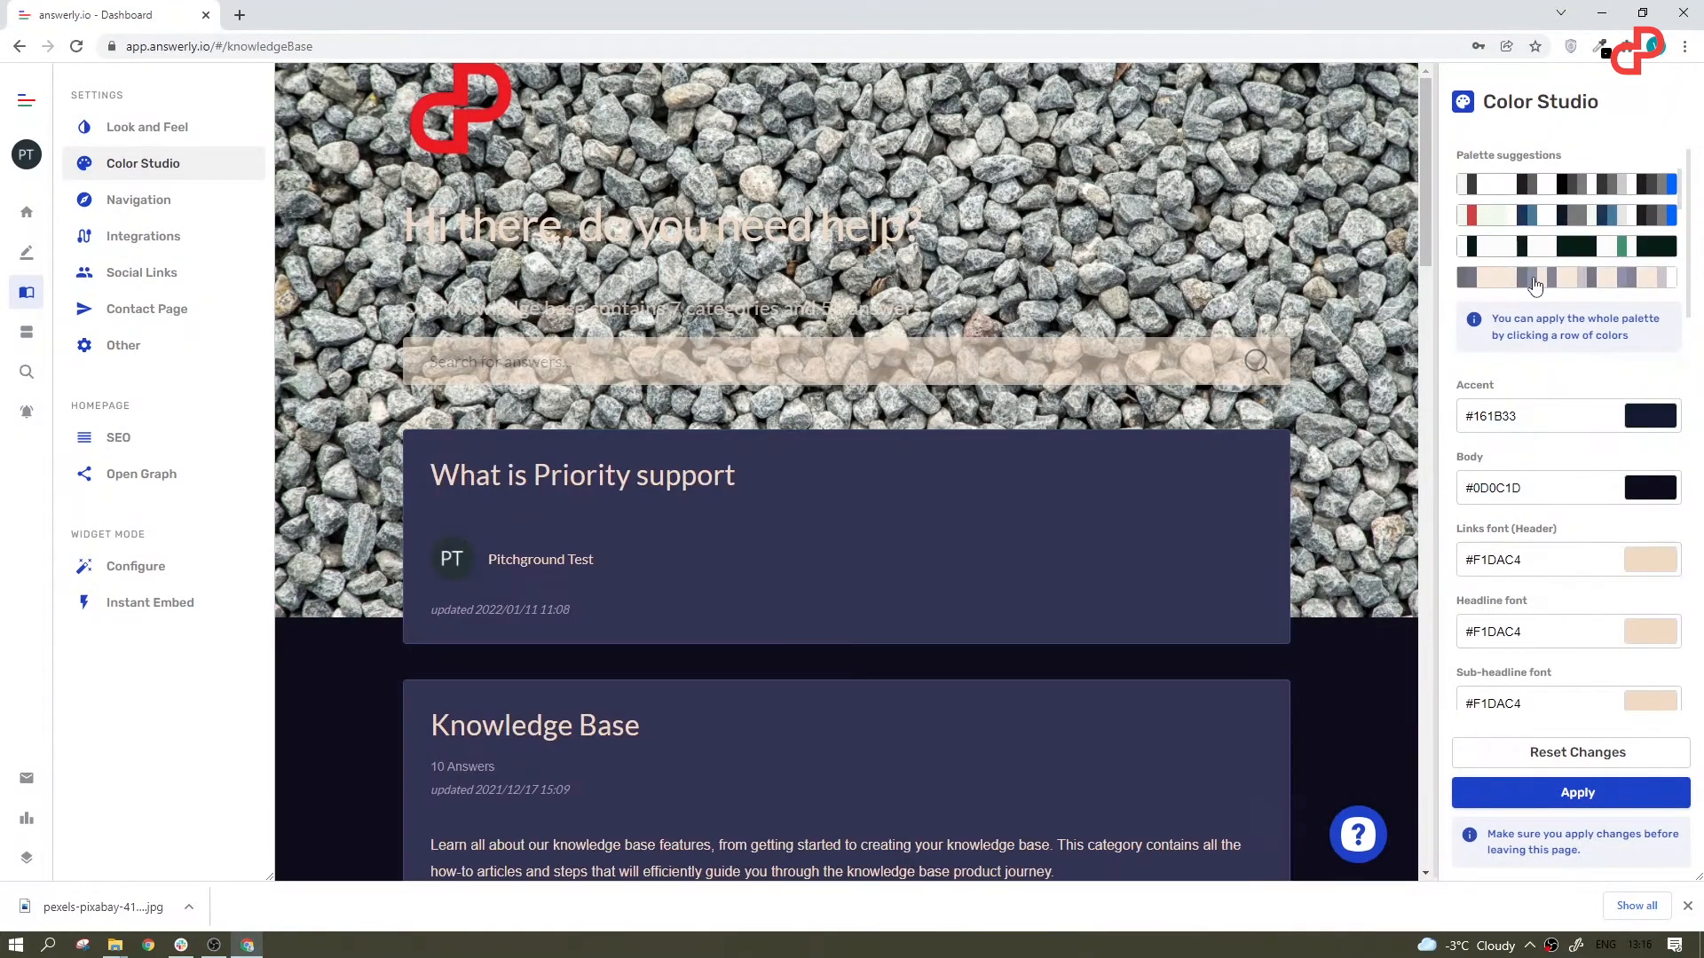
left_click(1535, 194)
scroll(1527, 202, "down", 2)
left_click(1527, 201)
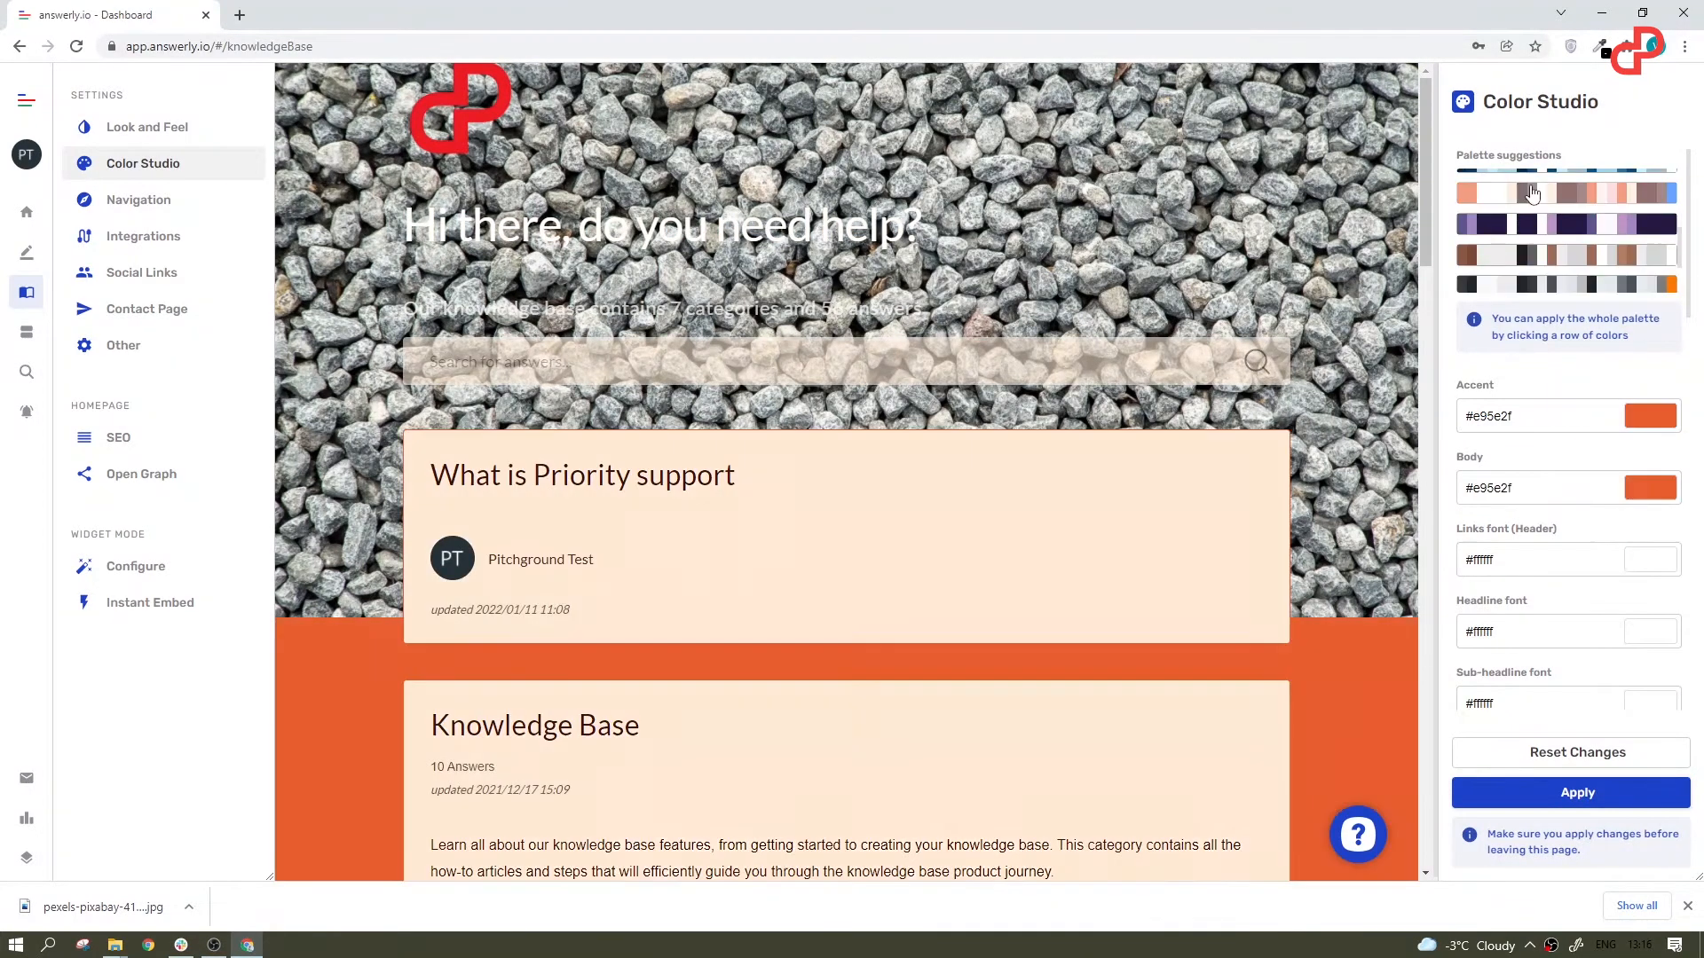
left_click(1528, 227)
left_click(1530, 256)
left_click(1530, 284)
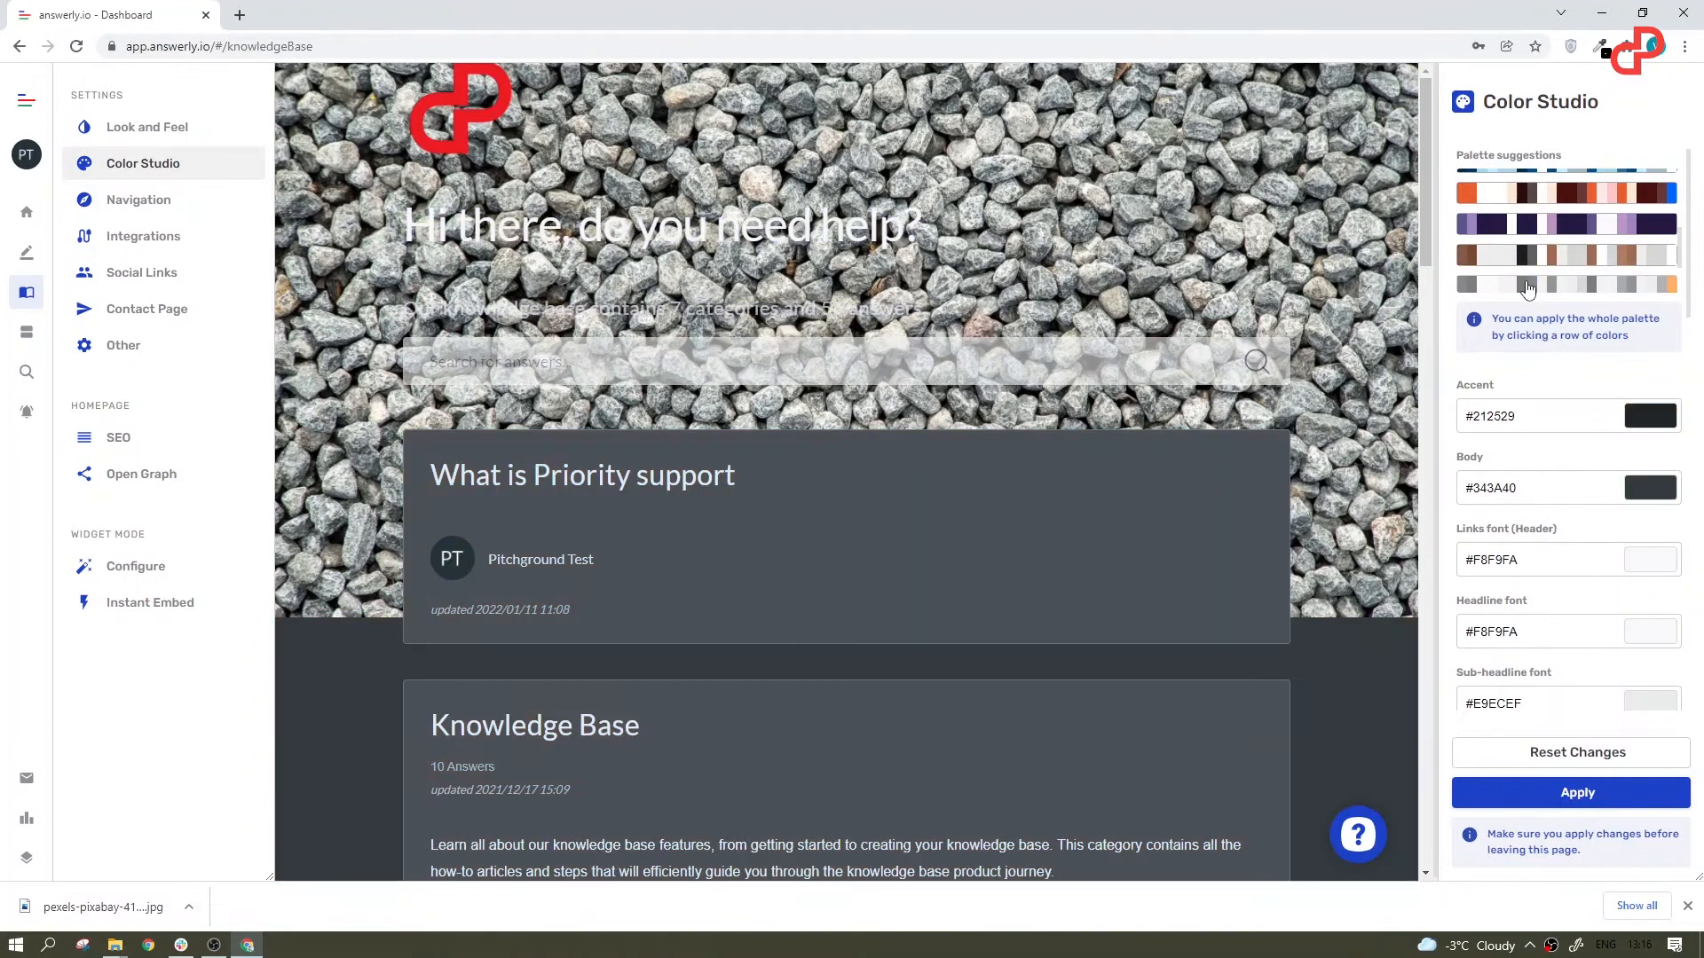
scroll(1530, 286, "down", 2)
left_click(1537, 283)
left_click(1543, 251)
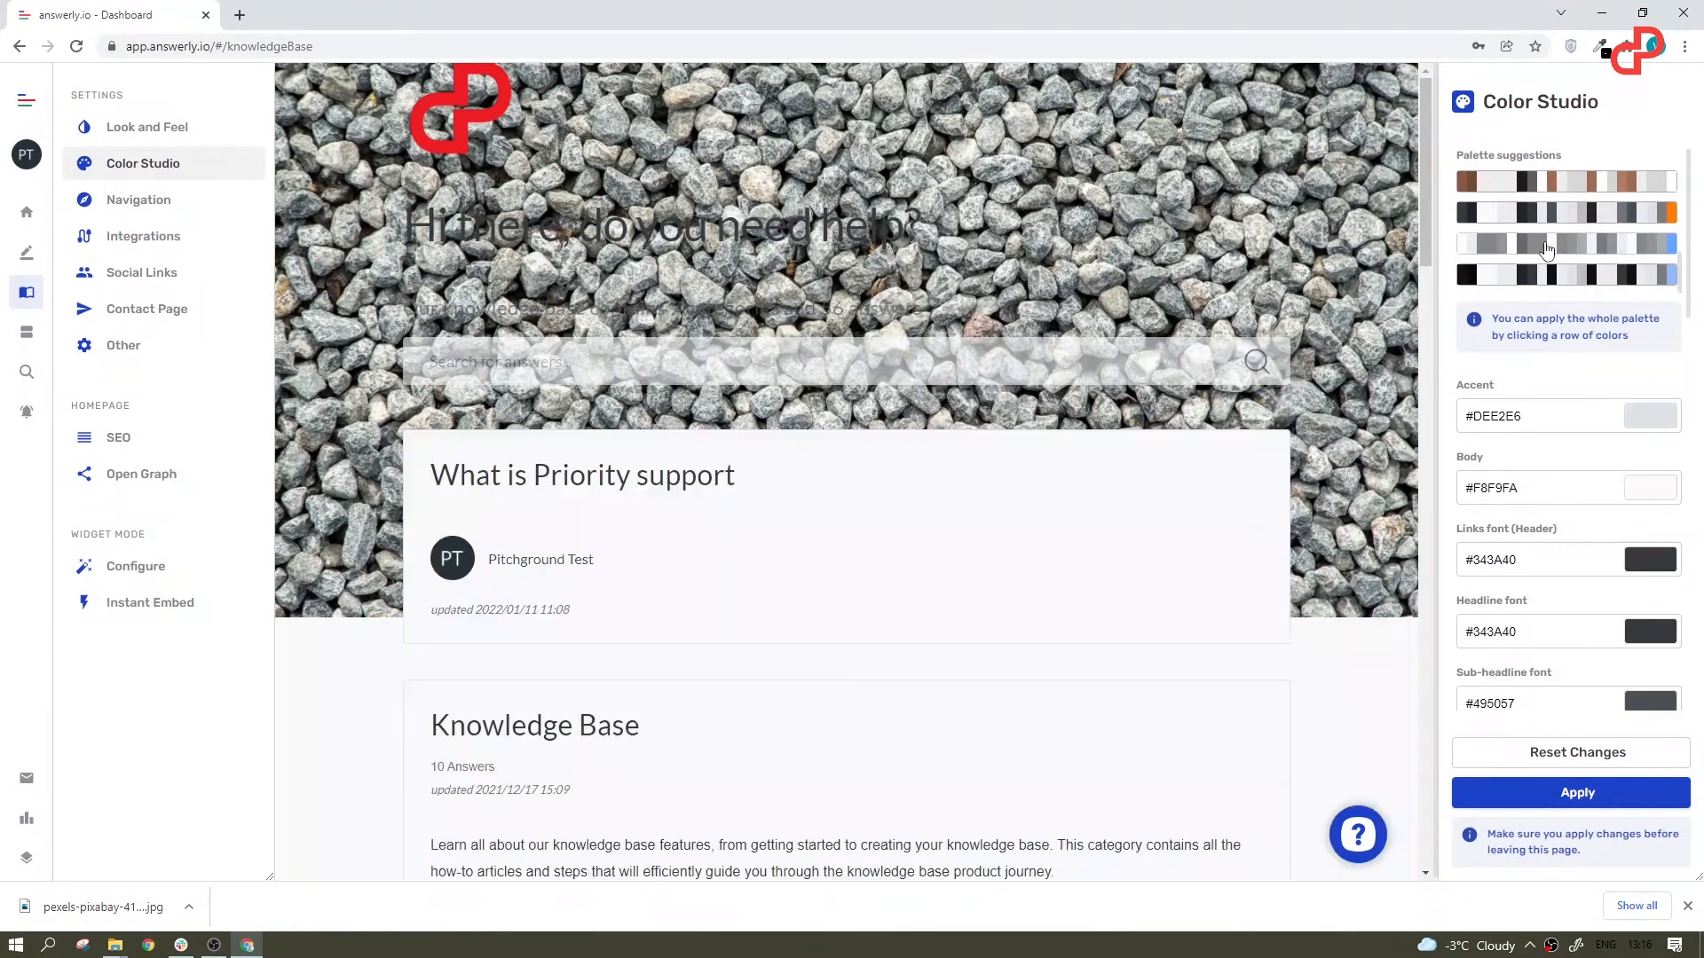
scroll(1547, 252, "up", 2)
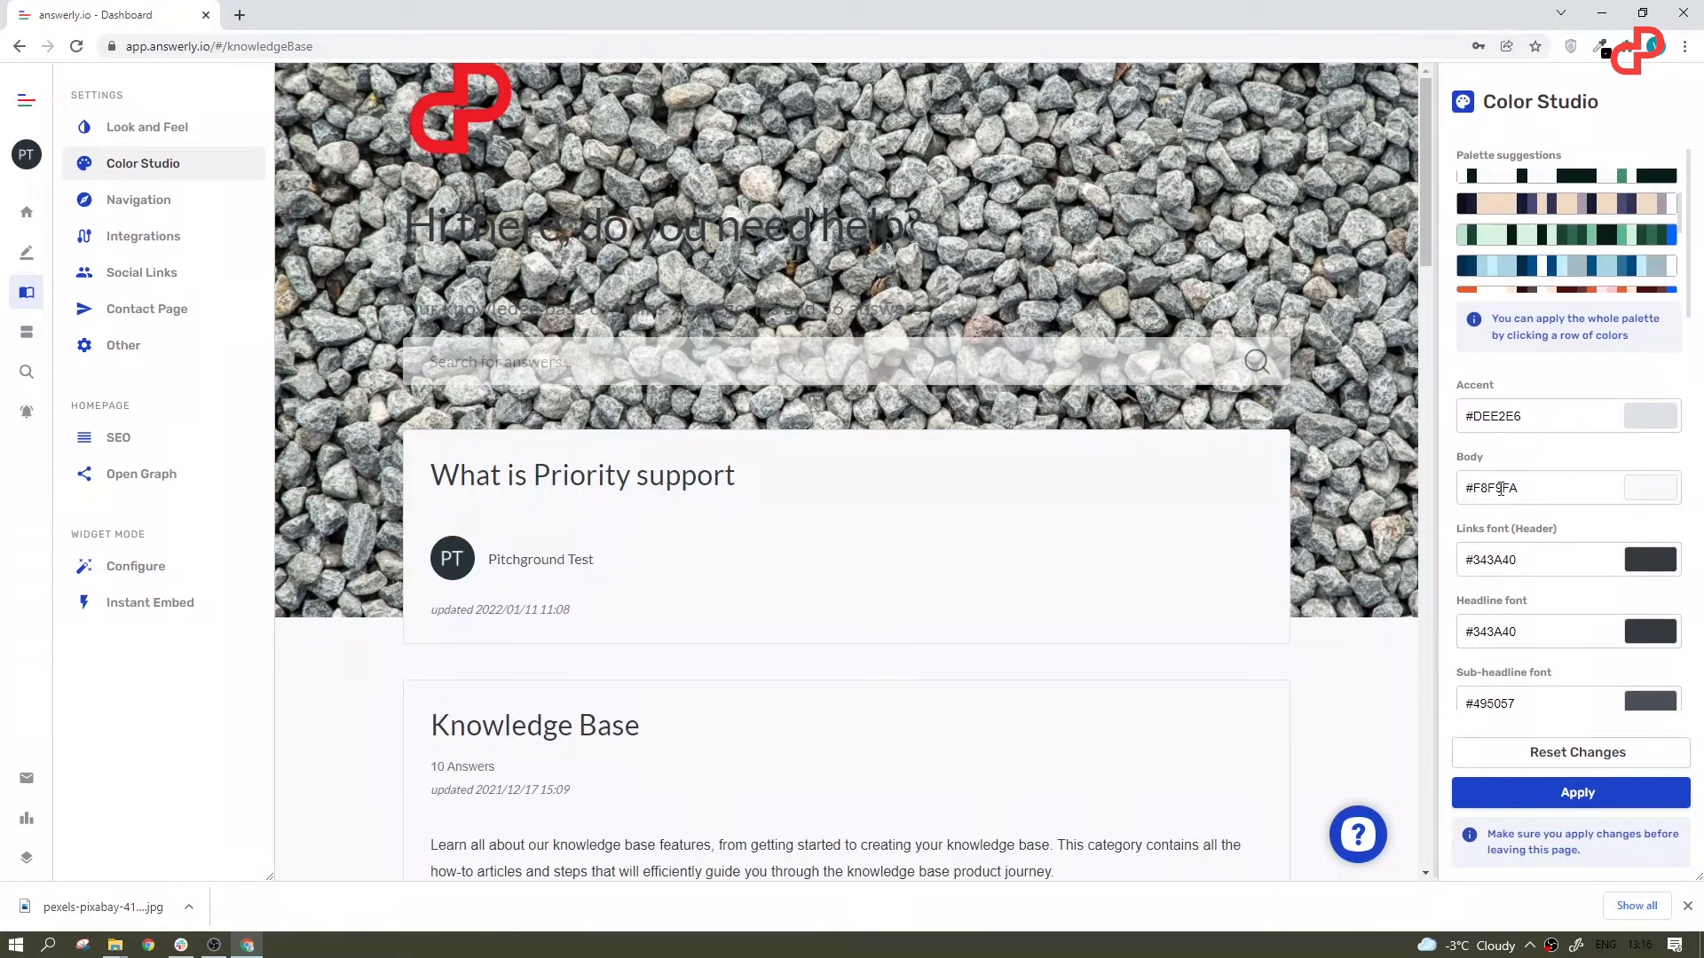
Step: Customize individual colors: headline font #0080ff, header links font grey, accent #d81386 and body red with RGB 203, 21, 21
left_click(1674, 618)
mouse_move(1518, 689)
left_mouse_down()
mouse_move(1666, 666)
mouse_move(1439, 599)
mouse_move(1662, 608)
left_mouse_up()
left_click(1624, 526)
left_click(1646, 632)
left_click(1649, 560)
mouse_move(1553, 612)
left_mouse_down()
mouse_move(1455, 603)
mouse_move(1455, 580)
mouse_move(1640, 501)
mouse_move(1631, 429)
left_mouse_up()
left_click(1649, 488)
left_click(1648, 433)
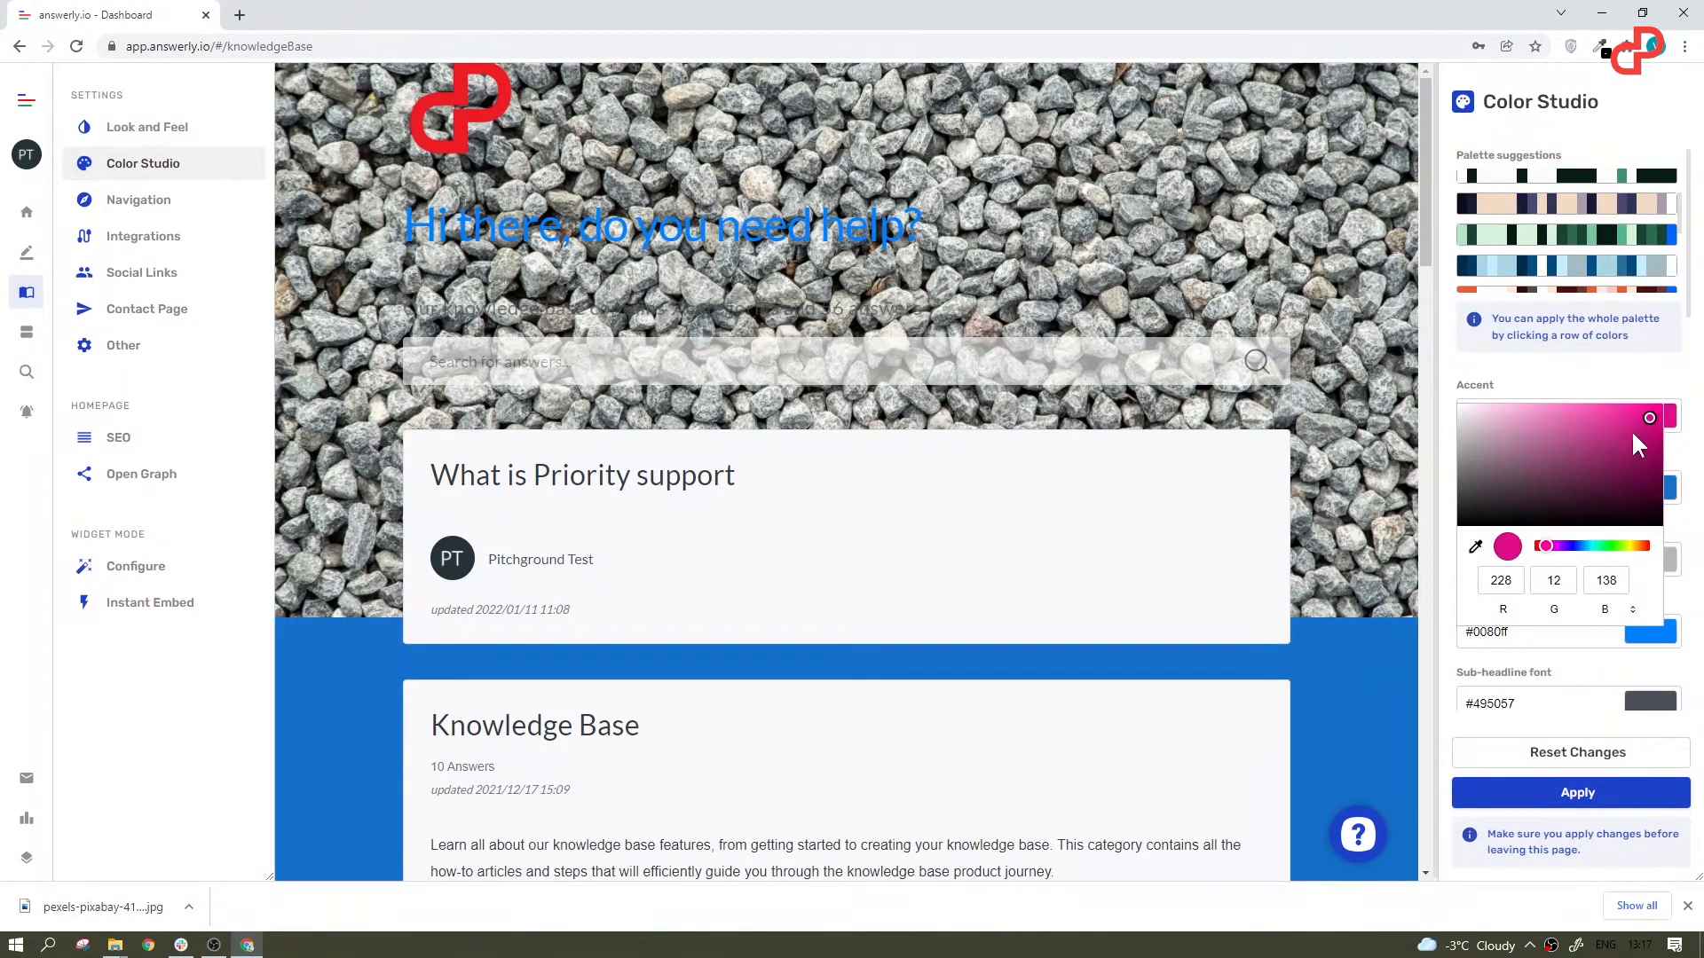
left_click(1616, 400)
left_click(1650, 490)
left_click_drag(1610, 609, 1665, 609)
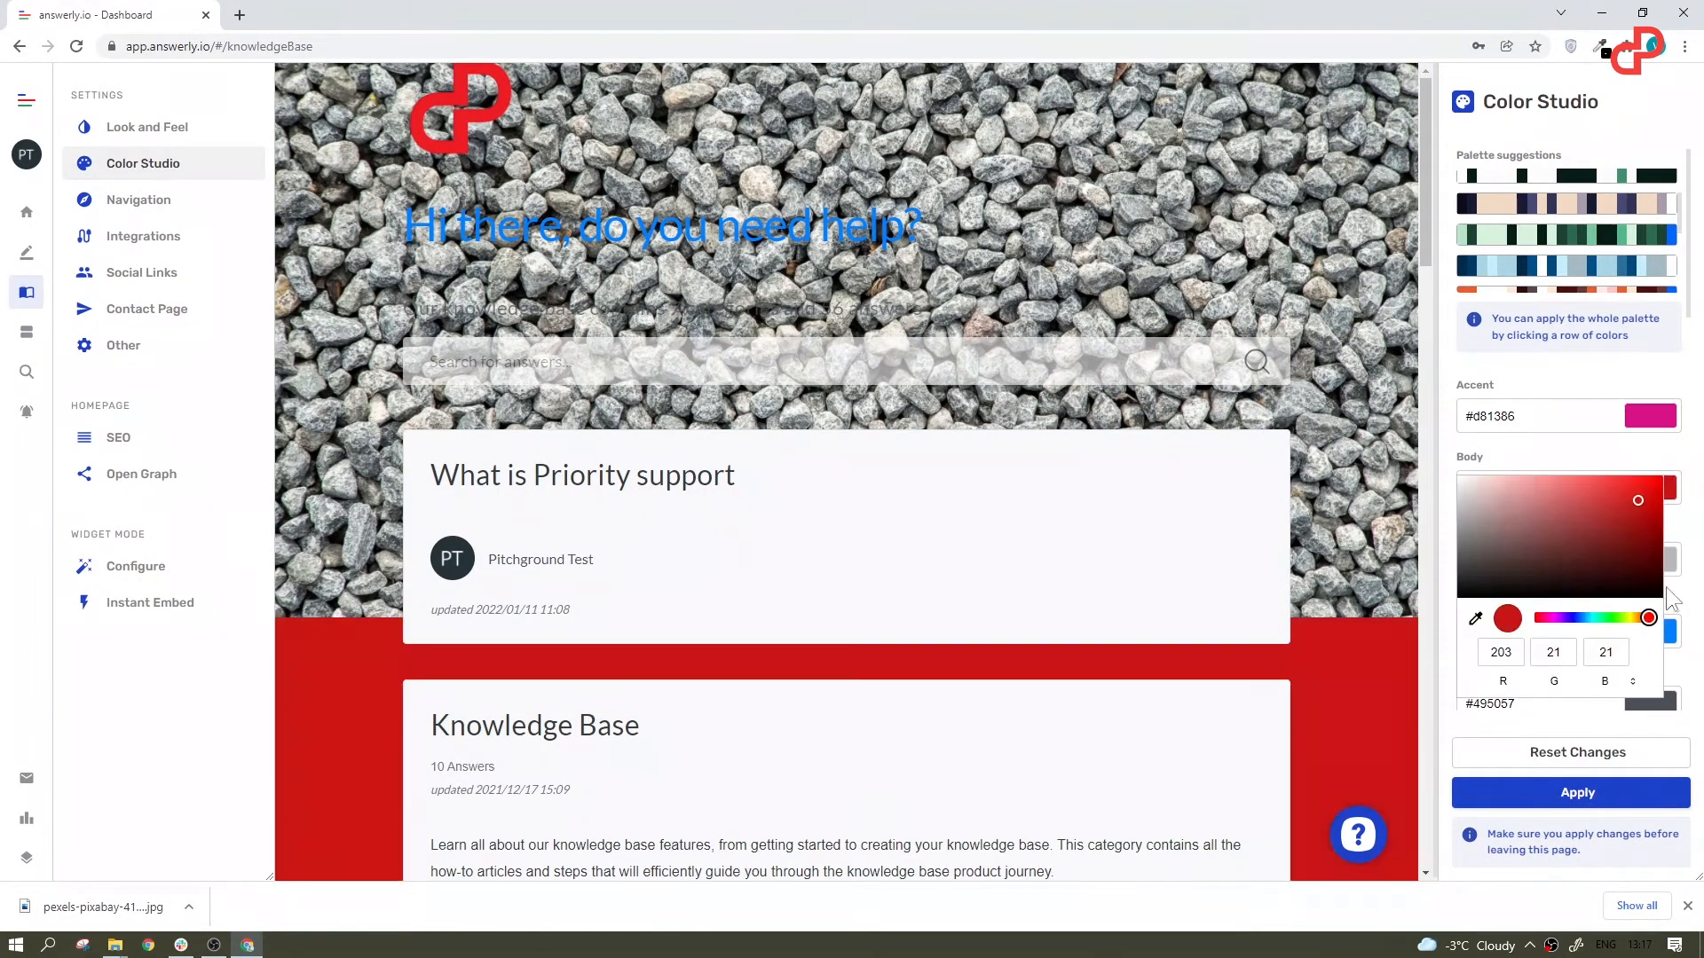
left_click(1528, 733)
Step: Look through the remaining card, footer and border colors and reset the knowledge base appearance changes
scroll(1495, 270, "down", 1)
scroll(1495, 271, "down", 5)
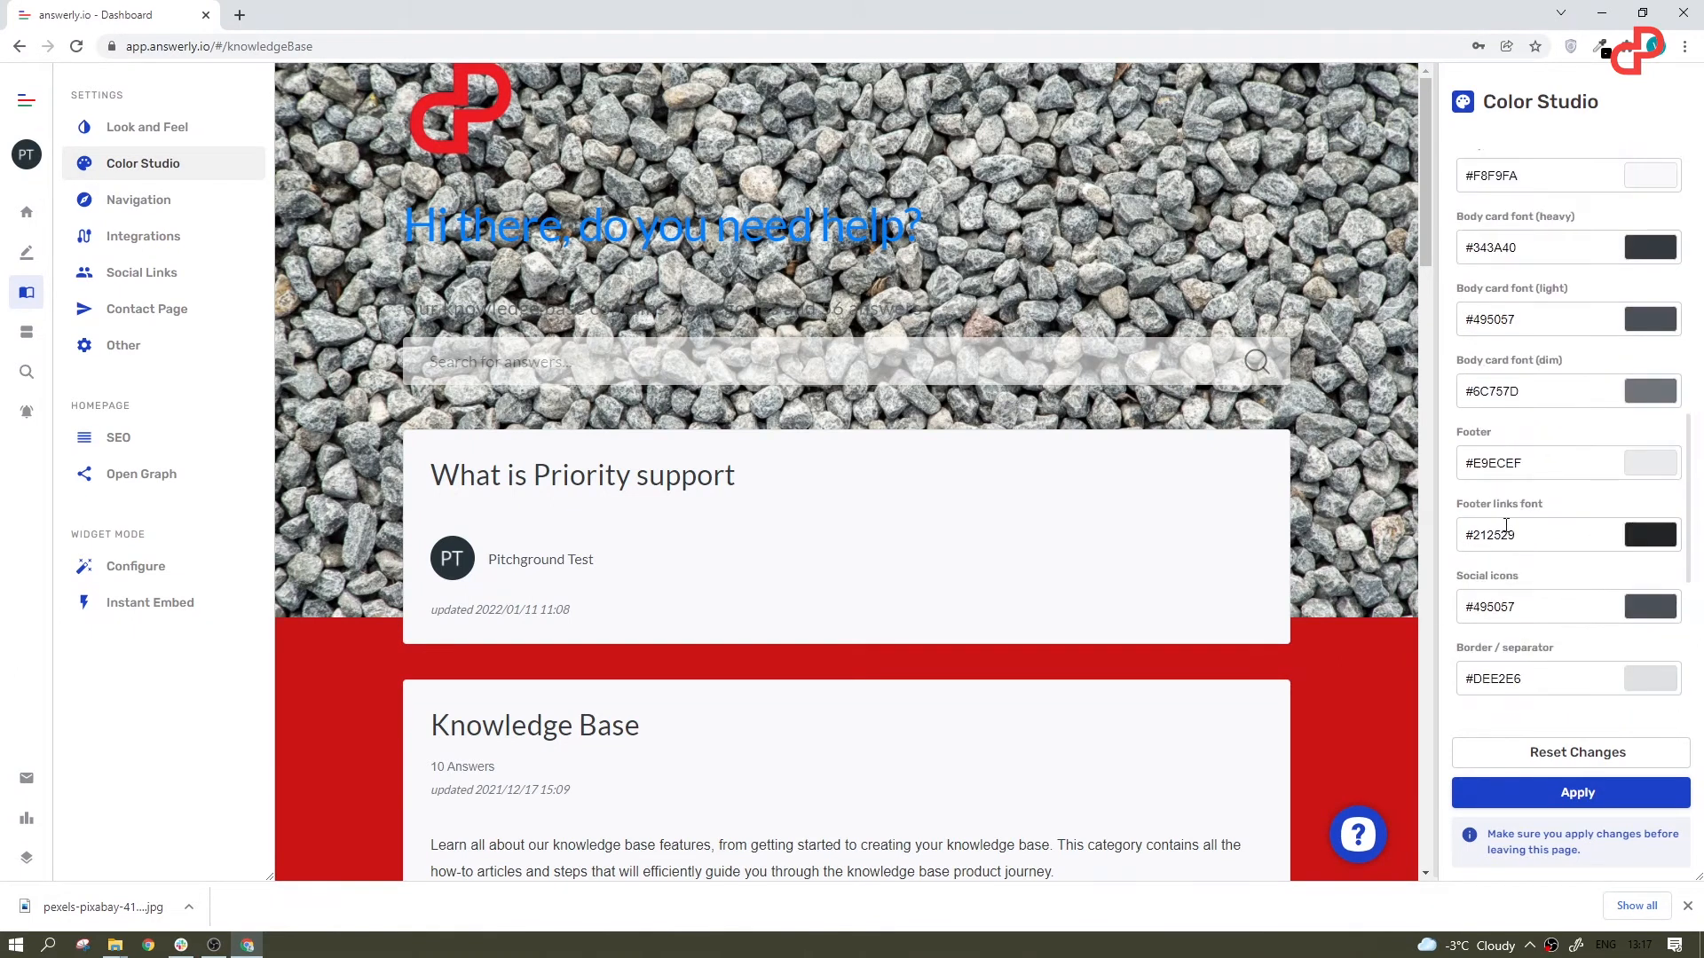
left_click(1544, 752)
left_click(138, 200)
left_click(1565, 192)
type("A")
key("BackSpace")
key("BackSpace")
key("BackSpace")
left_click(740, 503)
type("https:")
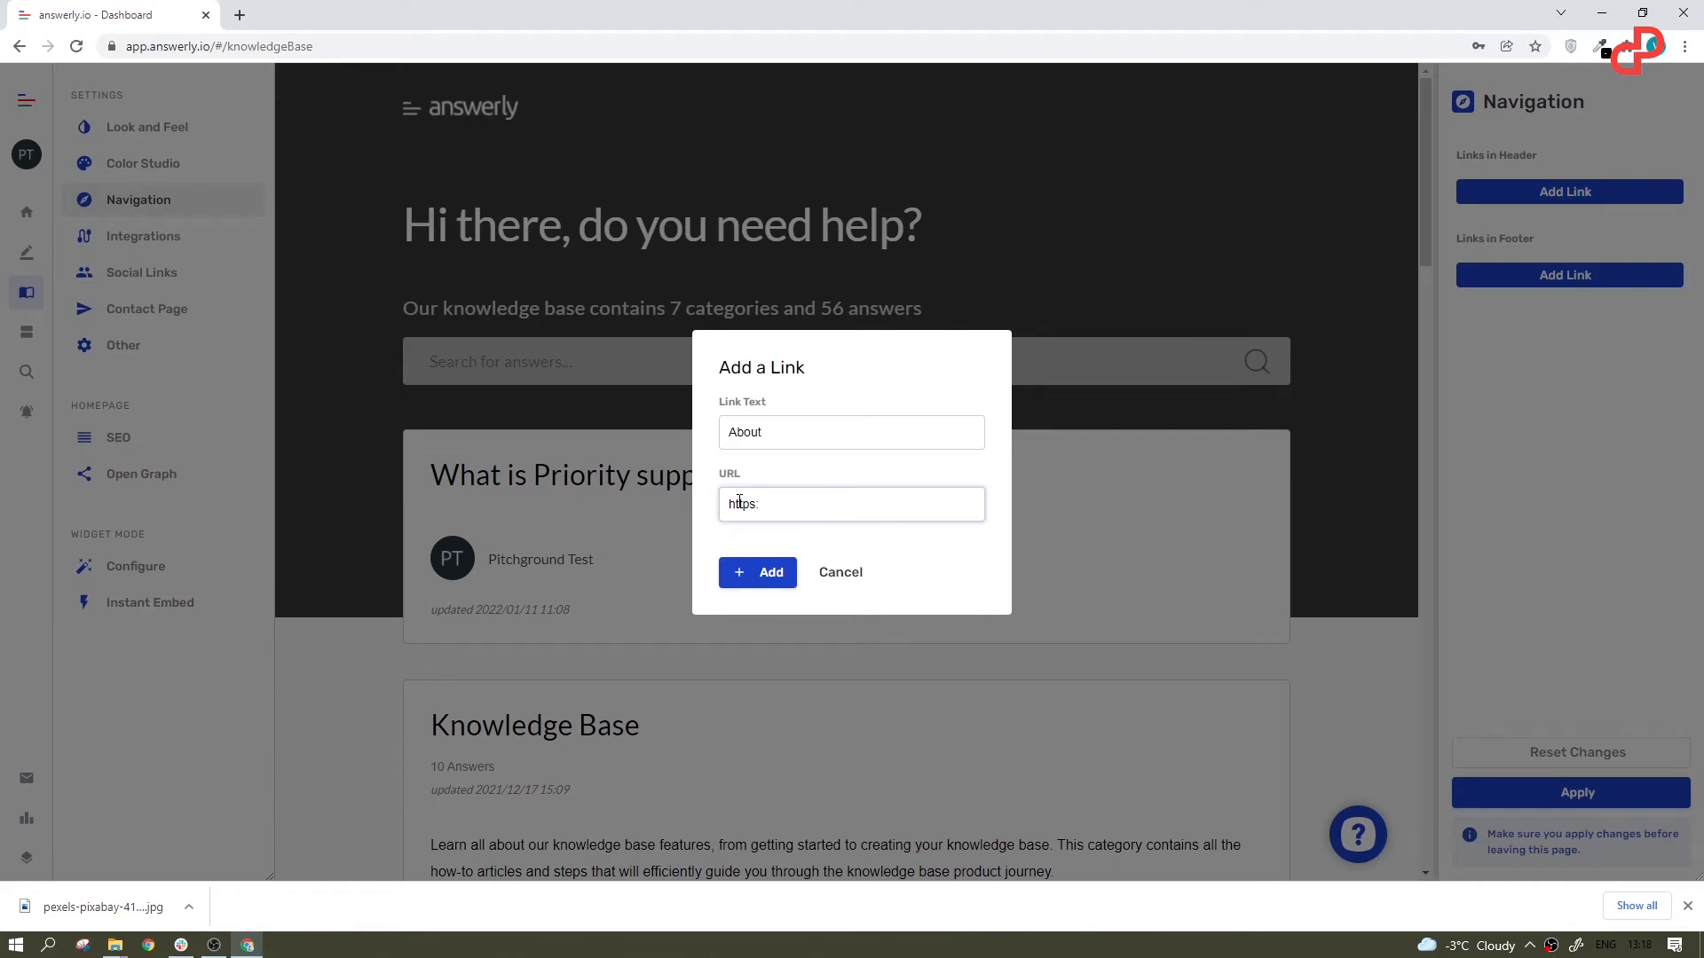
type("//anylink.com")
left_click(759, 573)
scroll(1294, 259, "down", 10)
left_click(1521, 306)
type("Contact")
left_click(836, 506)
type("https://anylink.com")
left_click(757, 573)
Step: Reset the navigation link changes and open the Integrations settings of the knowledge base
left_click(1519, 752)
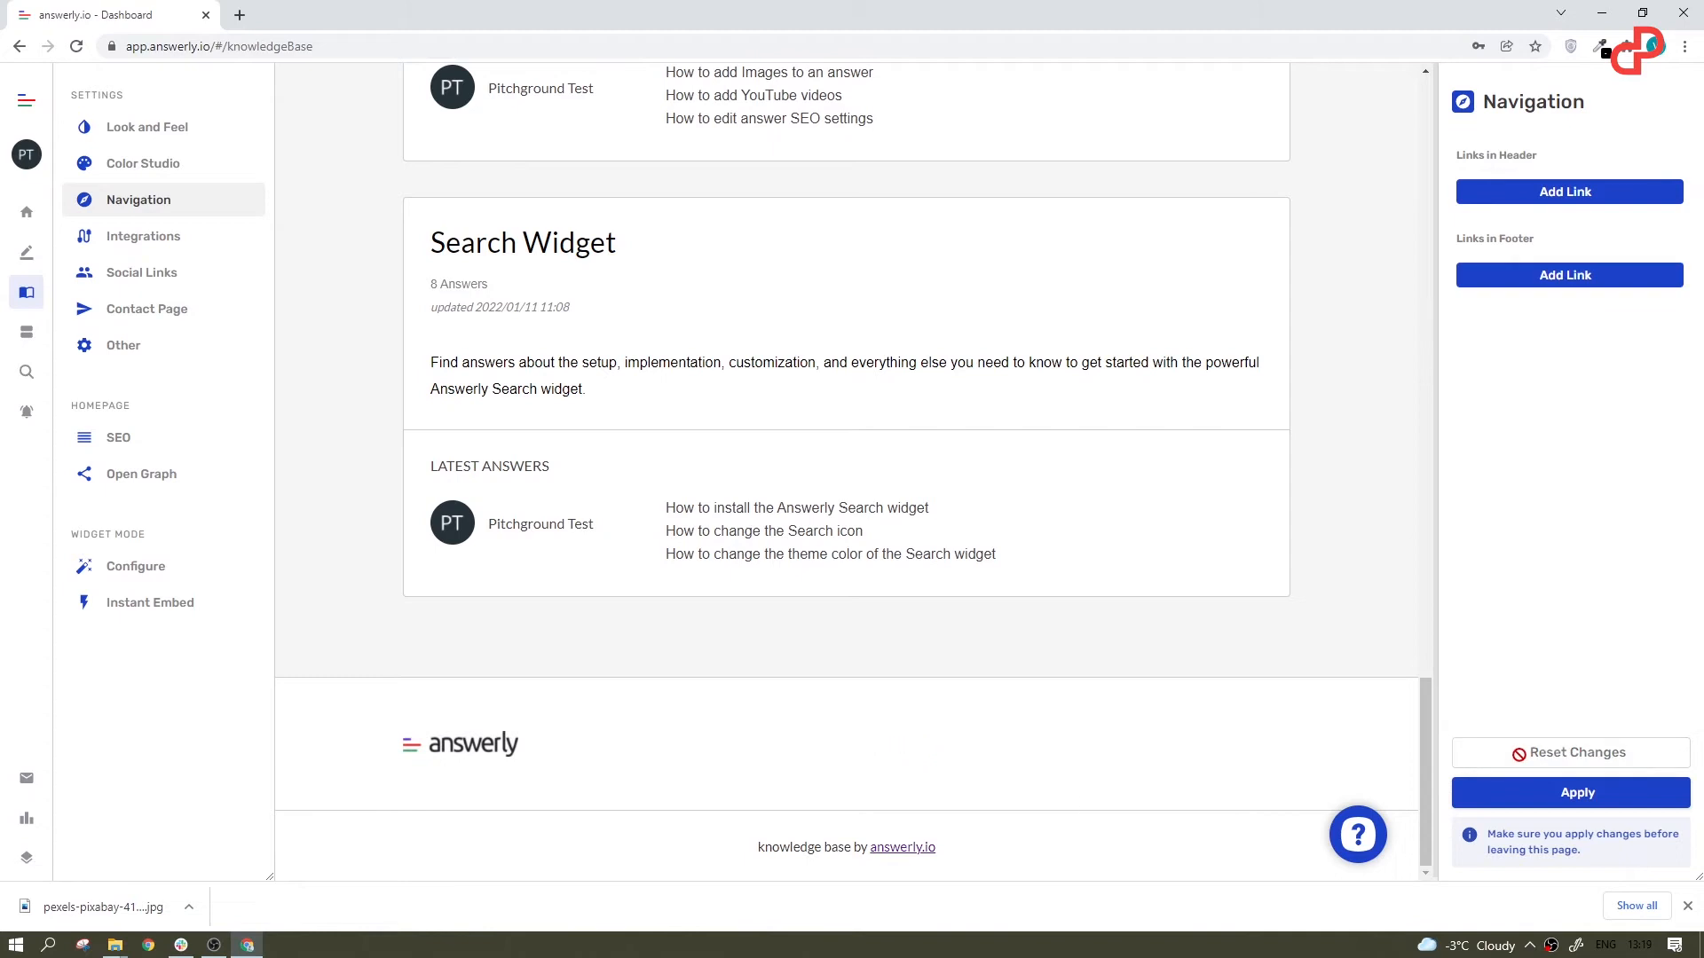
left_click(141, 235)
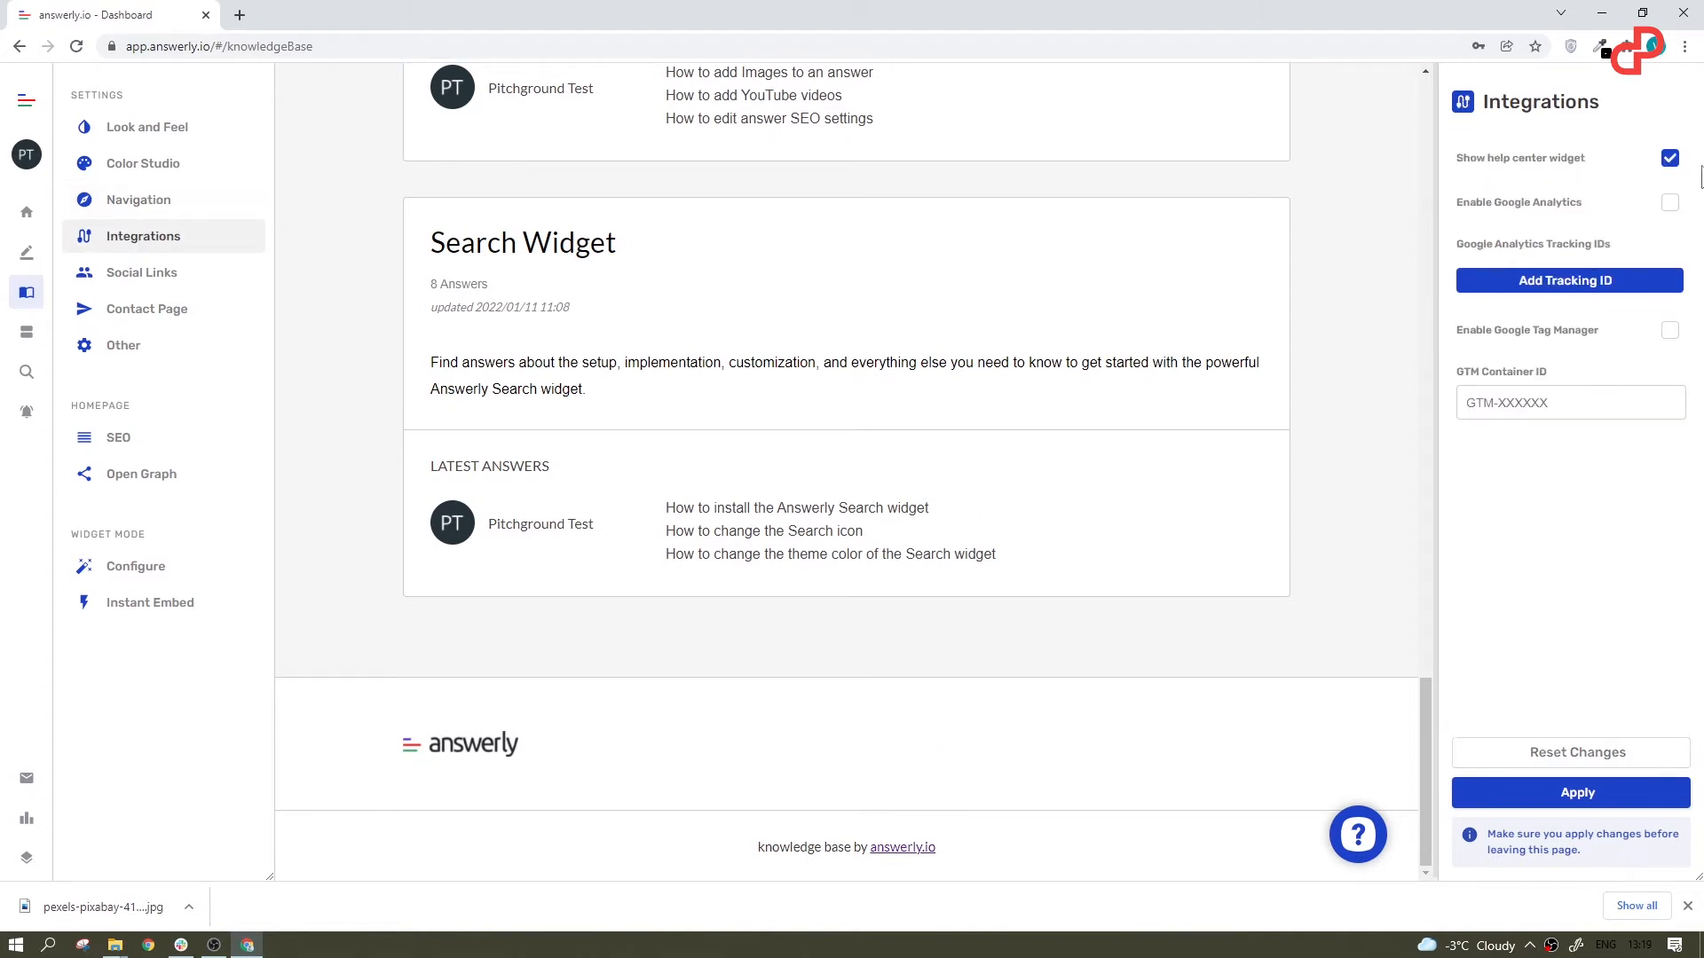
Step: Turn off the help center widget after testing it, and try toggling Google Analytics and Google Tag Manager on and off
left_click(1670, 159)
left_click(1670, 160)
left_click(1358, 834)
left_click(1370, 843)
left_click(1668, 165)
left_click(1668, 208)
left_click(1670, 210)
left_click(1670, 334)
left_click(1670, 334)
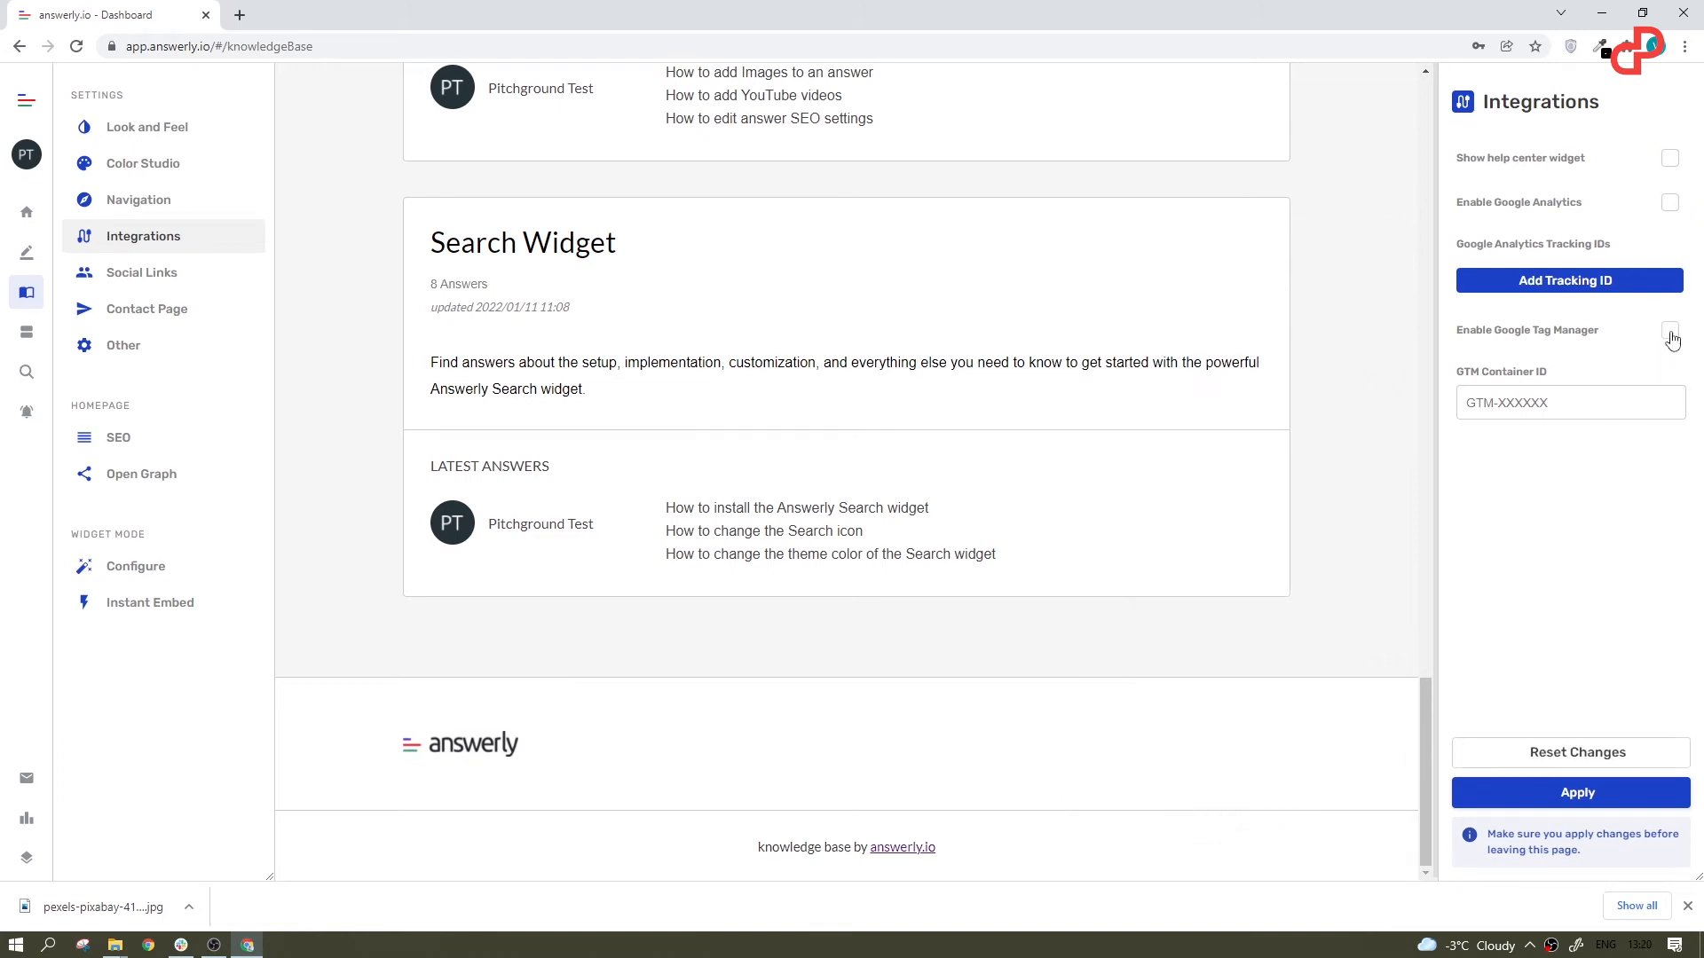
Step: Add the Facebook facebook.com/groups/PitchGround, Twitter twitter.com/PitchGroundHQ and Instagram instagram.com/pitchground profiles to the knowledge base's social links
left_click(146, 274)
type("https://www.facebook.com/groups/PitchGround")
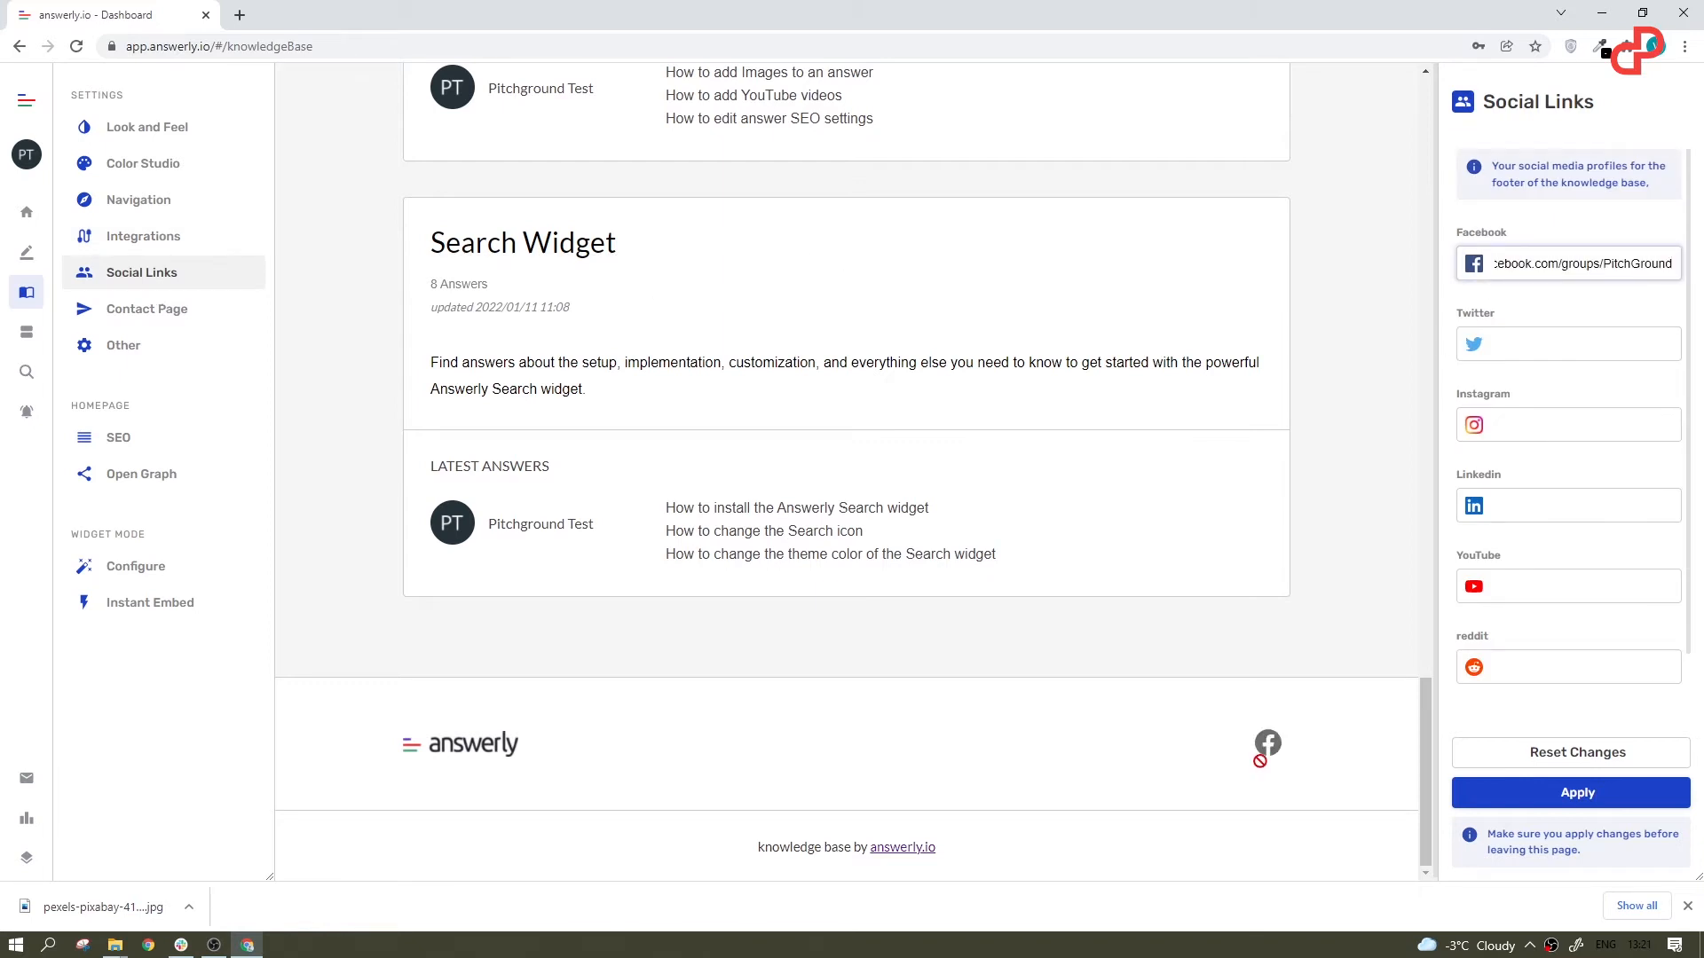
left_click(1531, 343)
type("https://twitter.com/PitchGroundHQ")
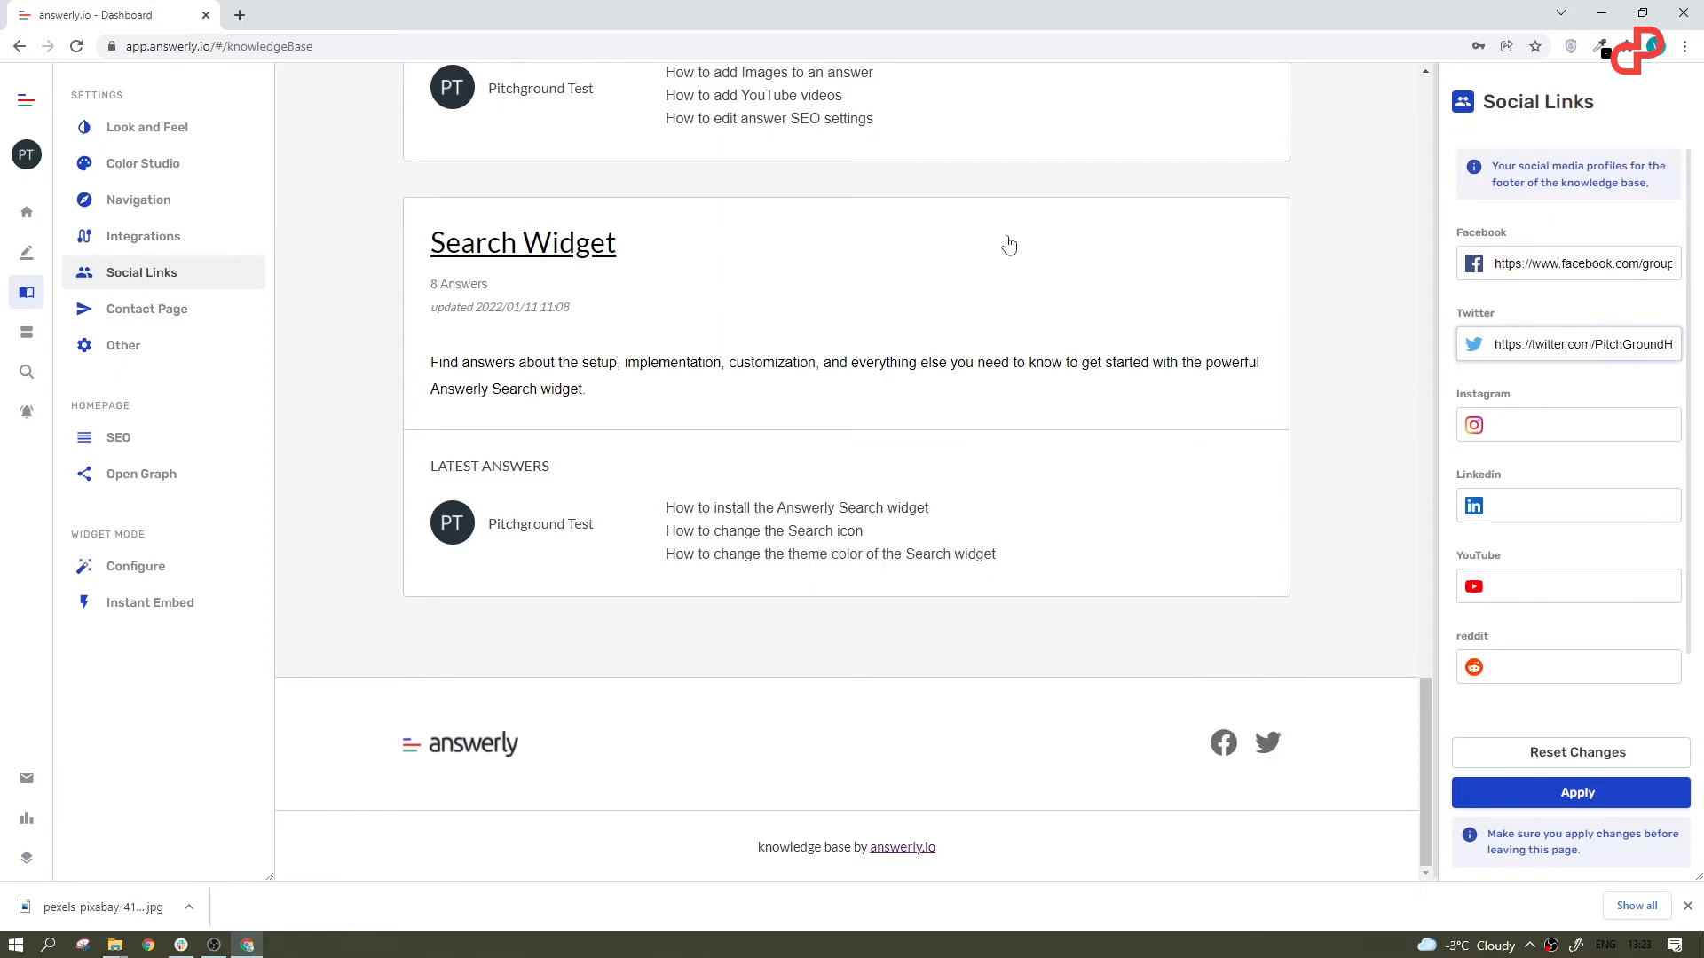
left_click(1561, 425)
type("https://www.instagram.com/pitchground")
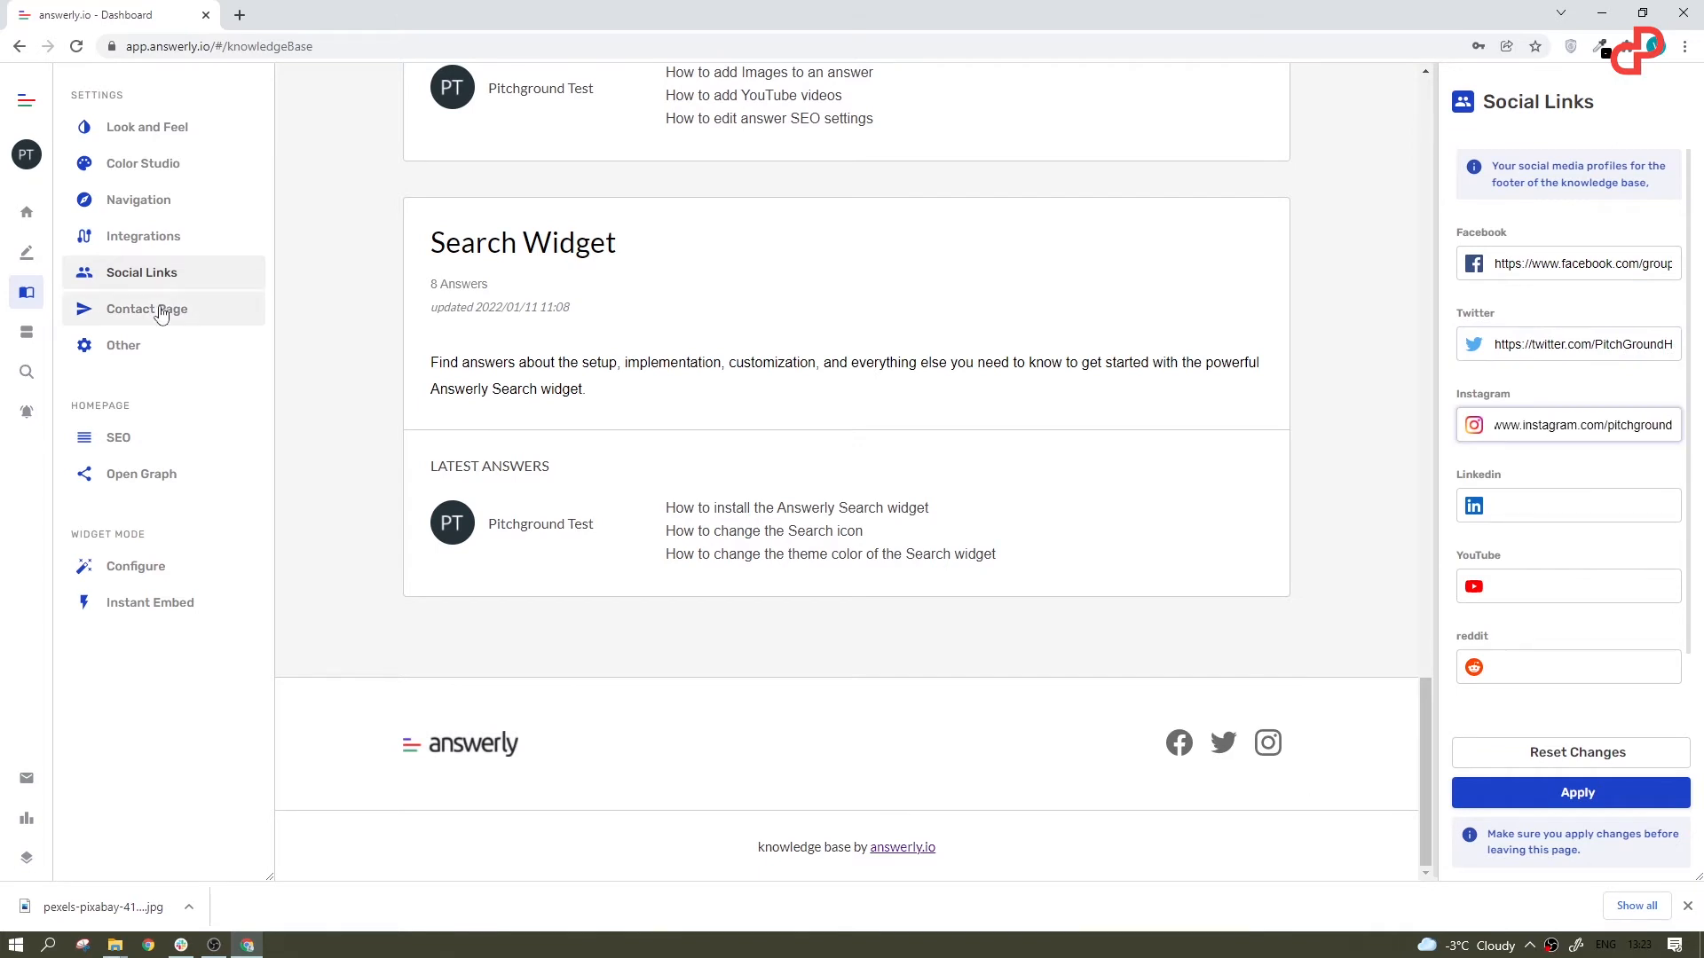
Step: Set the contact page's title to "Hey, wassup!", its info to "We respond in 15 minutes" and its button text to "Woohoo!"
left_click(115, 310)
triple_click(1611, 253)
type("Hey, wassup!")
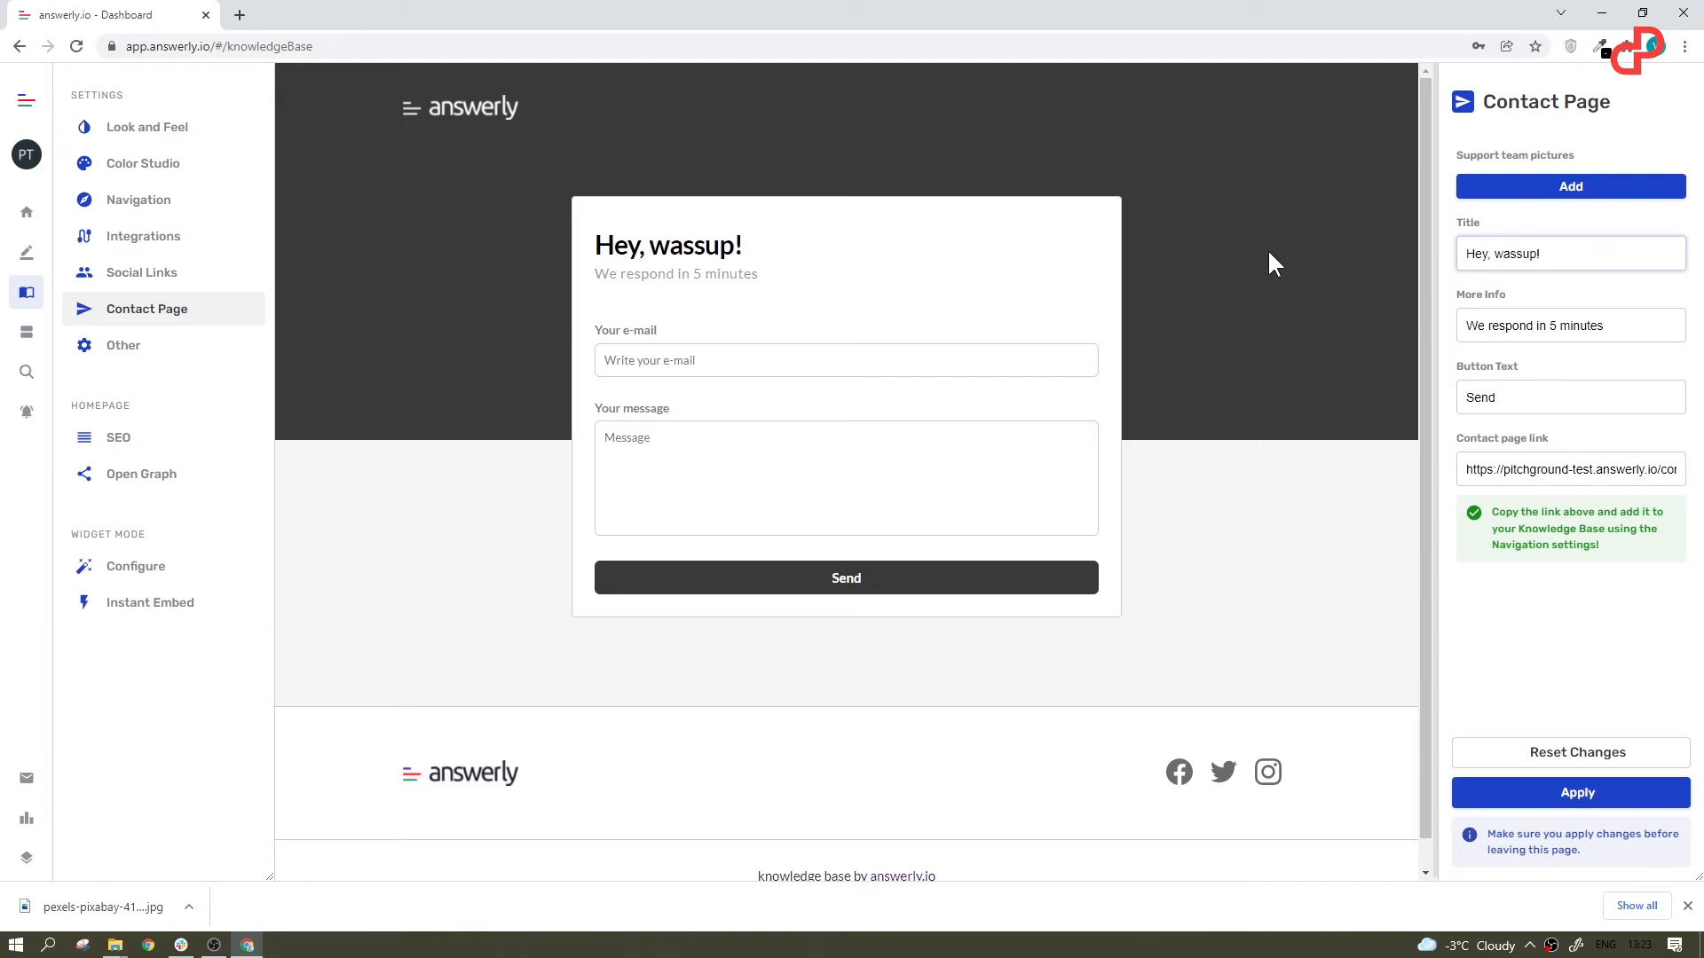
left_click(1549, 326)
type("1")
triple_click(1540, 383)
type("Woohoo!")
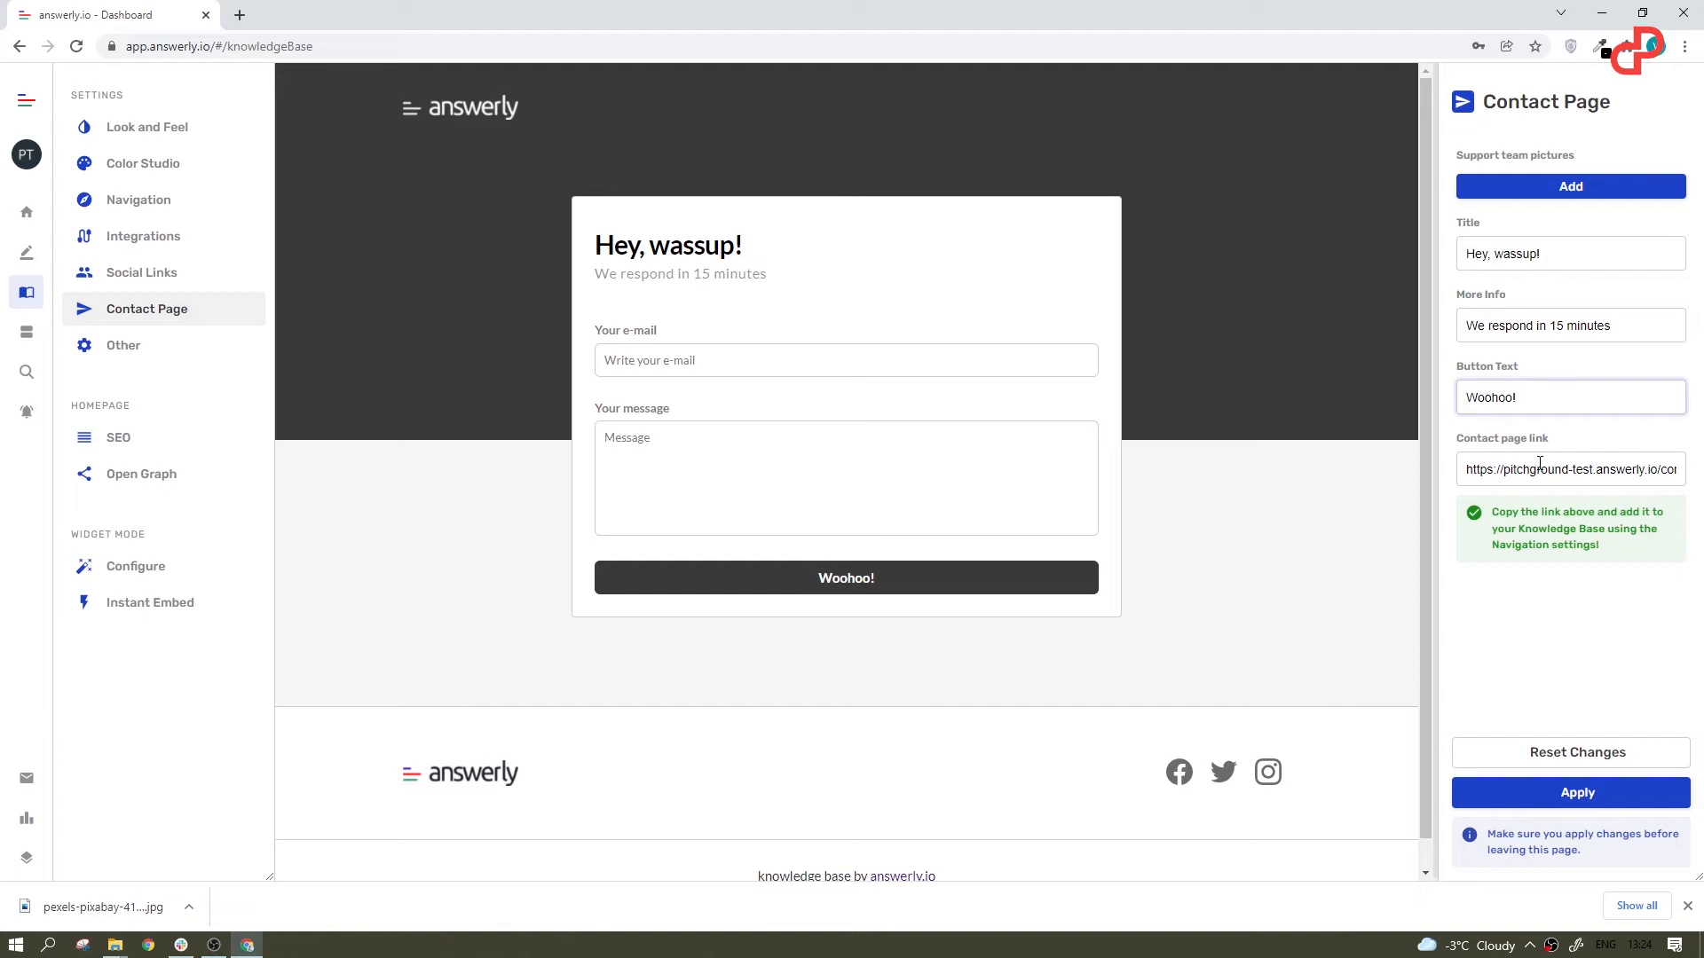
Step: Add the Pitchground team member's picture to the contact page's support team
left_click(1522, 188)
left_click(902, 472)
left_click(839, 510)
left_click(761, 537)
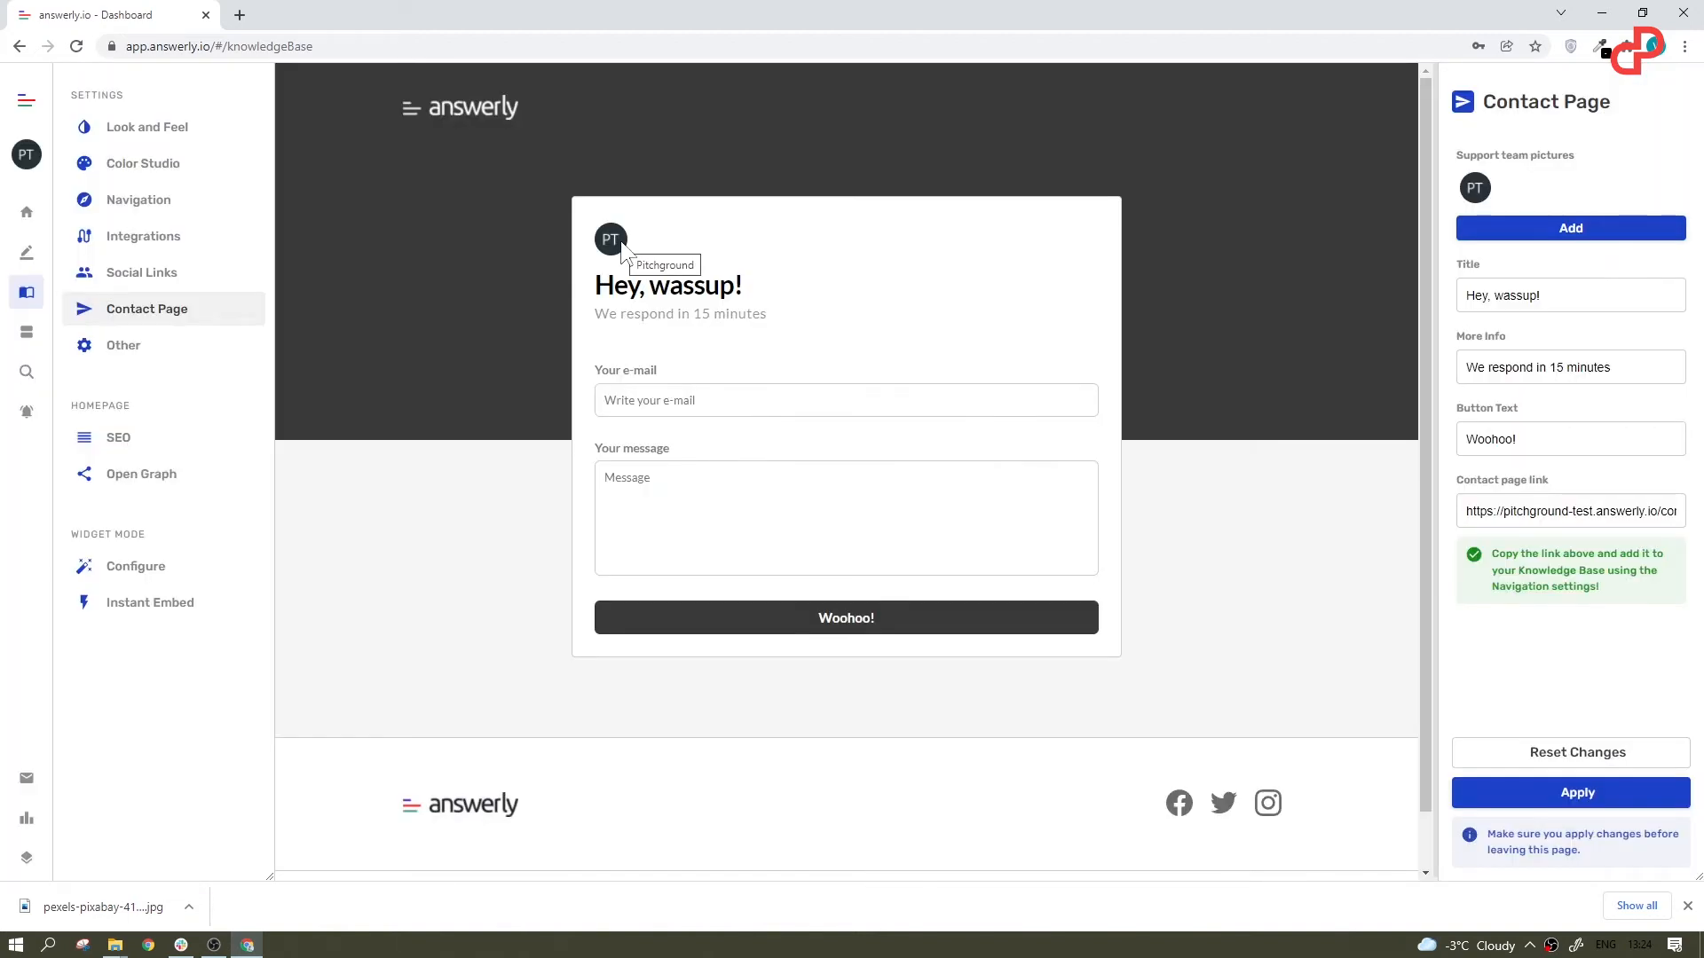
Step: In the knowledge base's Other settings, show the Answerly branding and enable Answerly tracking
left_click(123, 345)
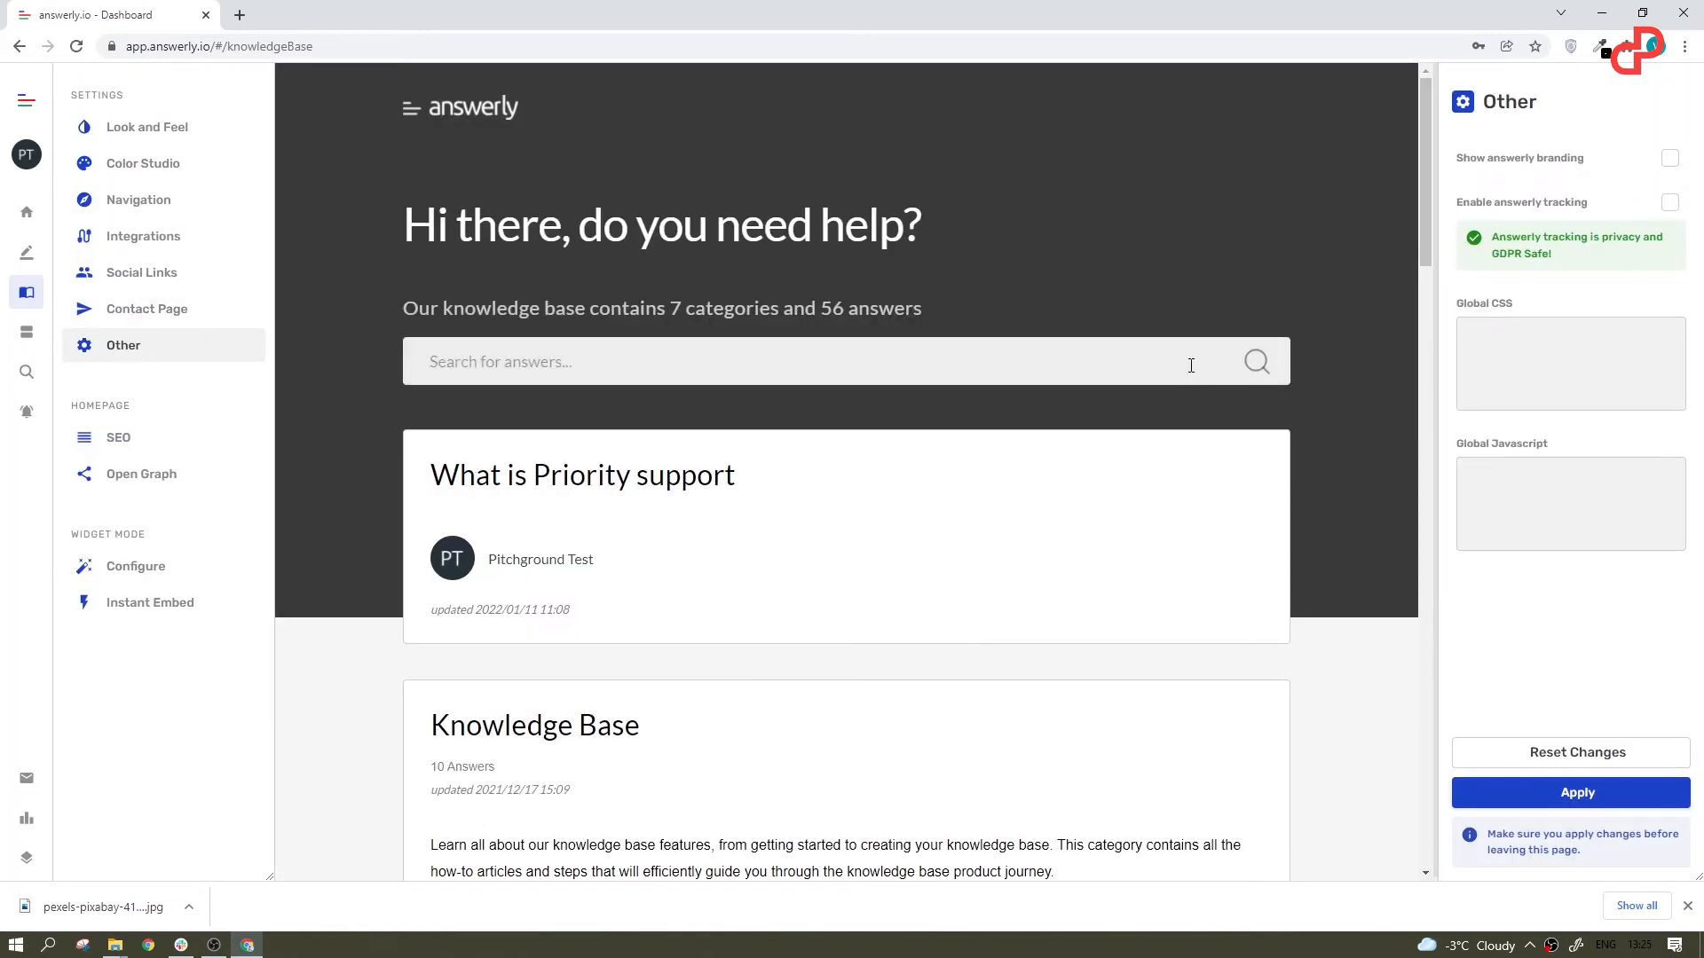
scroll(1163, 366, "down", 8)
scroll(1158, 365, "down", 15)
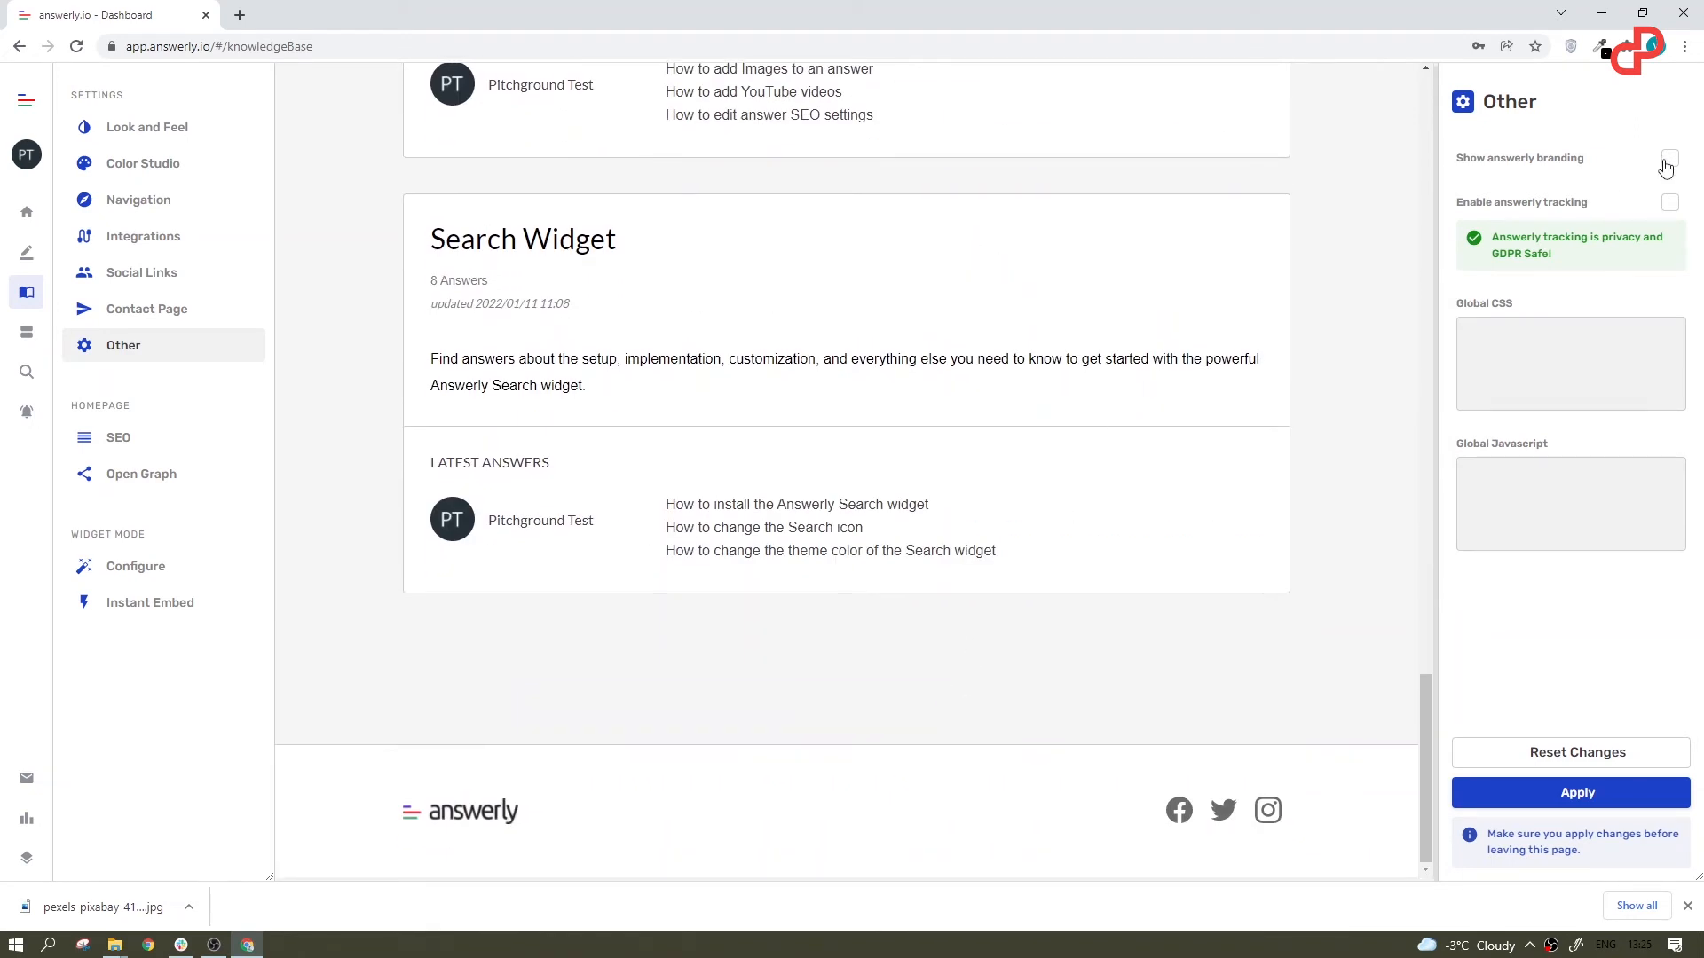
left_click(1668, 160)
left_click(1666, 165)
left_click(1667, 165)
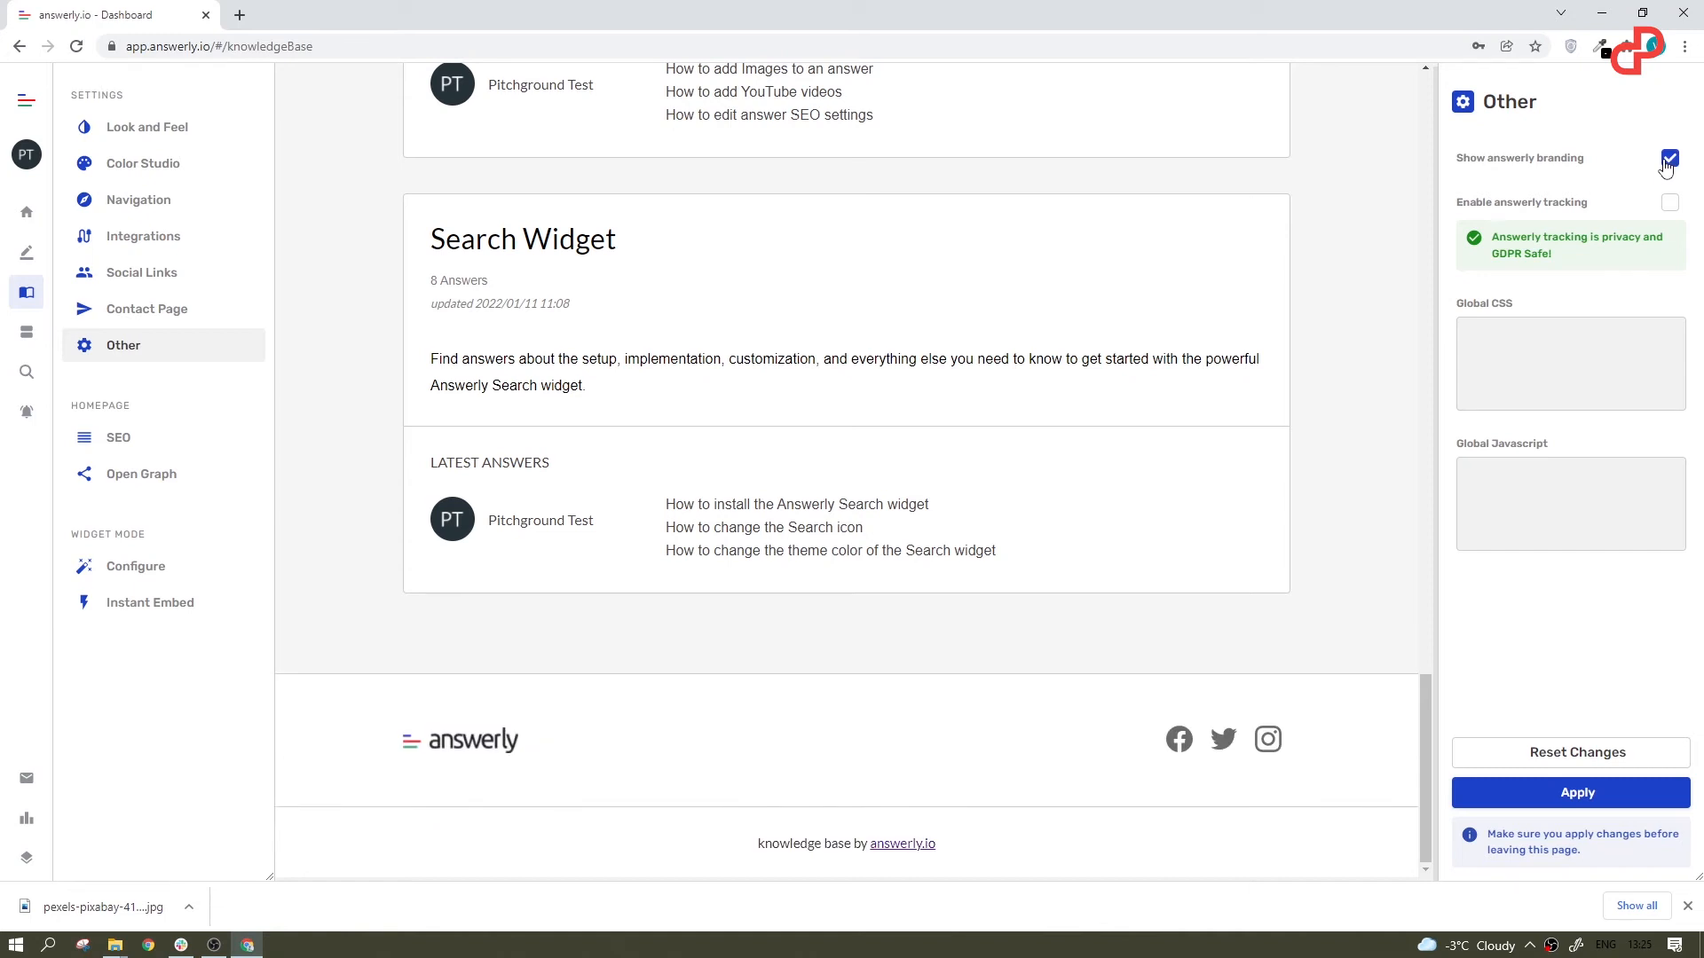
left_click(1672, 205)
Step: Look through the homepage's SEO and Open Graph title and description settings
left_click(162, 441)
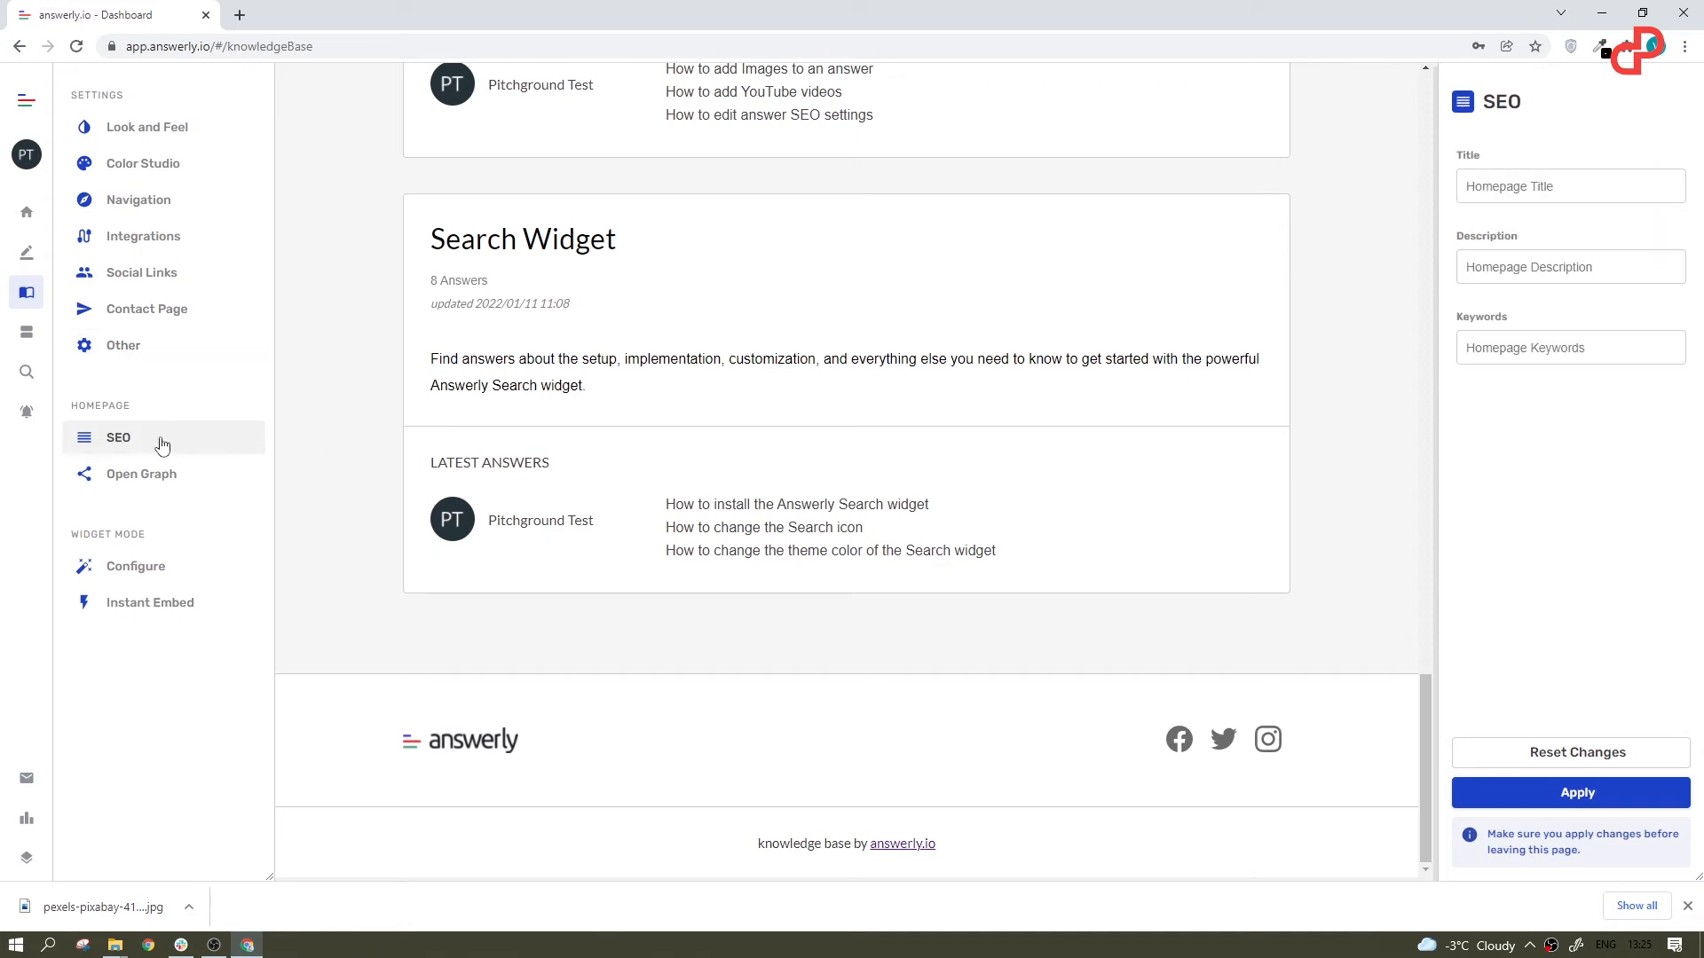
left_click(1513, 187)
left_click(1499, 268)
left_click(199, 473)
left_click(1509, 186)
left_click(1505, 269)
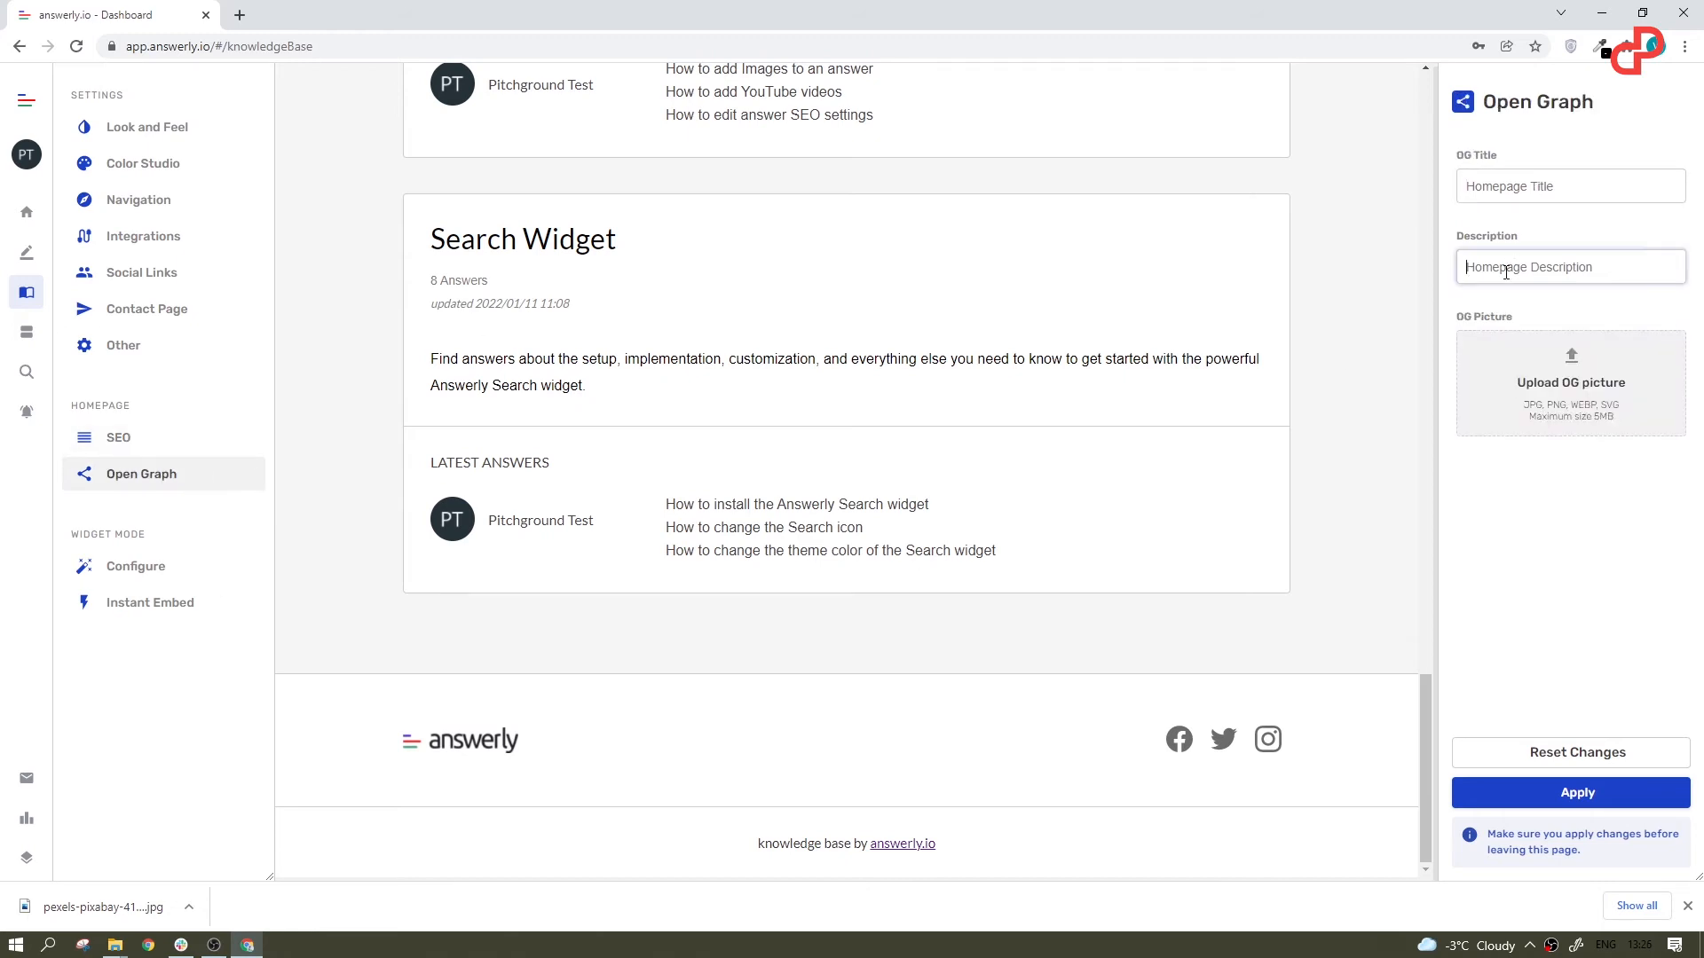
Step: Preview the knowledge base in widget mode and change the widget type to Float
left_click(178, 572)
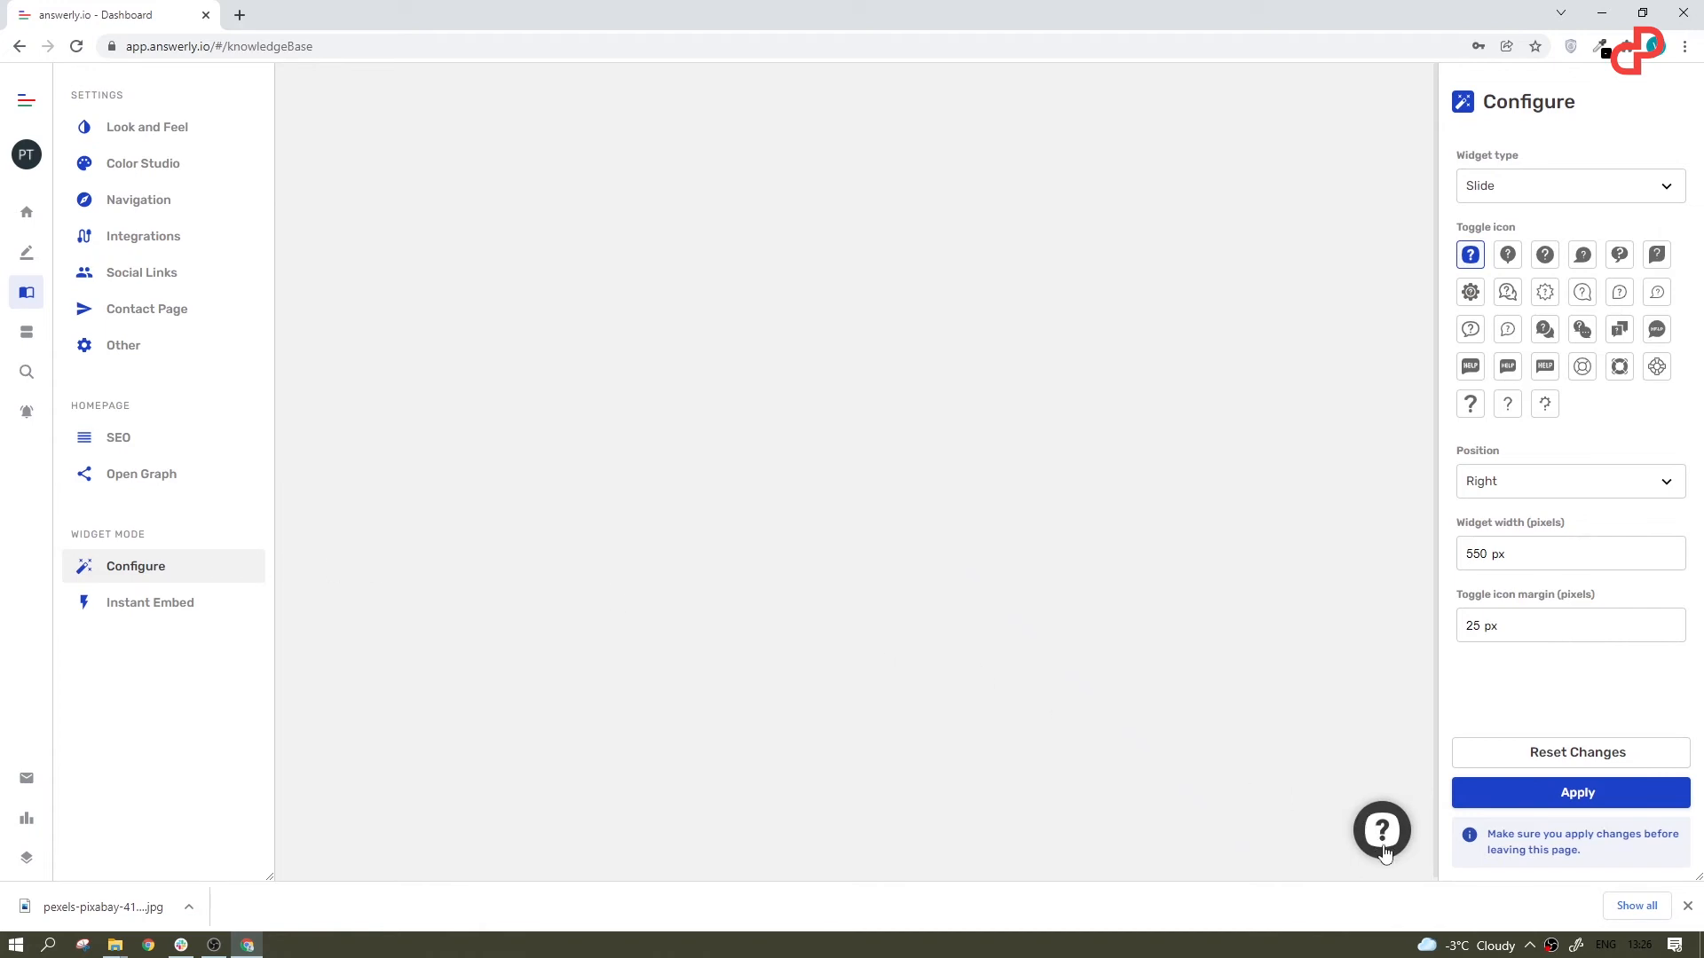
left_click(1382, 834)
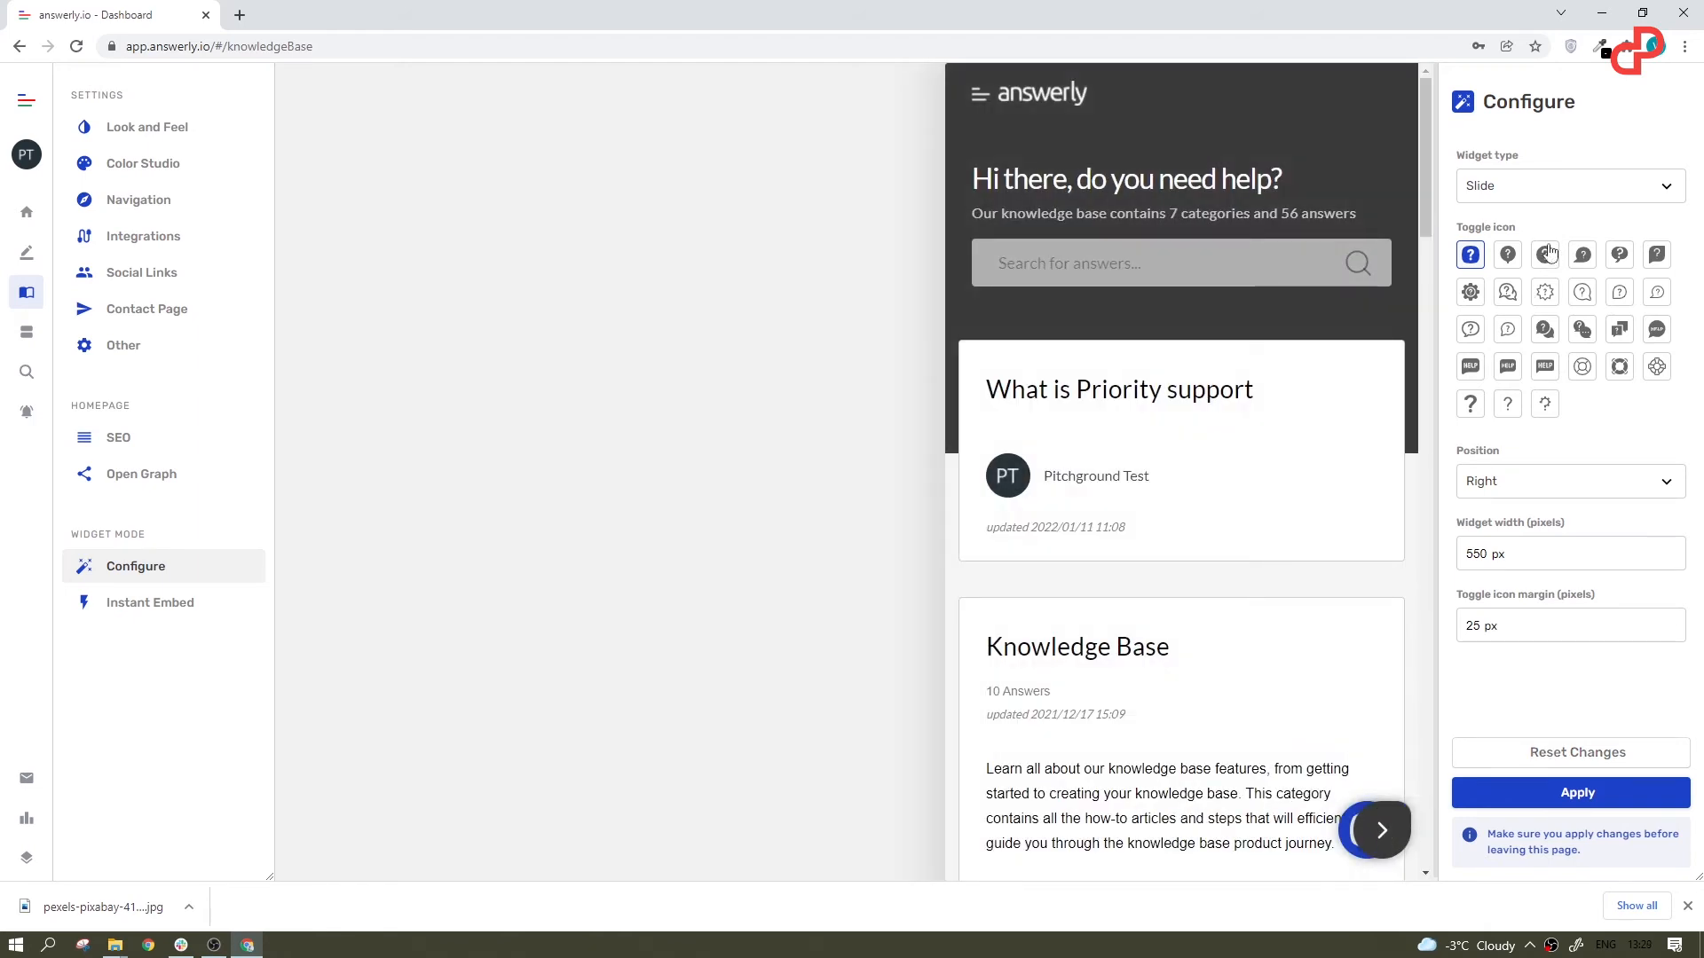
left_click(1548, 188)
left_click(1544, 190)
left_click(1382, 852)
Step: Try several toggle icons for the widget, ending with a plain thin question mark, and select the widget's position
left_click(1507, 260)
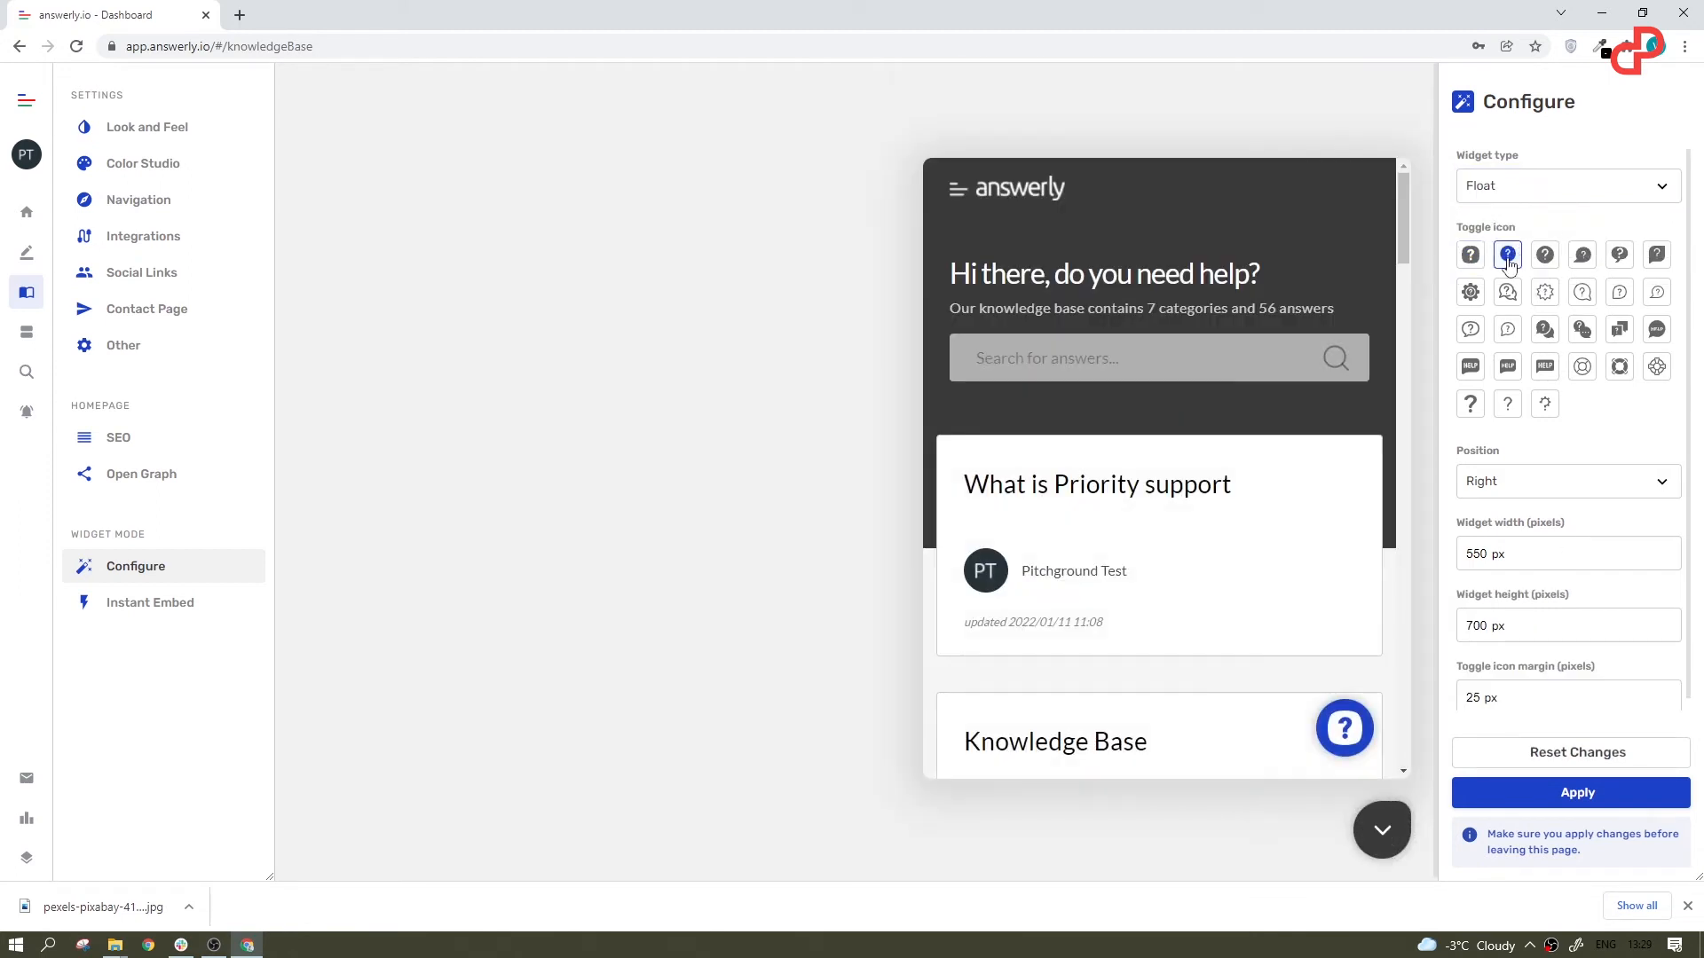
left_click(1582, 254)
left_click(1545, 404)
left_click(1508, 404)
left_click(1522, 495)
left_click(1484, 531)
Step: Open the helpdesk widget's Look and Feel settings and try the "Show contact page only" widget mode
left_click(27, 333)
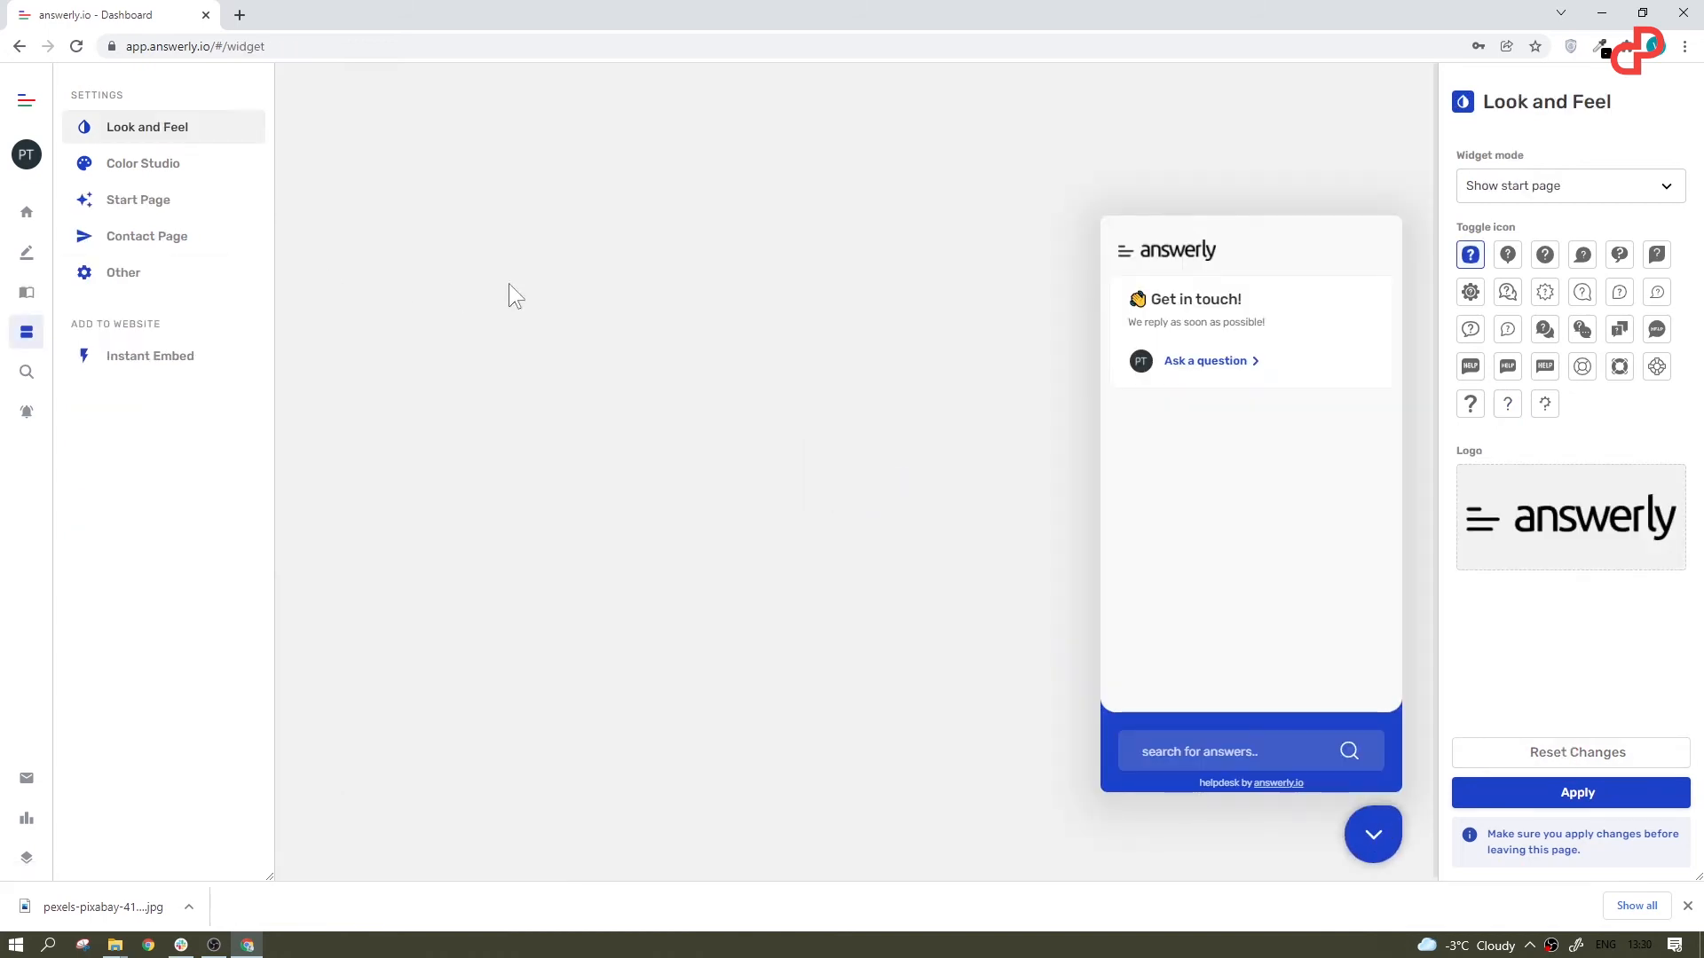
left_click(1553, 188)
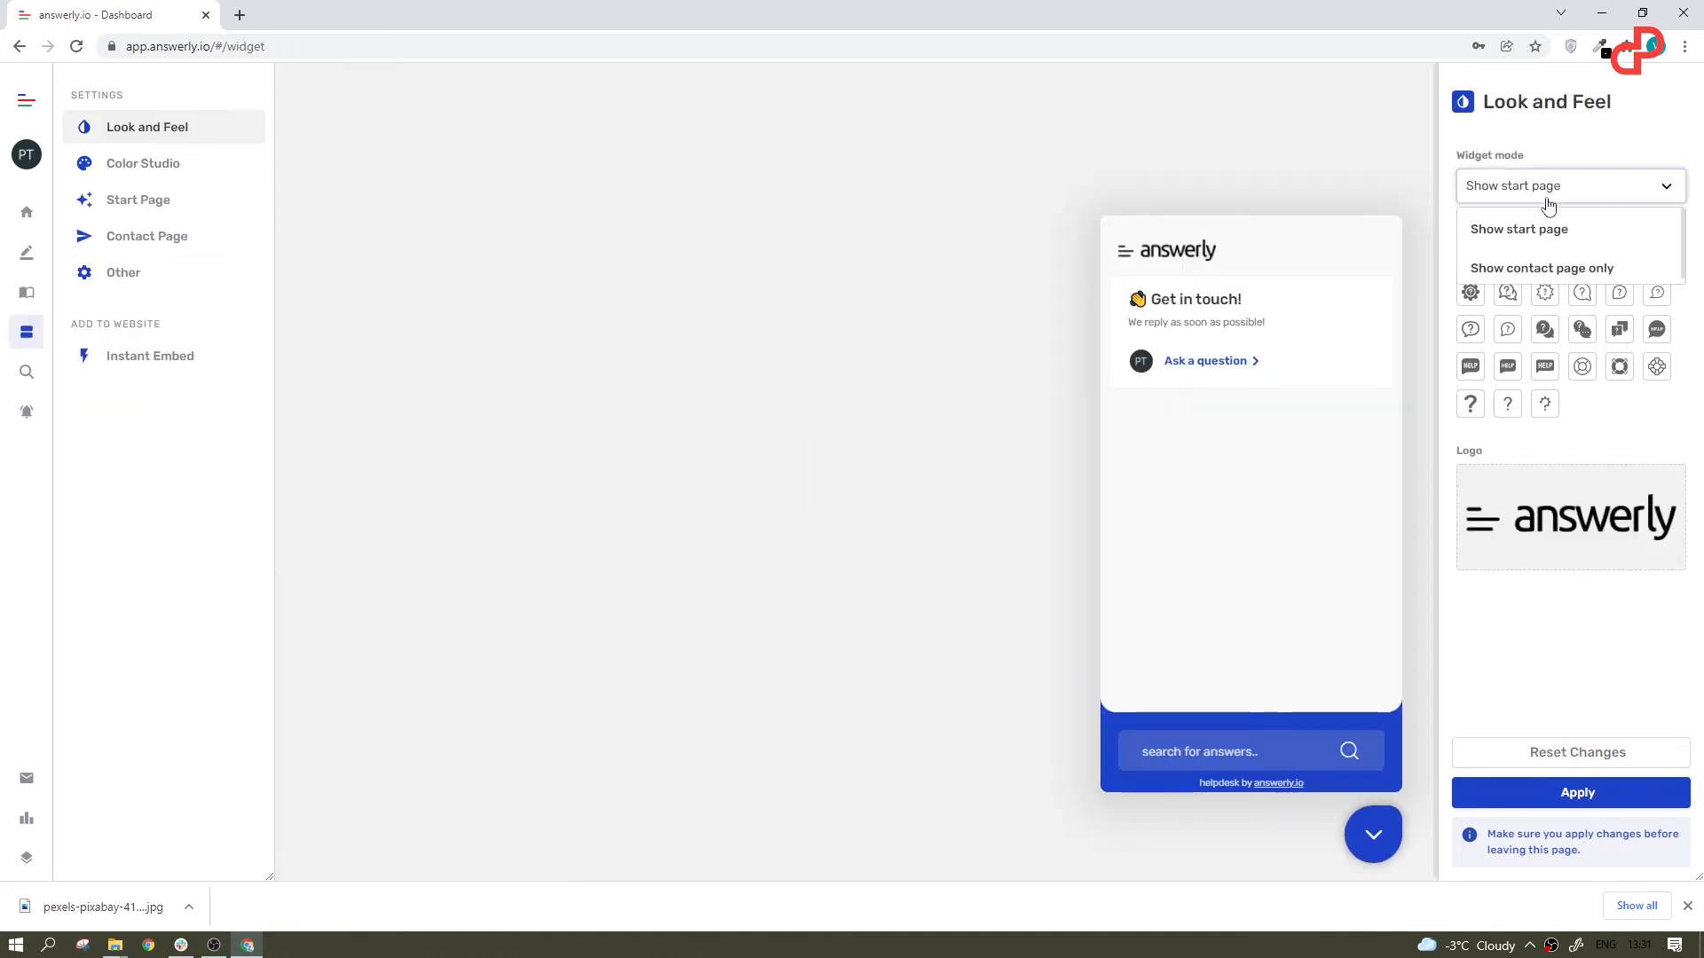
left_click(1569, 270)
Step: Try the suggested color palettes on the helpdesk widget, ending with the green one with accent #226F54
left_click(140, 163)
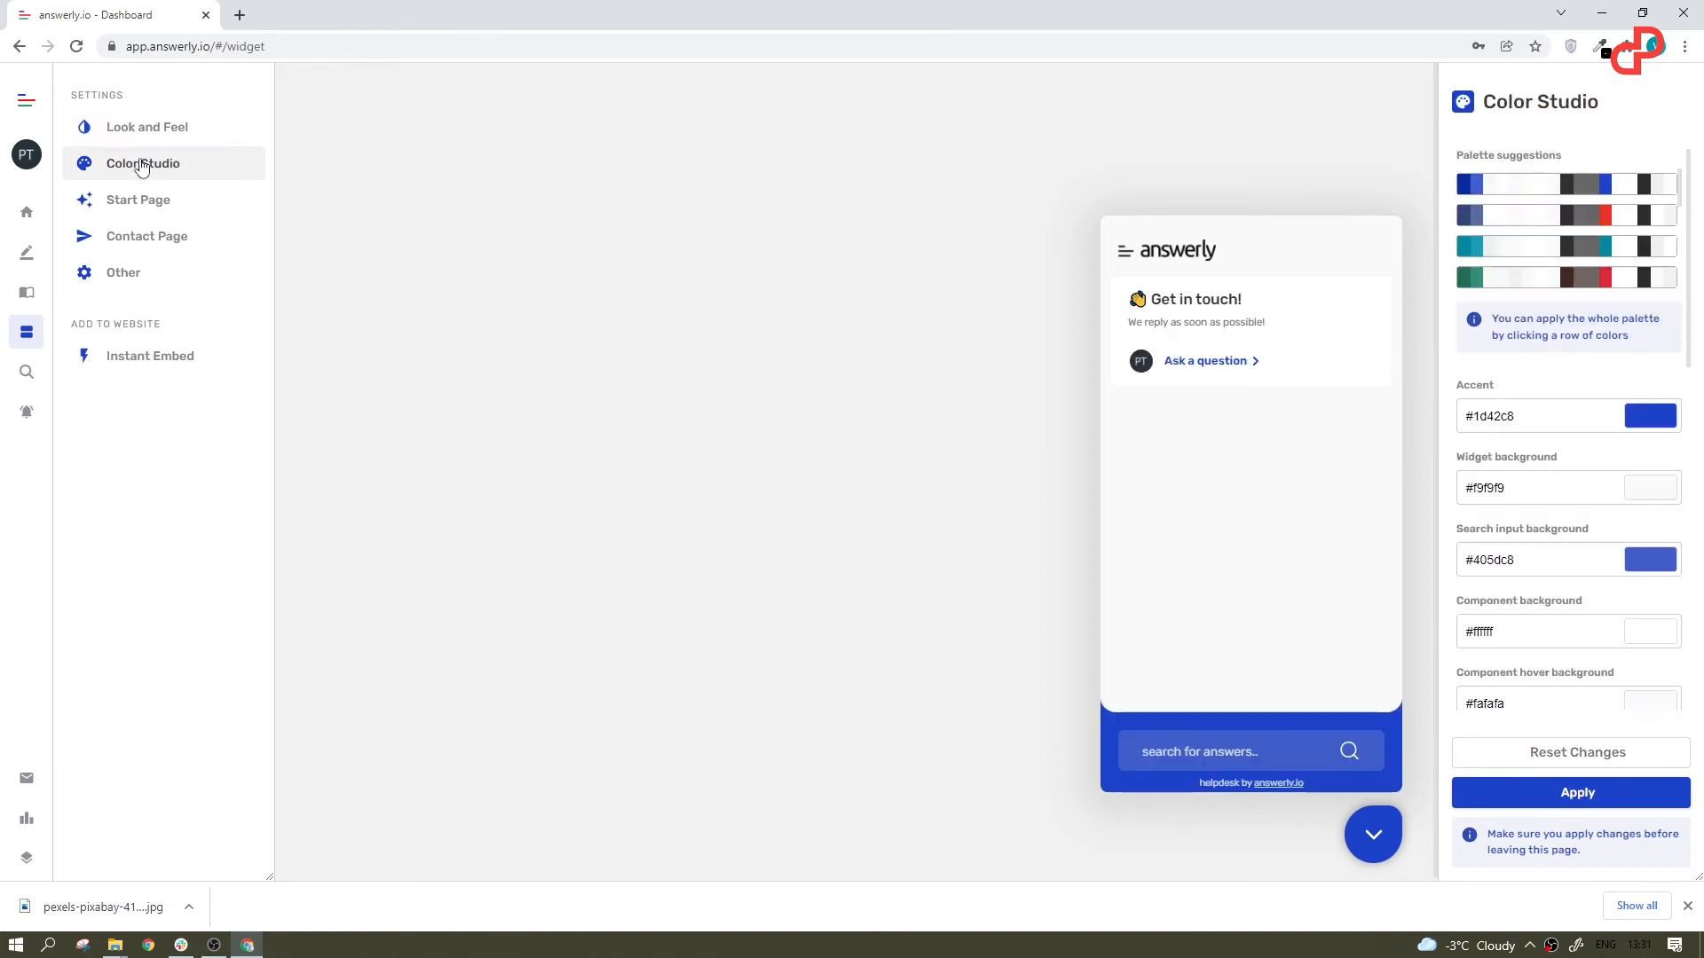
left_click(1576, 229)
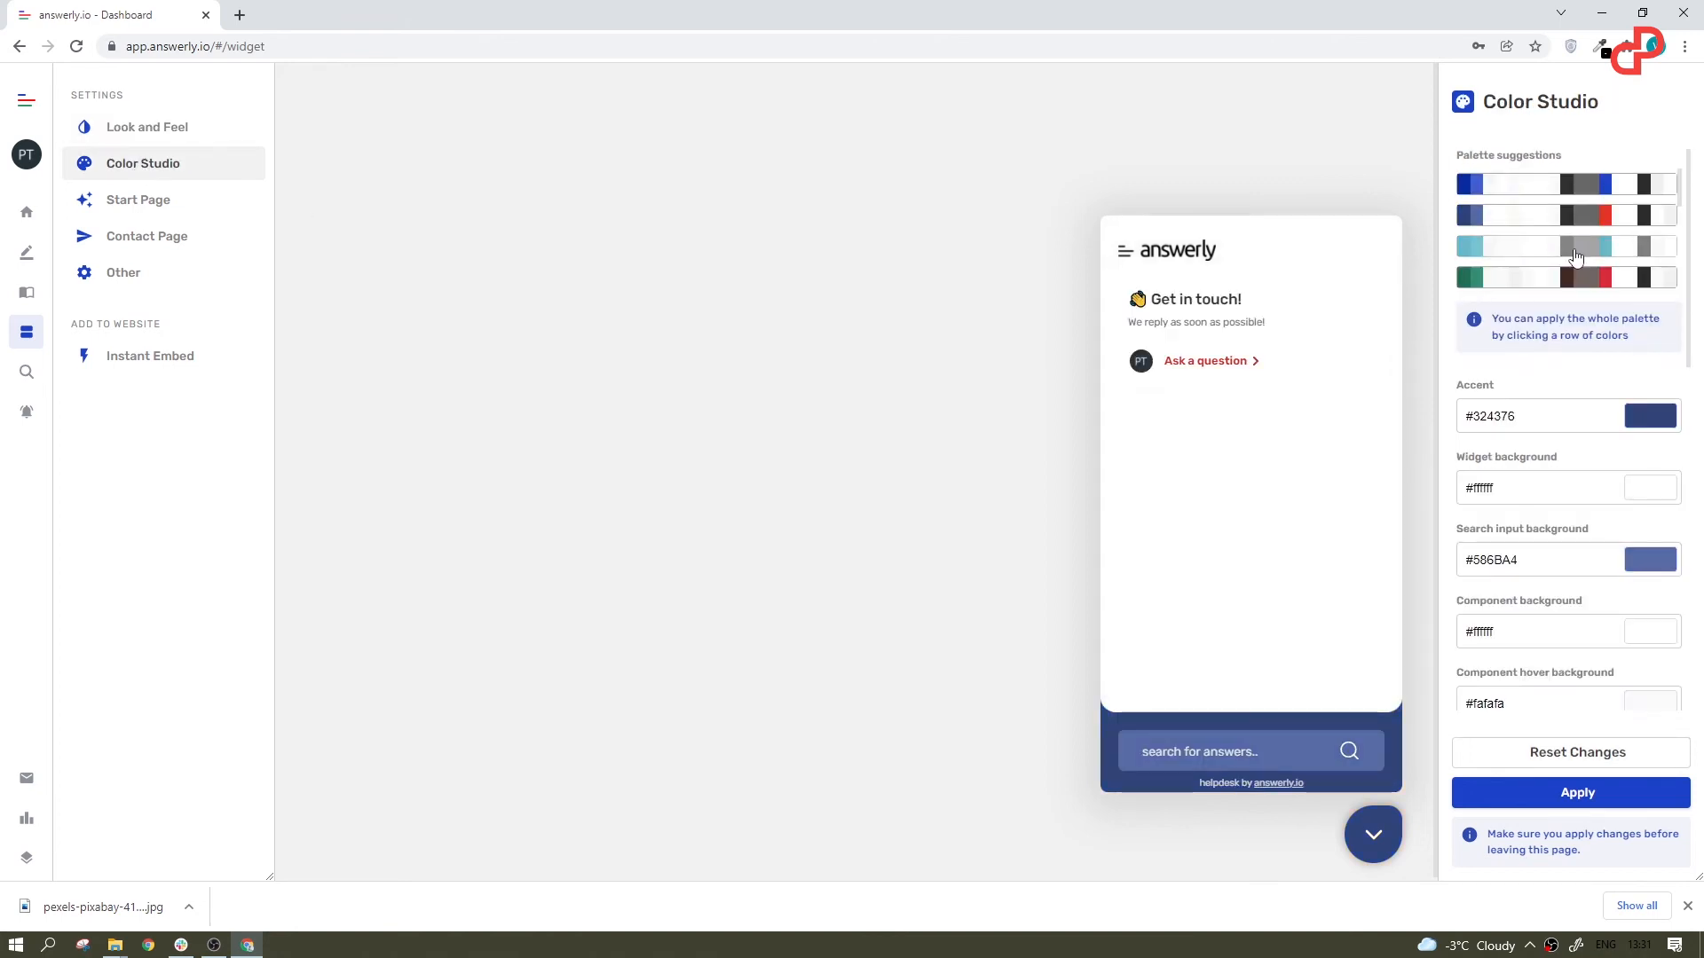
left_click(1576, 246)
left_click(1575, 281)
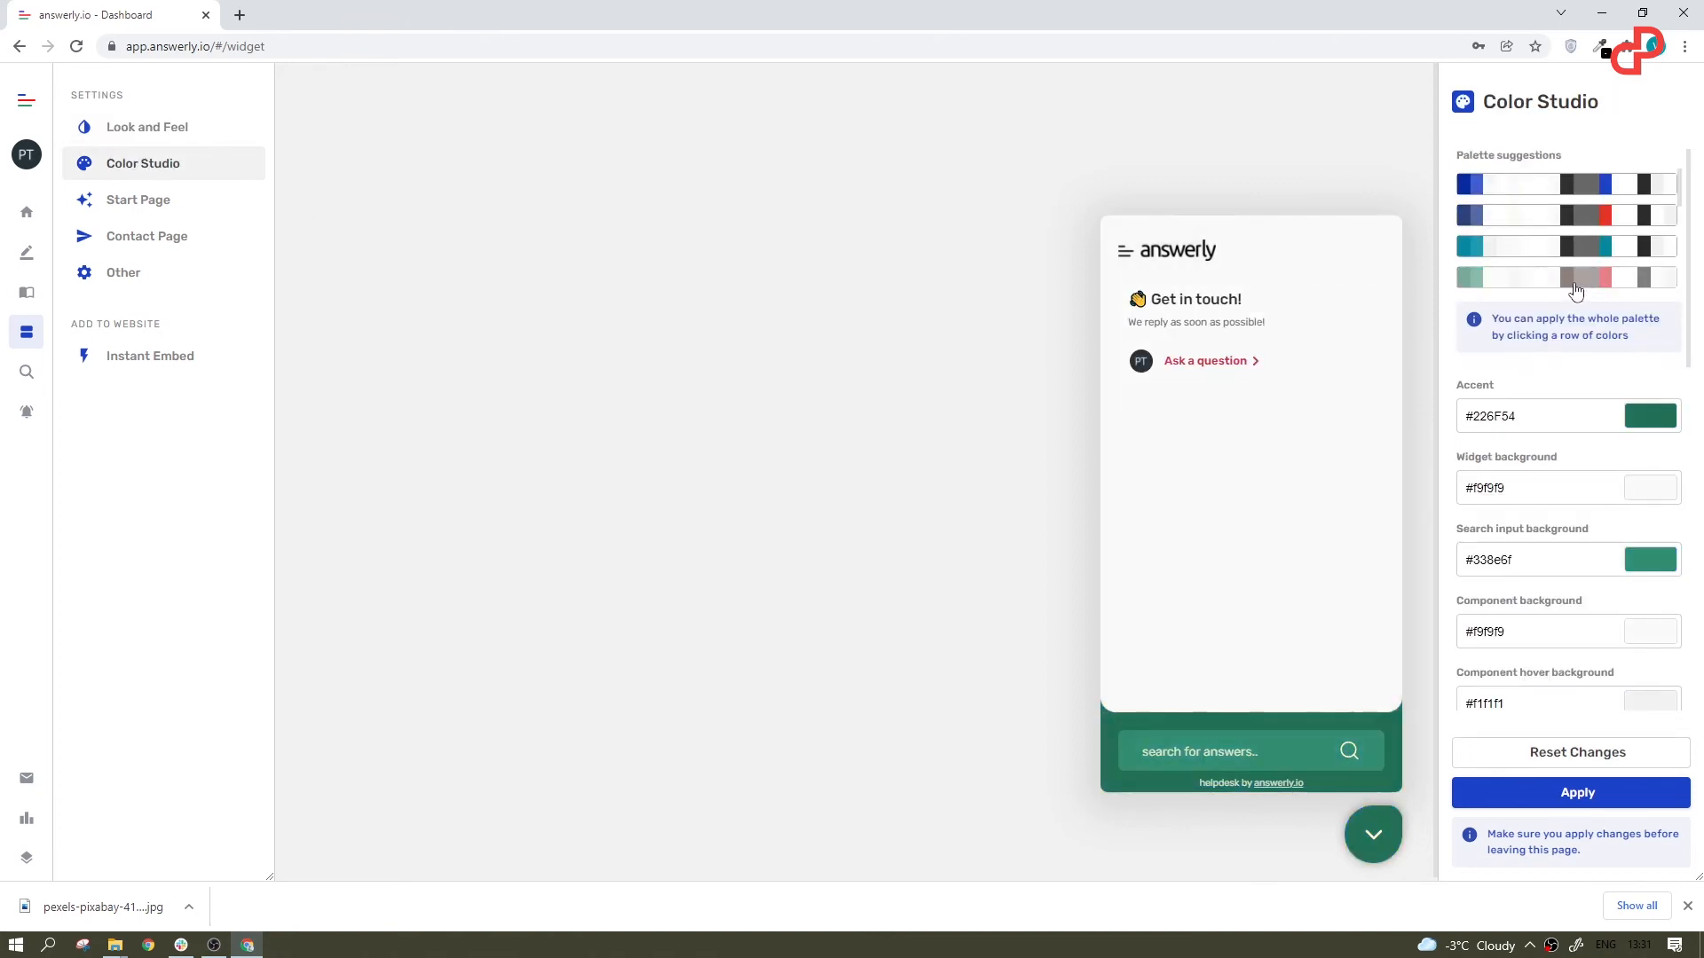
Step: Add the "How to Reset your password" answer, a vertical gap and a "Sign Up Now!" component to the helpdesk start page
left_click(157, 209)
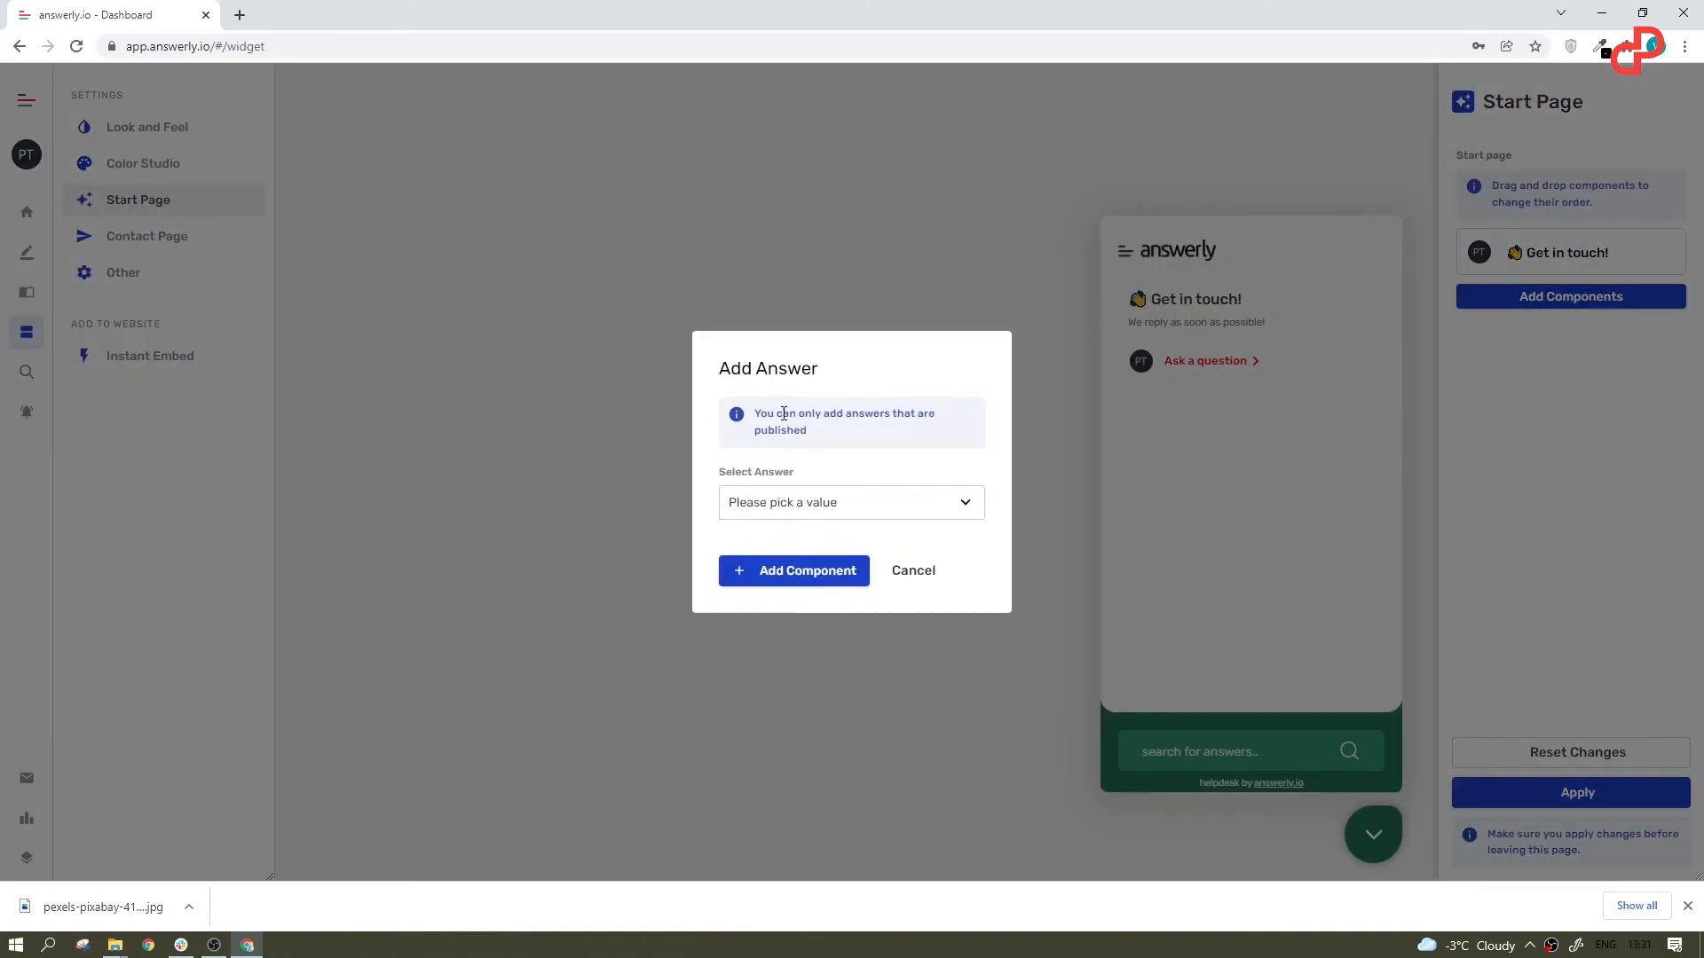
left_click(1611, 419)
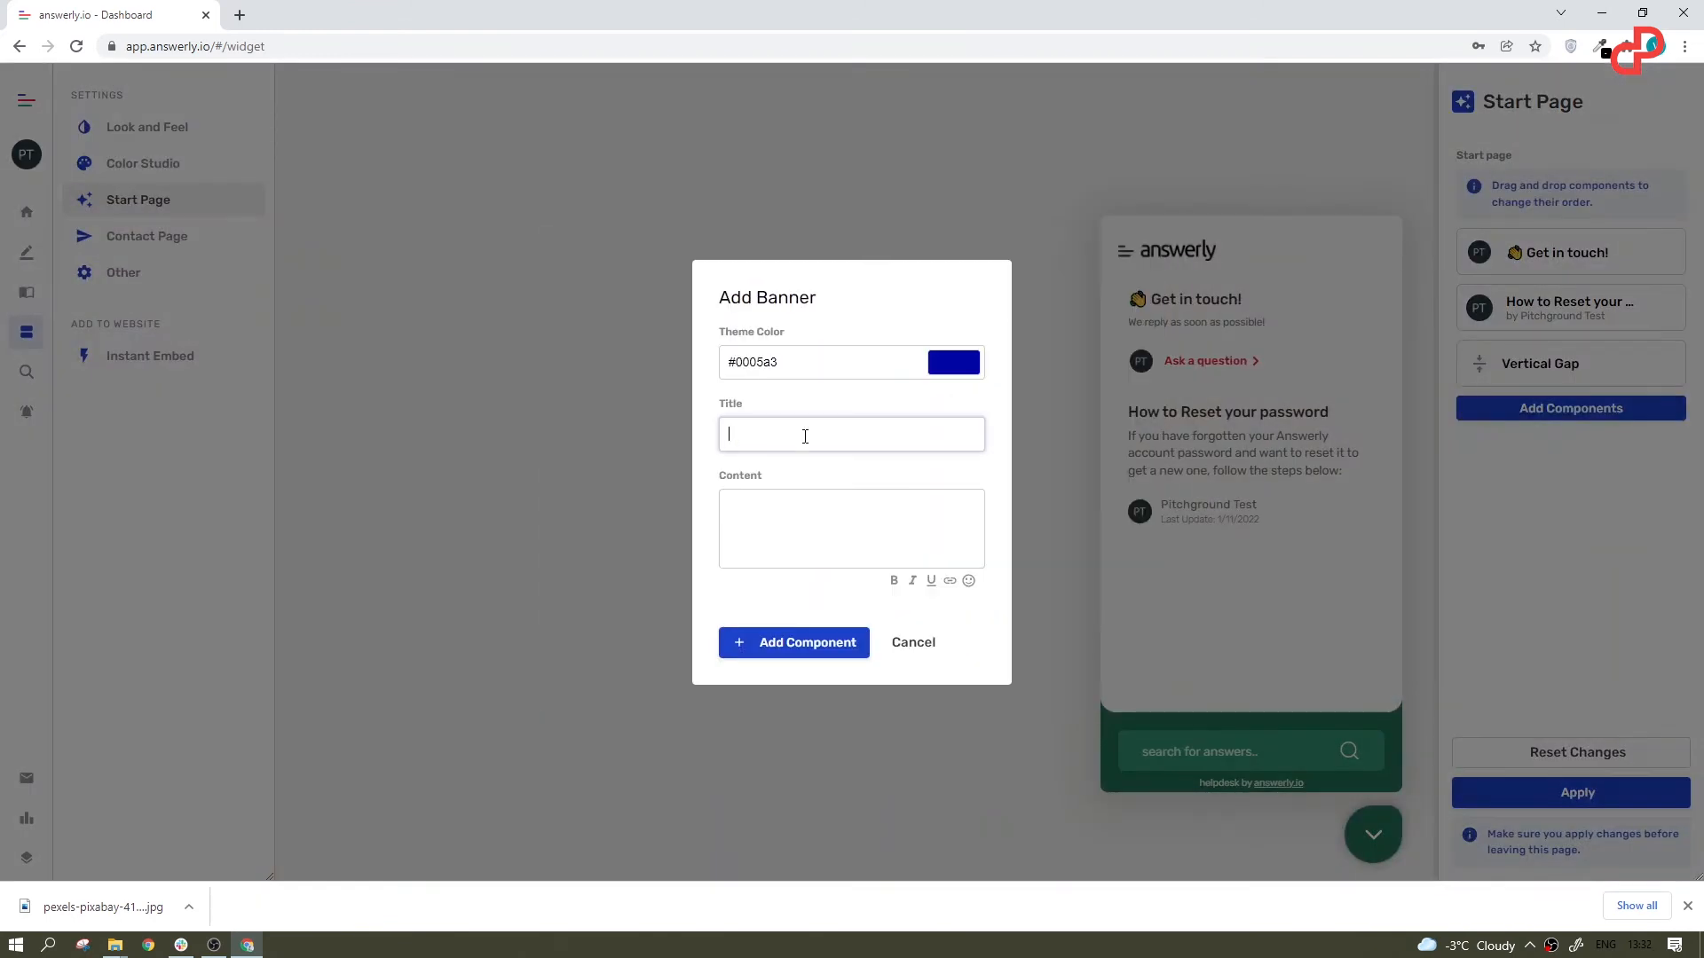
type("Sign Up Now!")
left_click(806, 520)
left_click(969, 582)
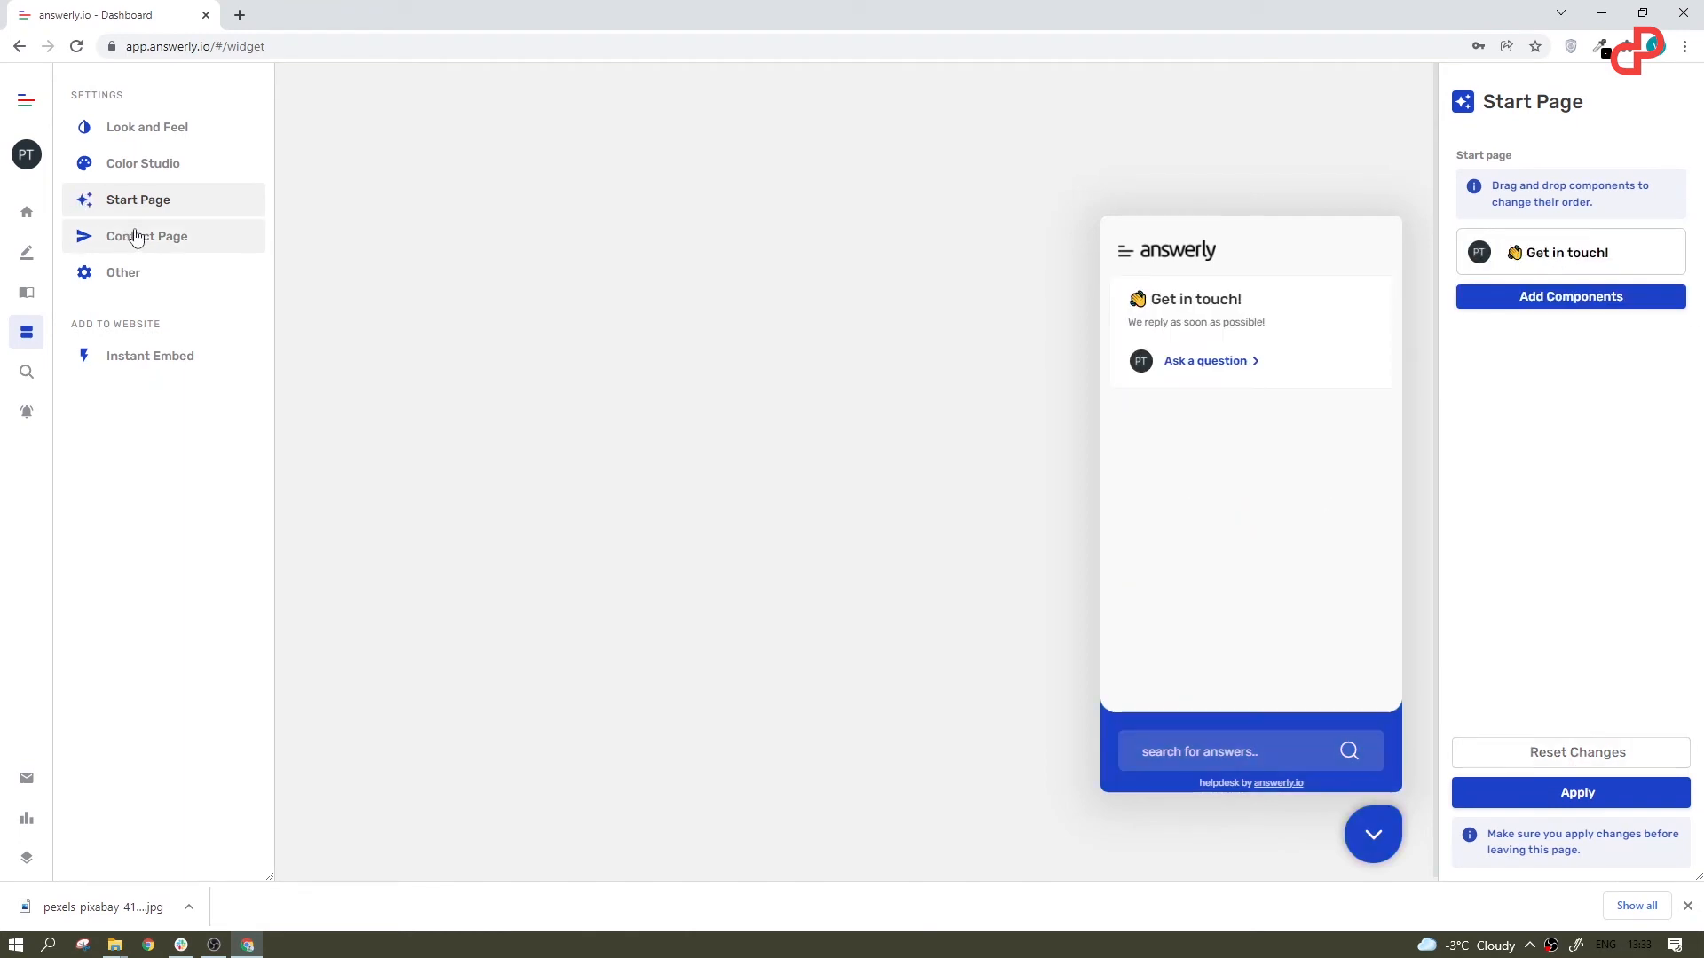
Step: View the helpdesk's contact page settings and test the search widget by searching for "custom doma"
left_click(137, 238)
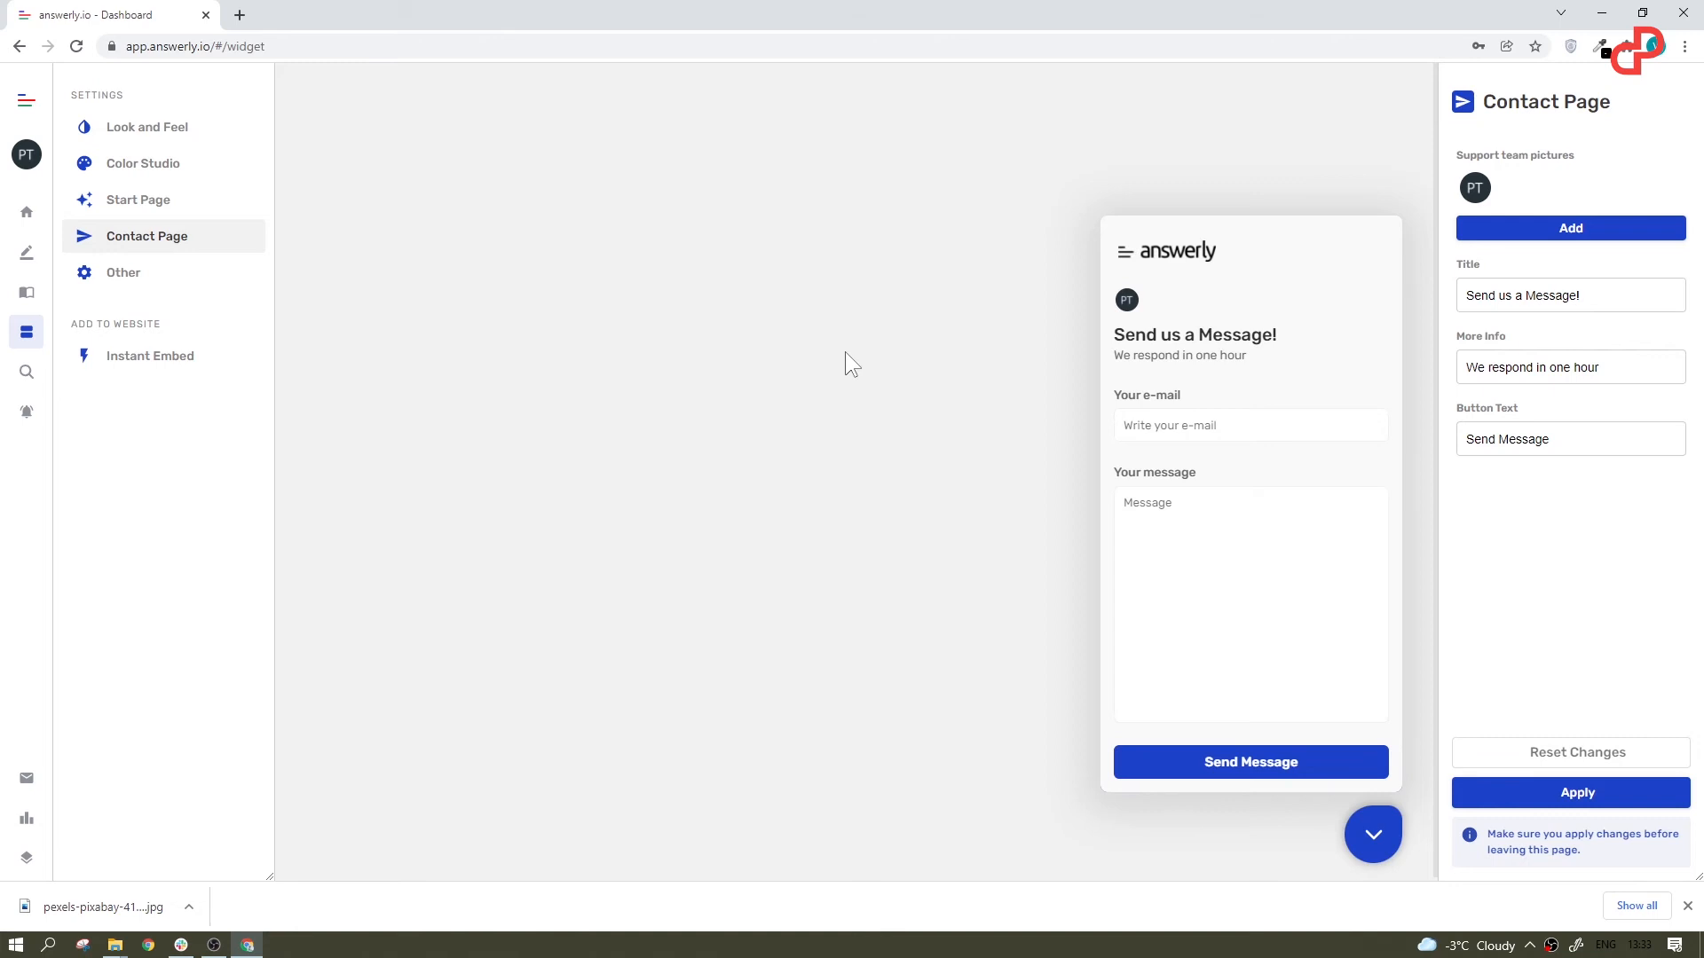
left_click(27, 376)
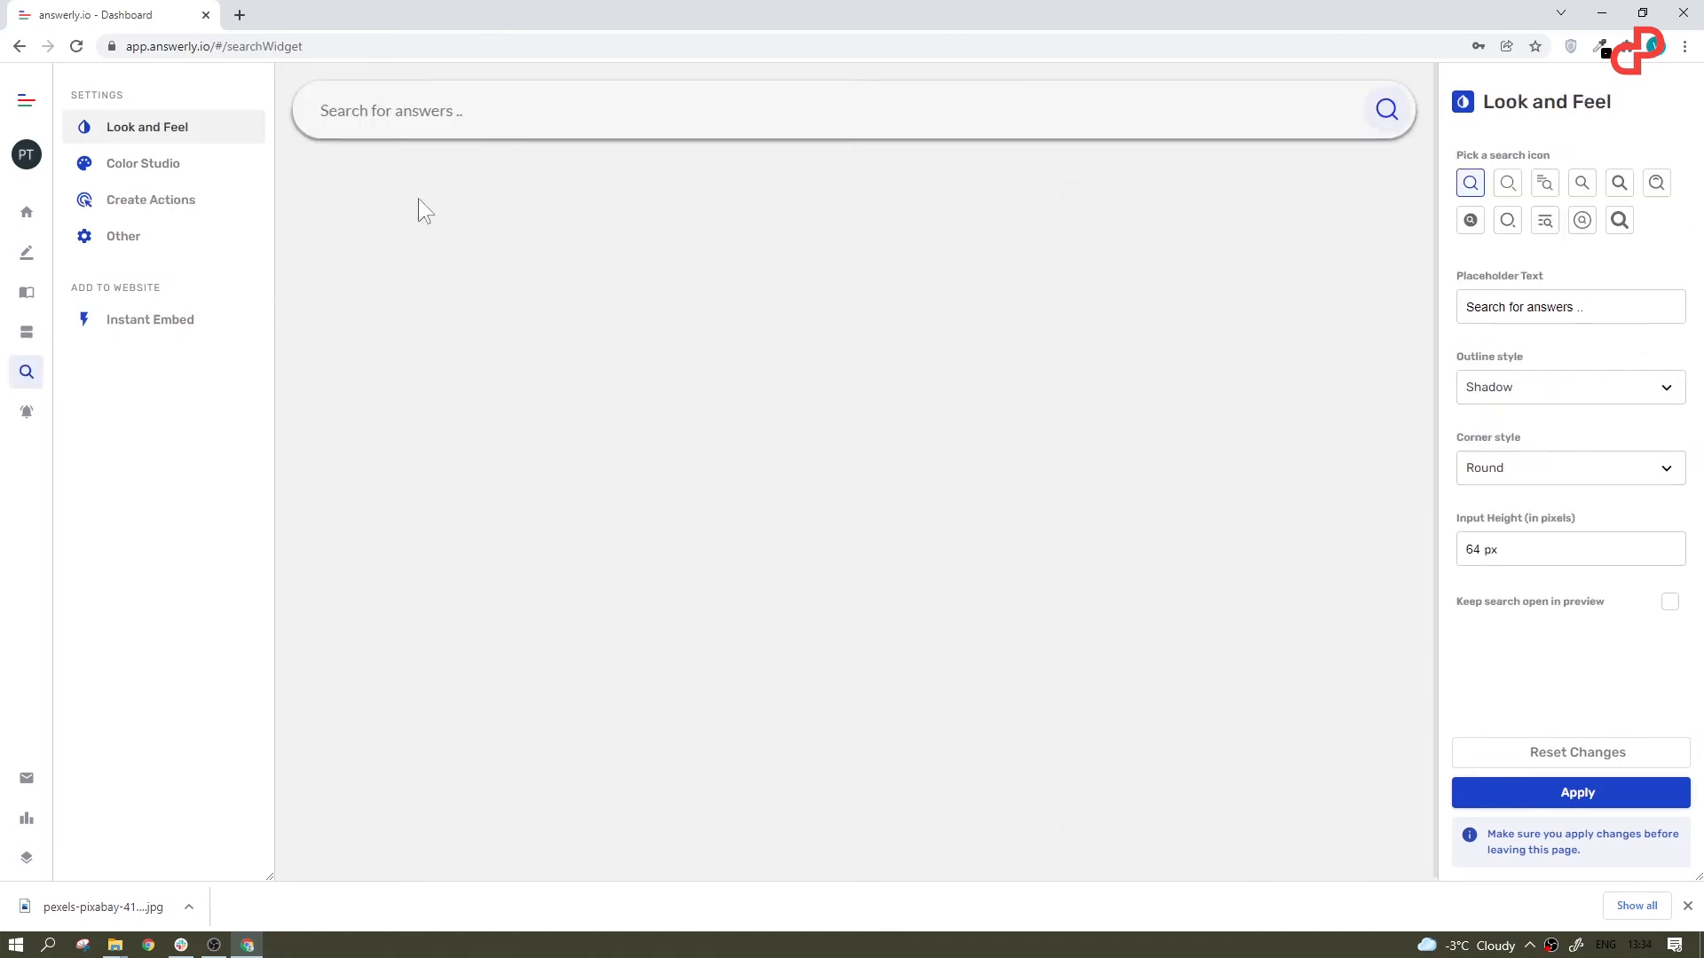
left_click(462, 112)
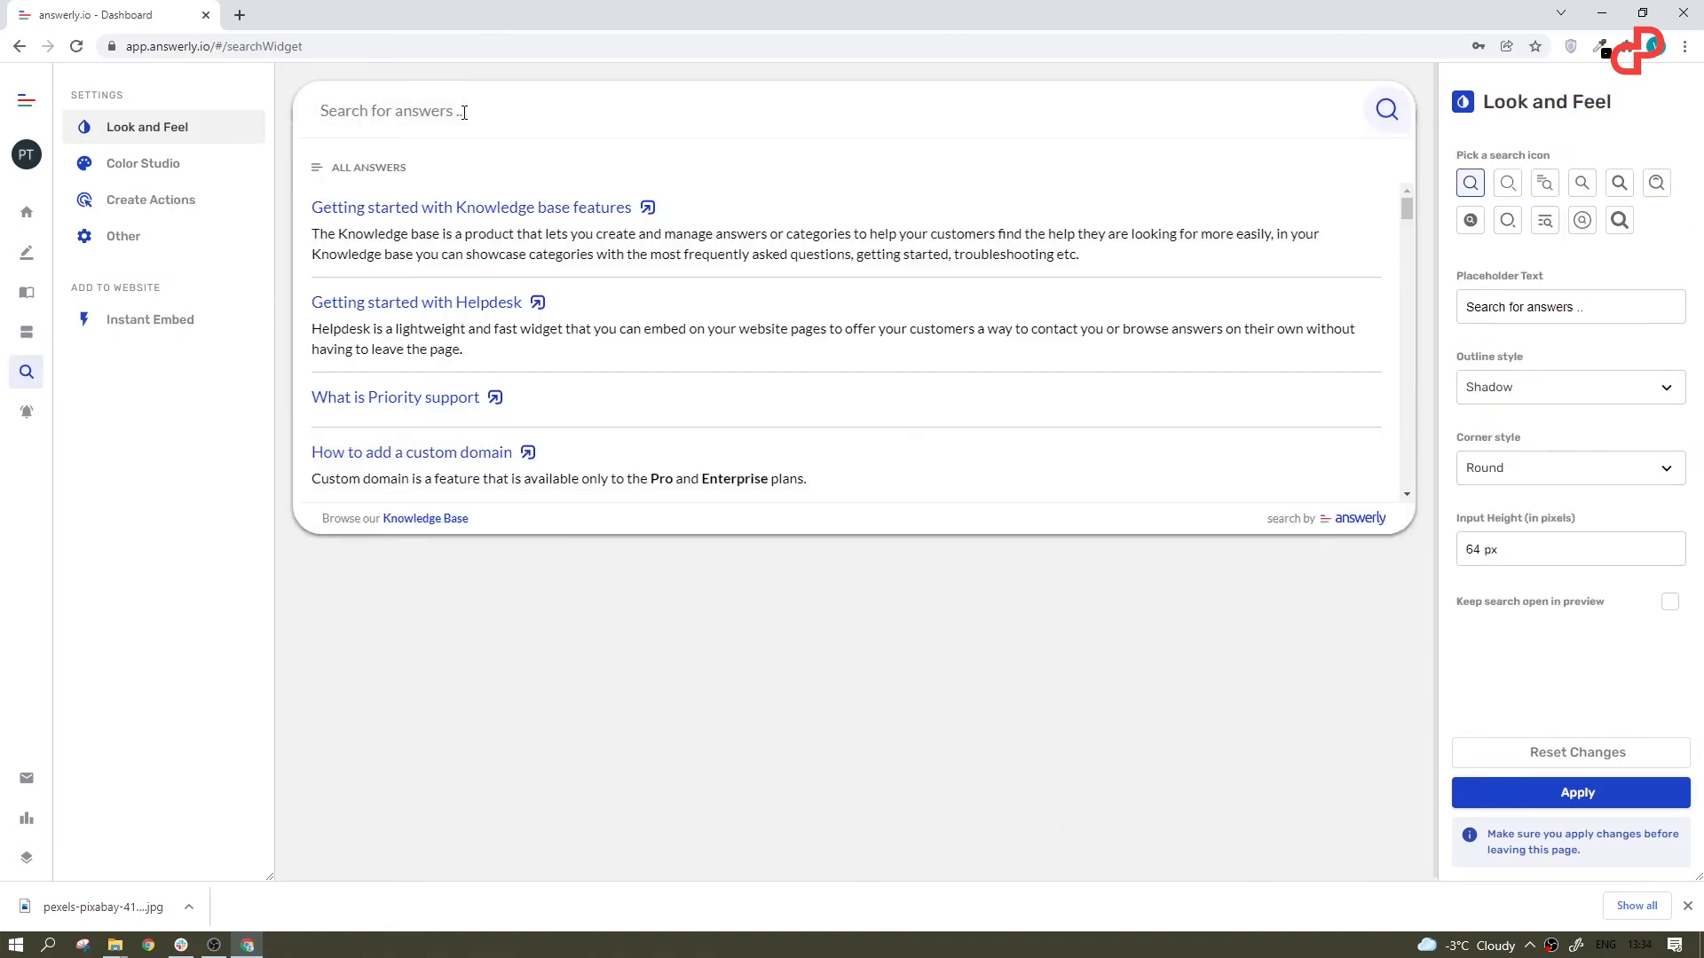
type("custom doma")
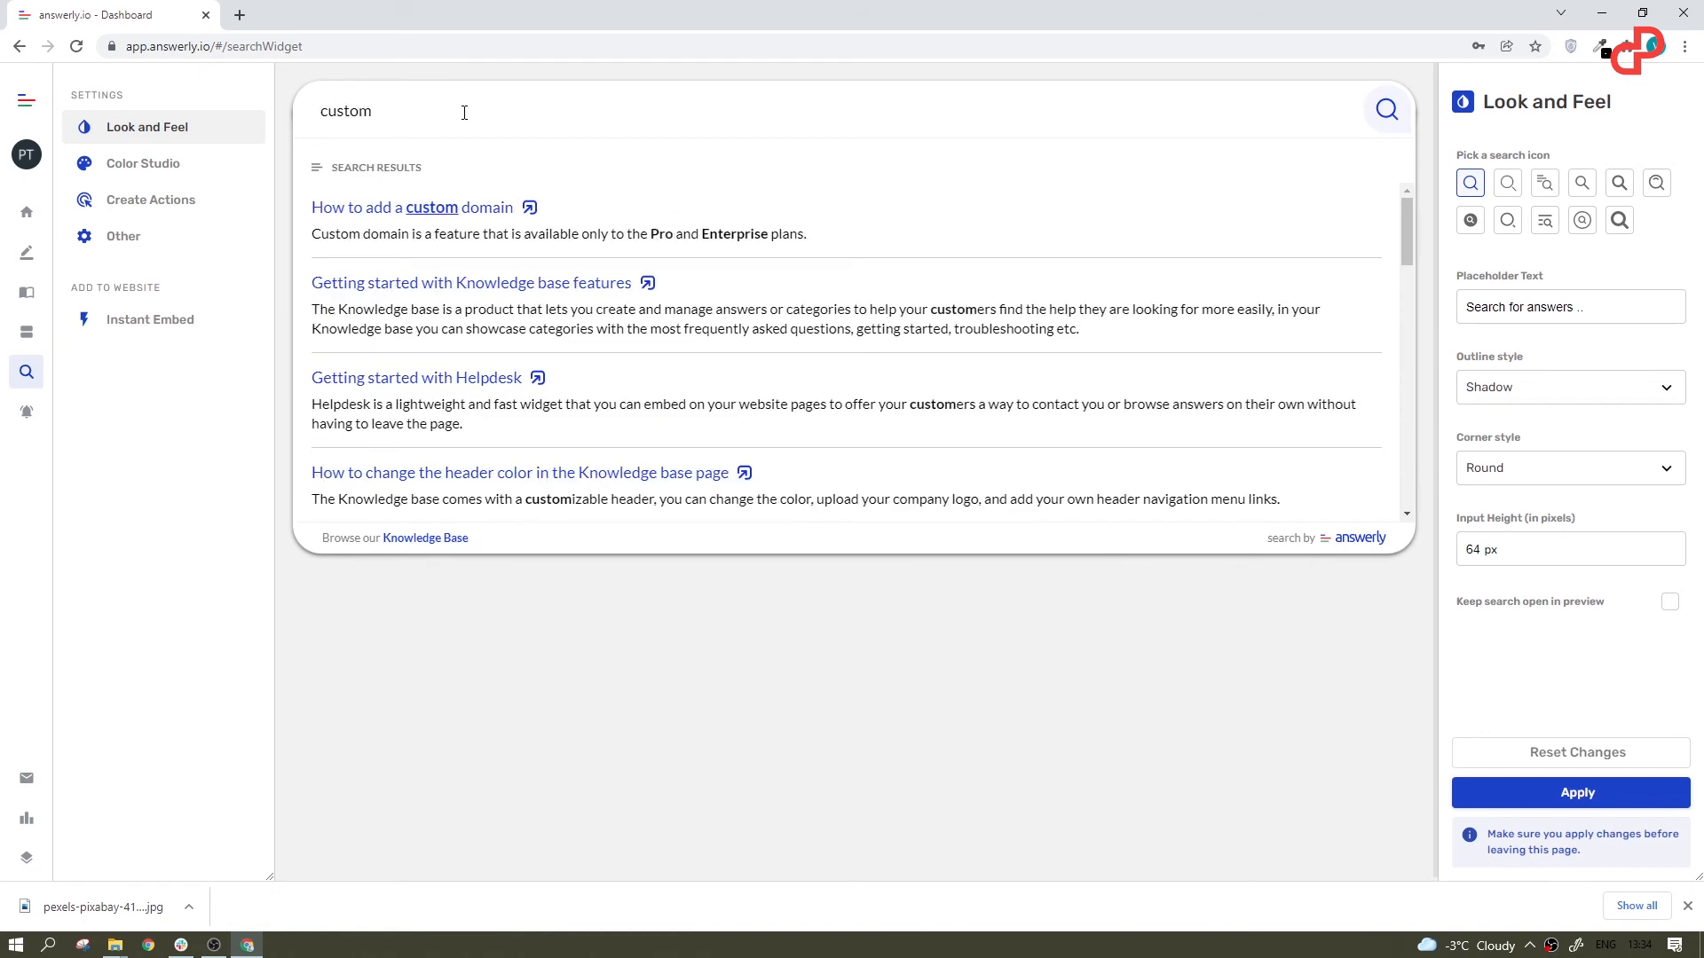
Step: Try different search icons, choosing the magnifier with text lines, and set the search widget's outline style to Shadow
left_click(1619, 222)
left_click(1509, 186)
left_click(1545, 192)
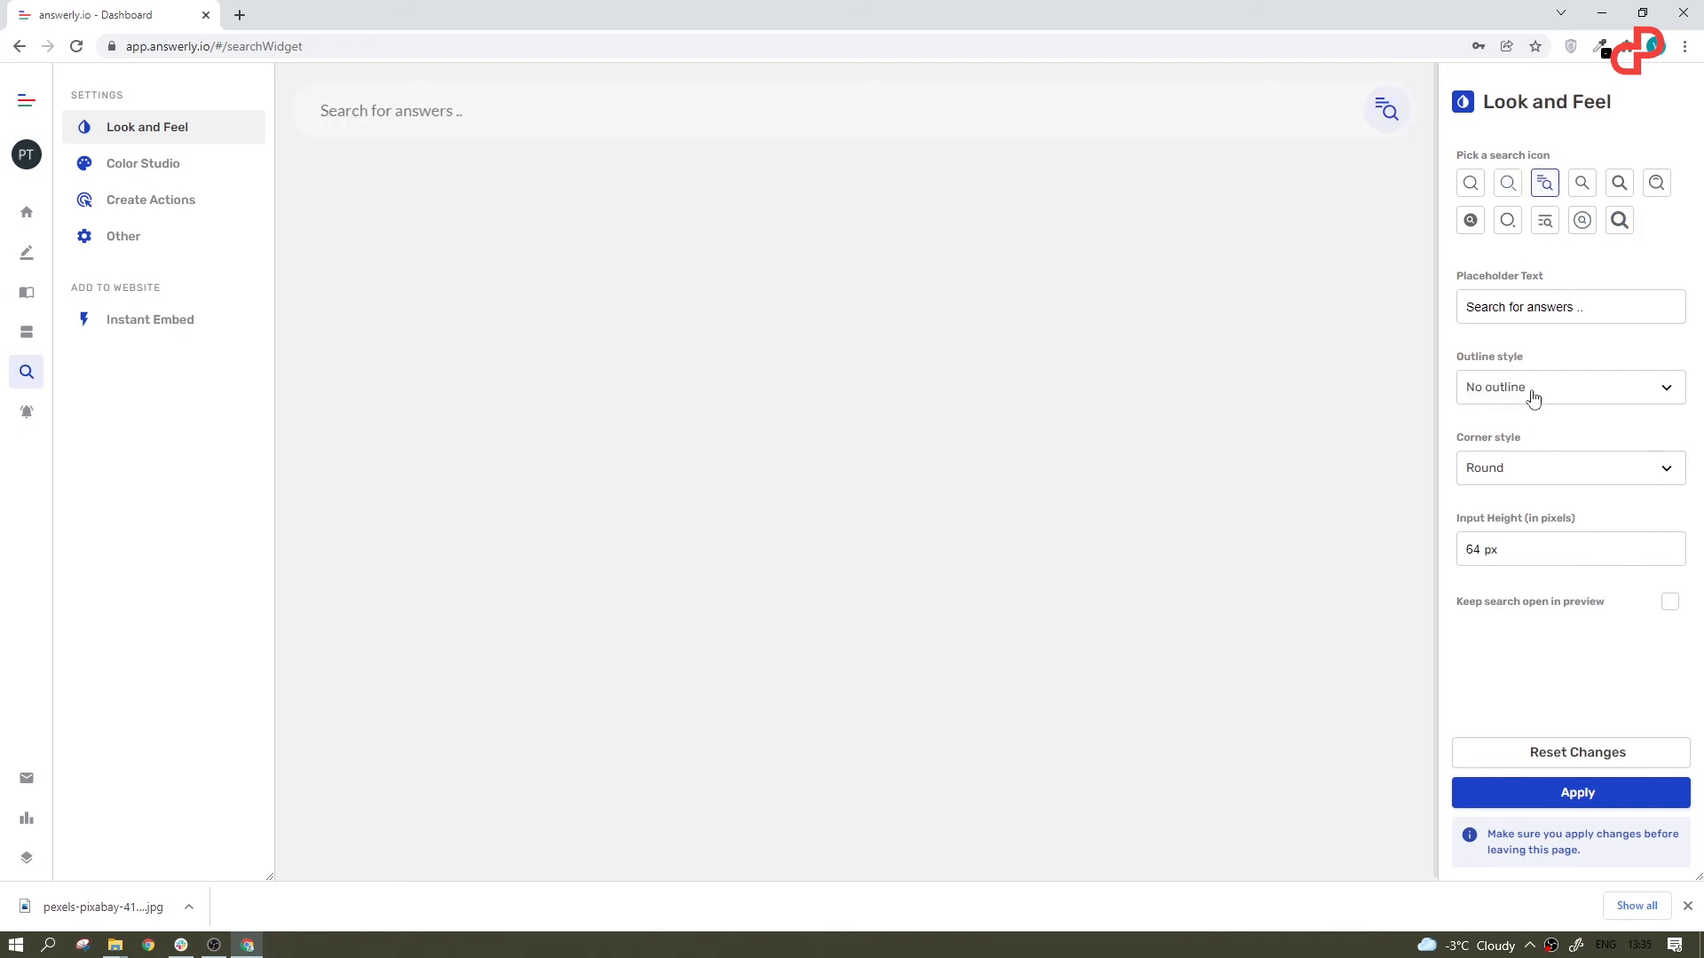
left_click(1536, 391)
left_click(1506, 442)
Step: Try the Sharp corner style on the search widget, return it to Round, and set the input height to 100 px
left_click(1516, 473)
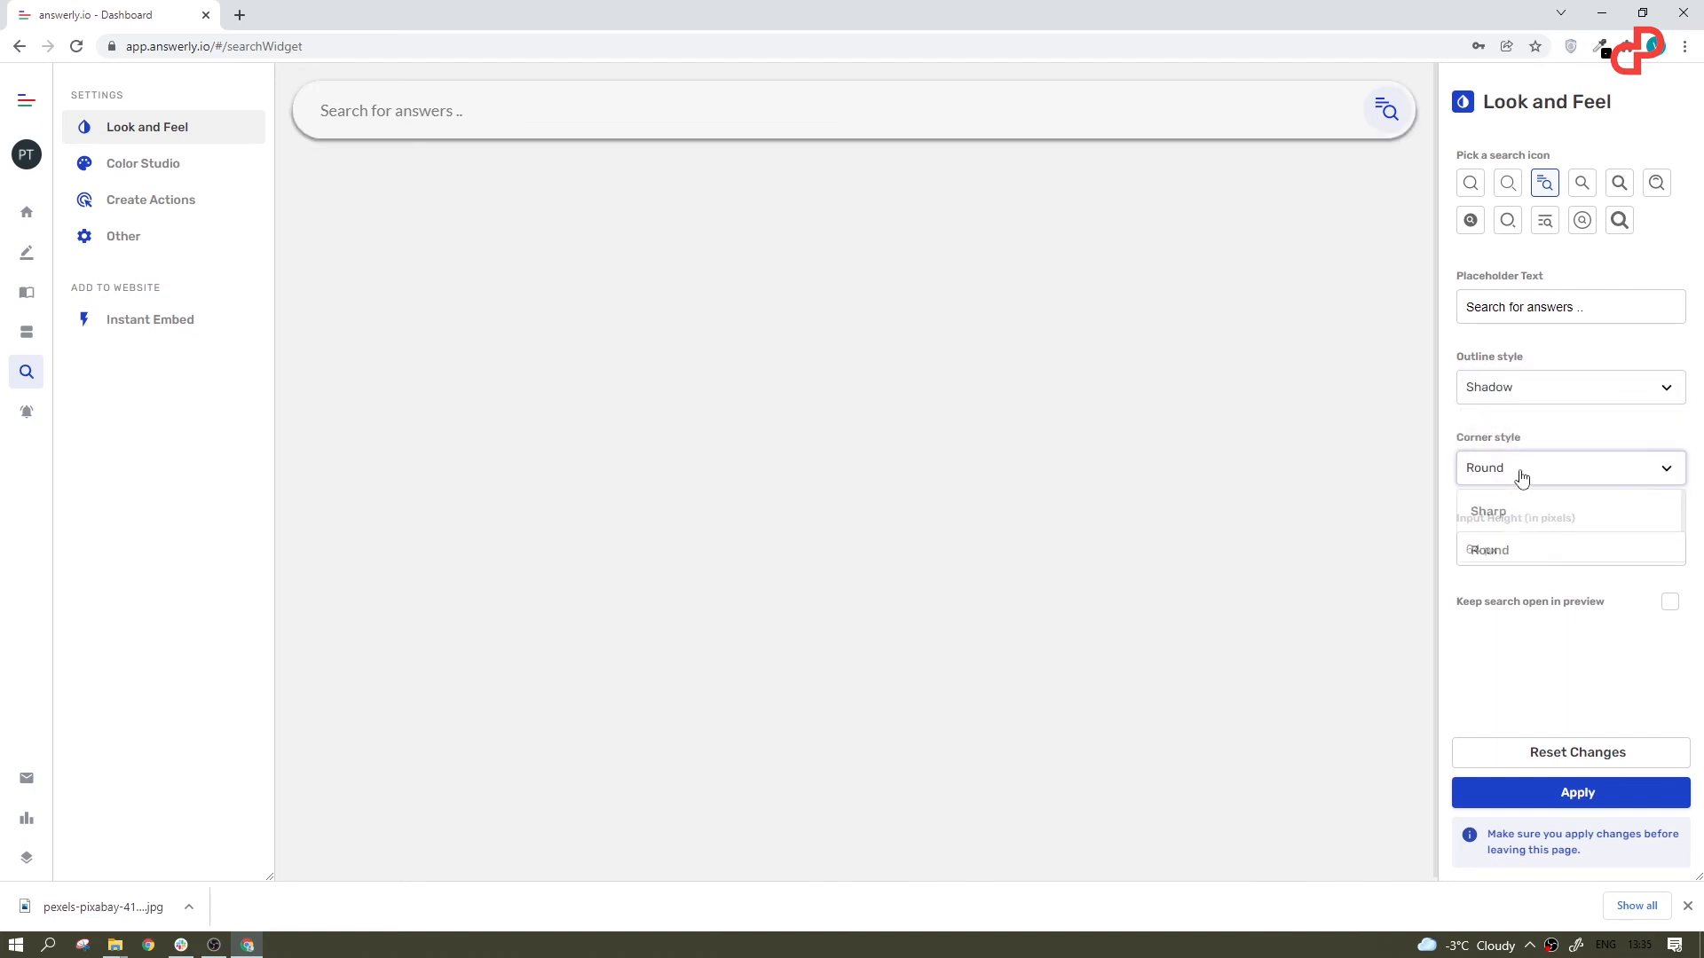
left_click(1509, 513)
left_click(1528, 479)
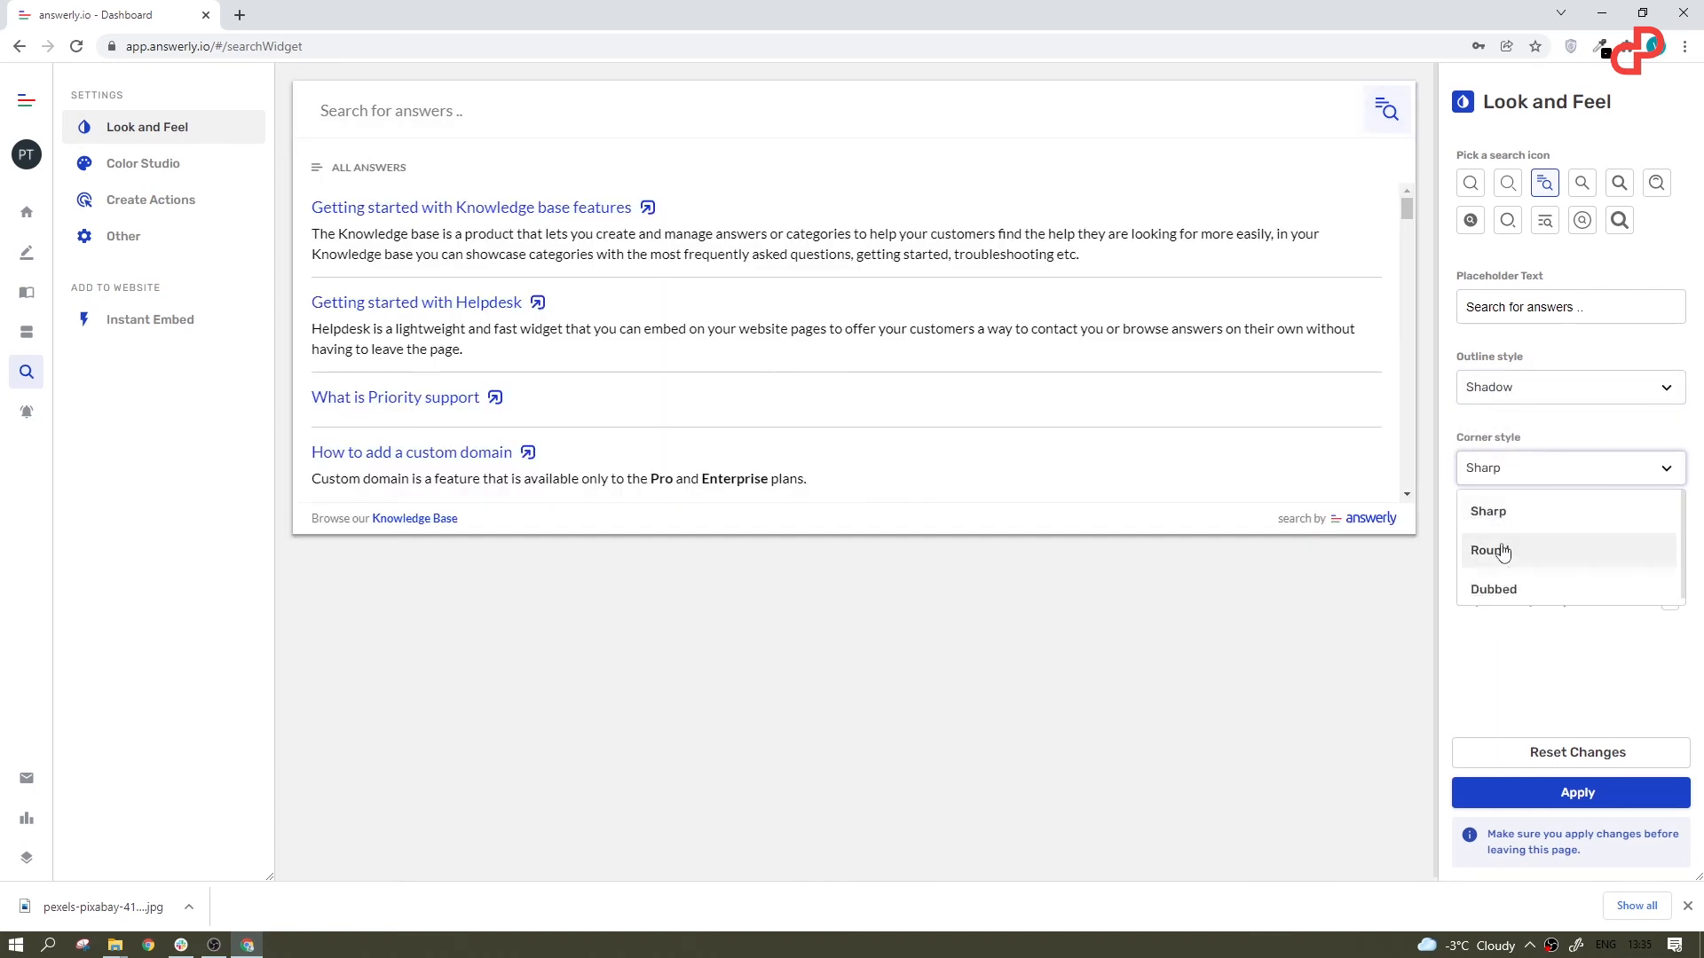
left_click(1506, 546)
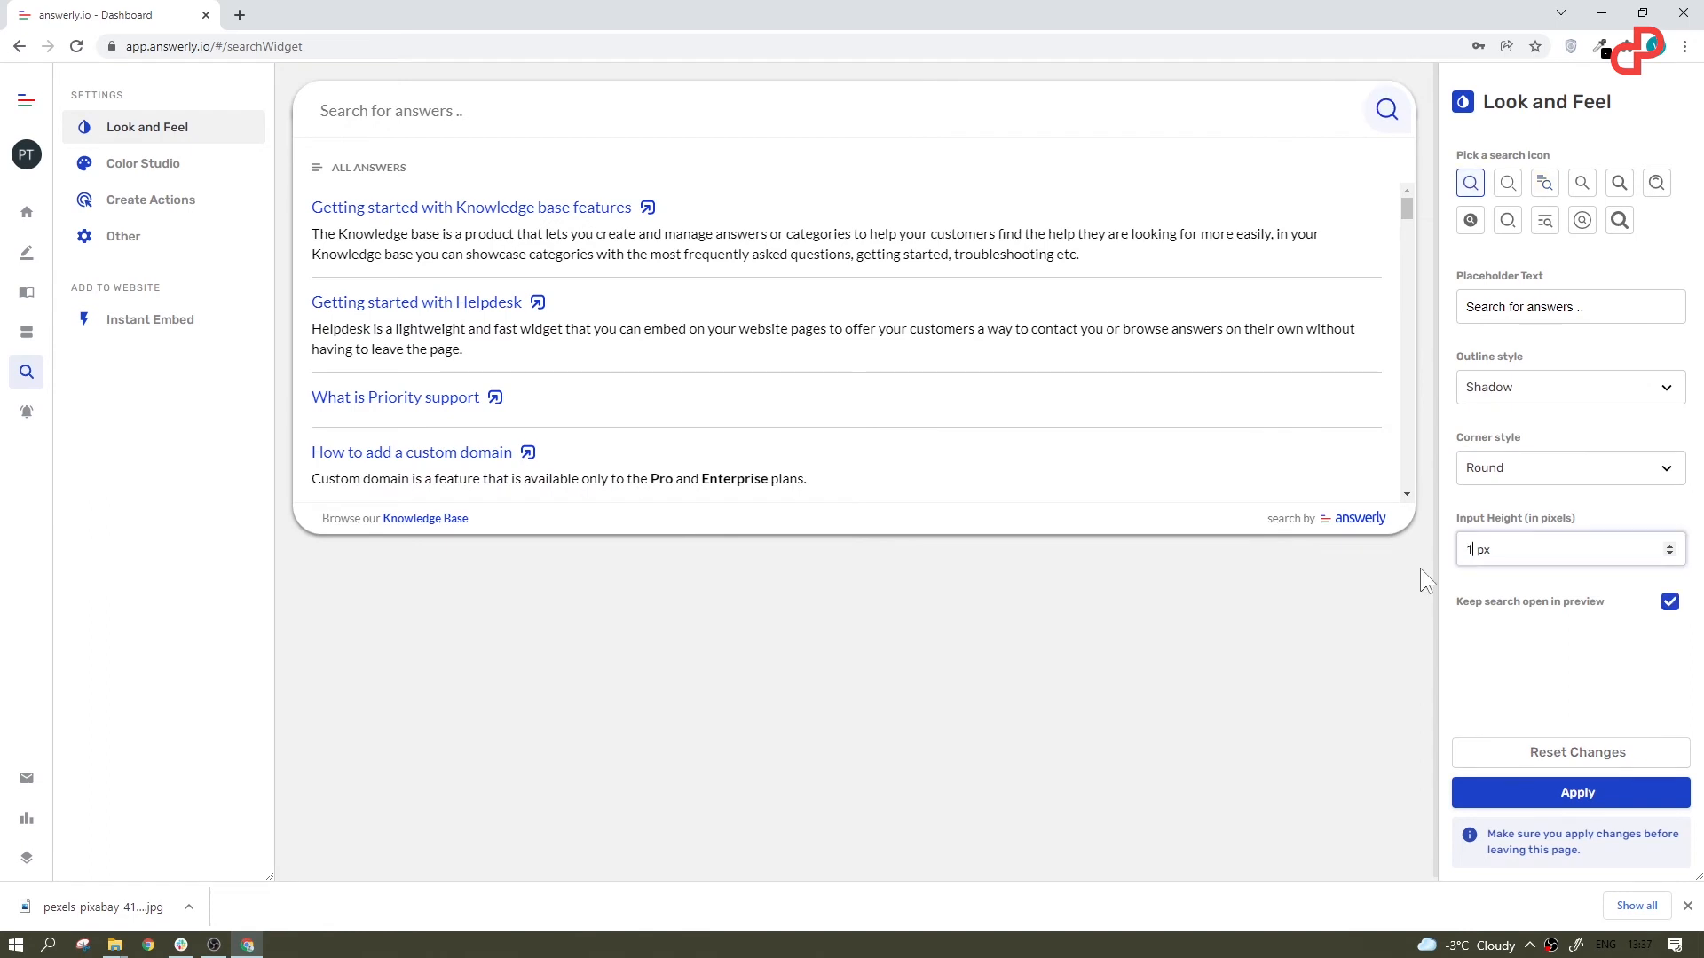
type("20")
left_click(1393, 641)
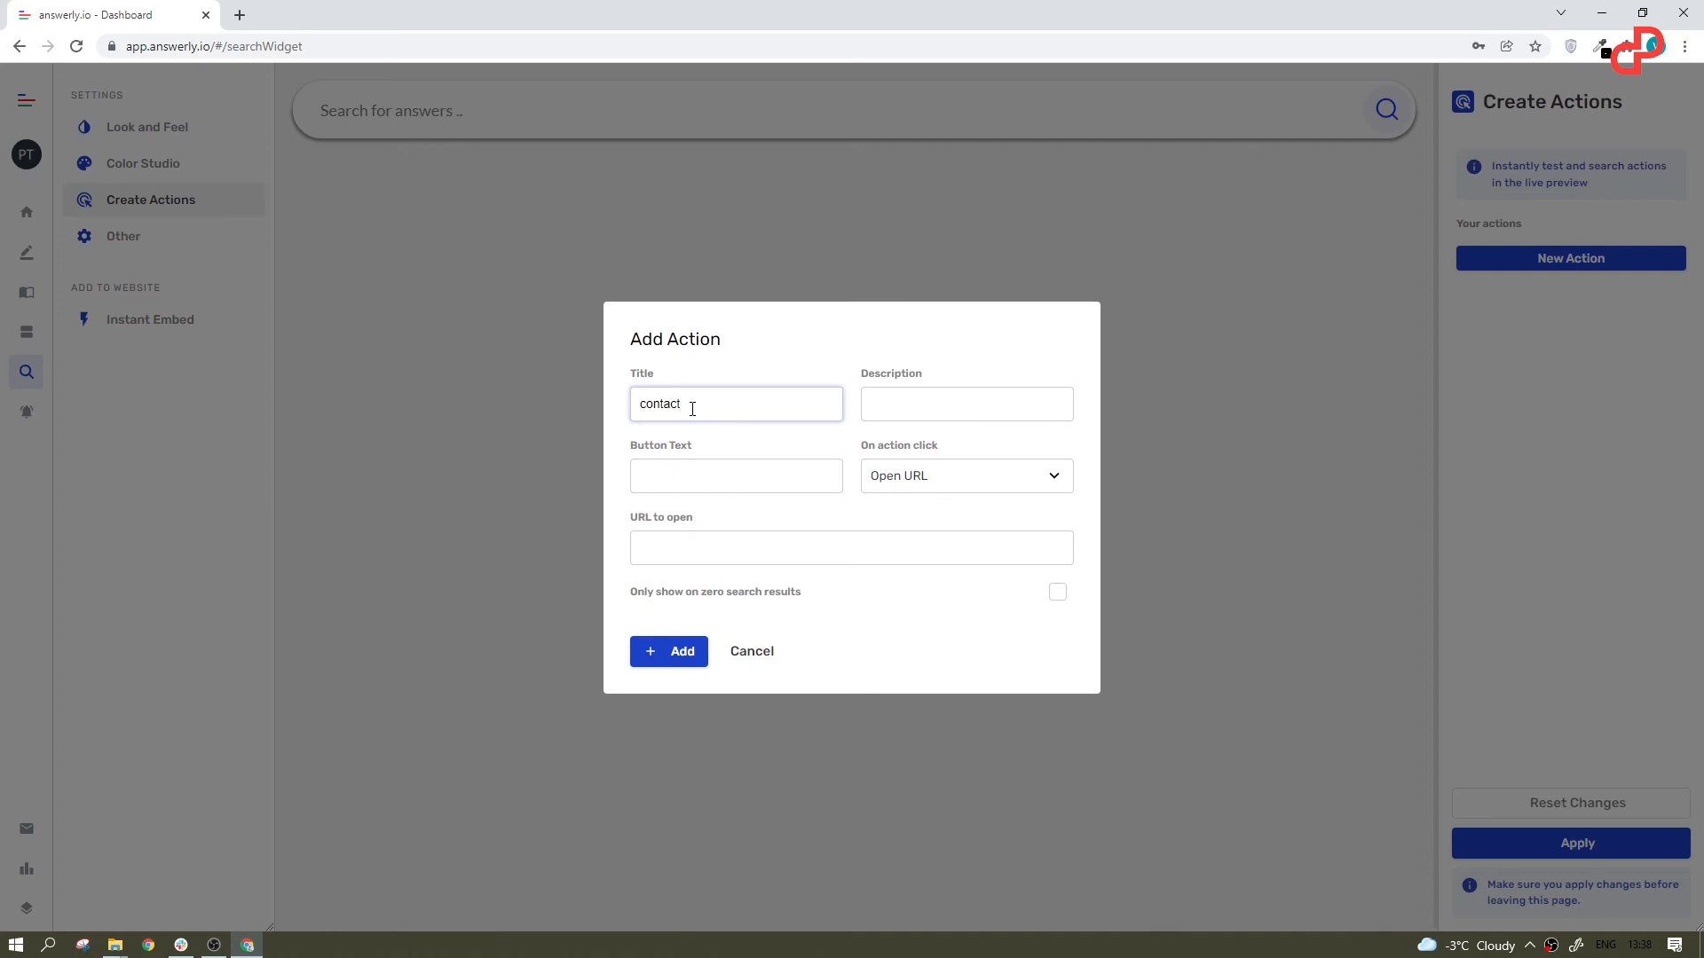
Step: Create a "contact us" search action with the description "click the button below to send us a message" and the button text "send message"
type("us")
left_click(692, 476)
type("send message")
left_click(932, 406)
type("click the button below to se")
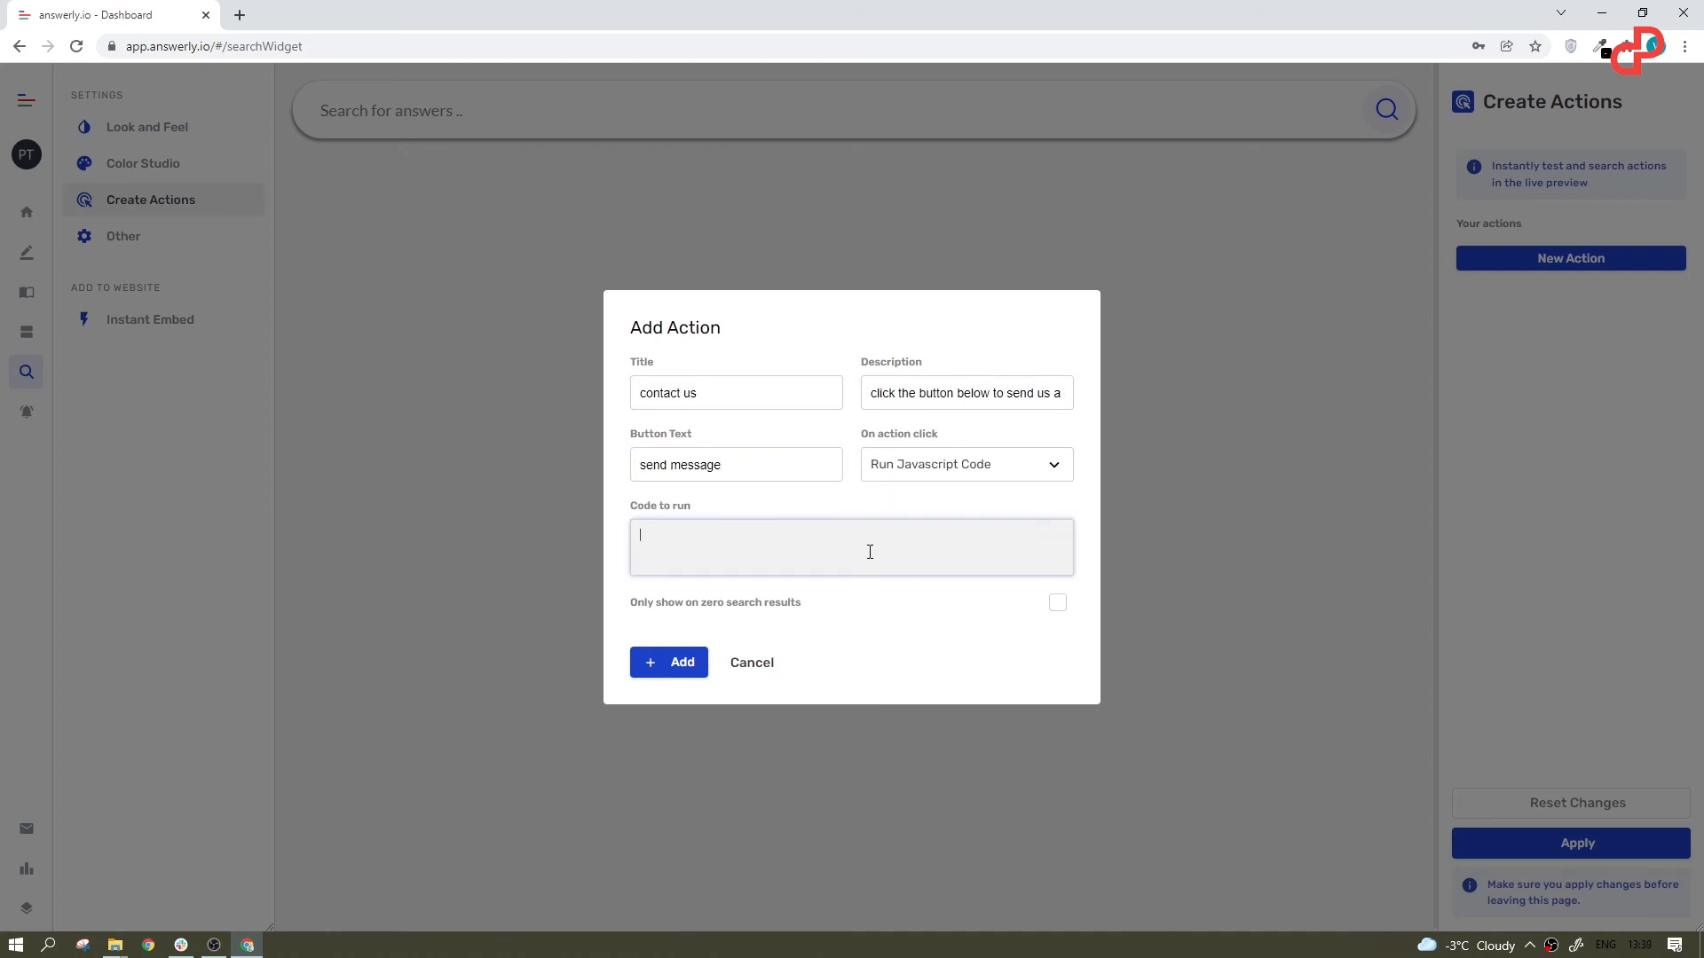
type("contact")
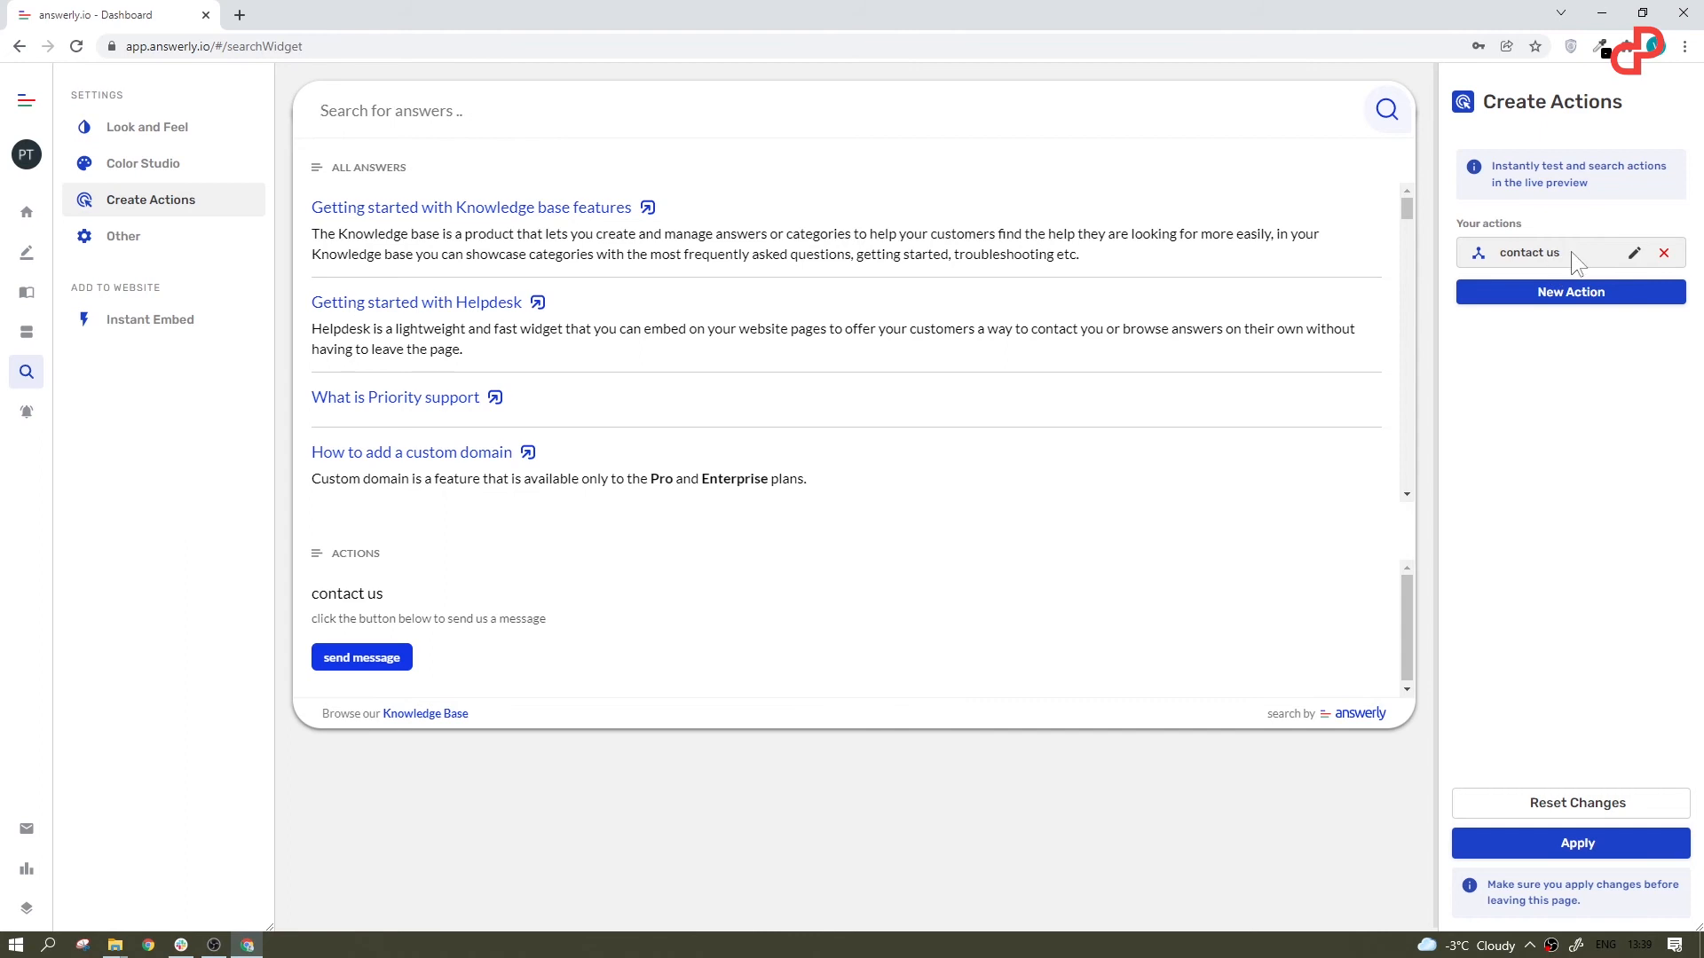
Step: Limit the "contact us" action to zero search results and test it by searching the widget preview for "blaj"
left_click(1635, 255)
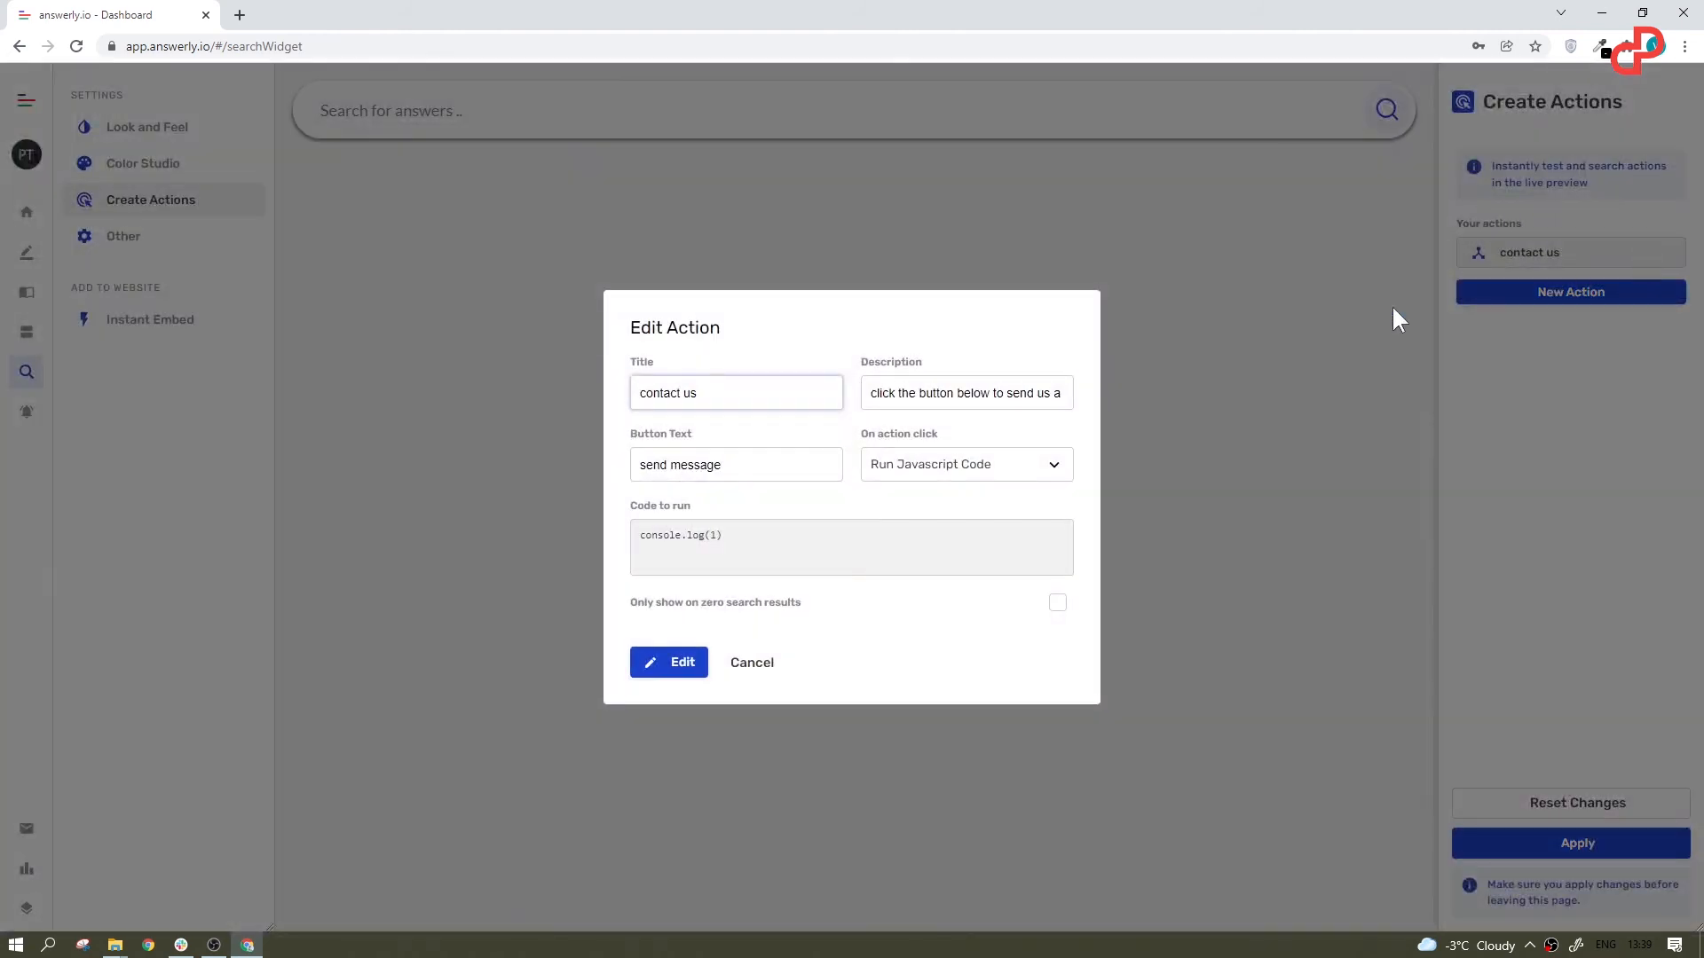
left_click(1057, 603)
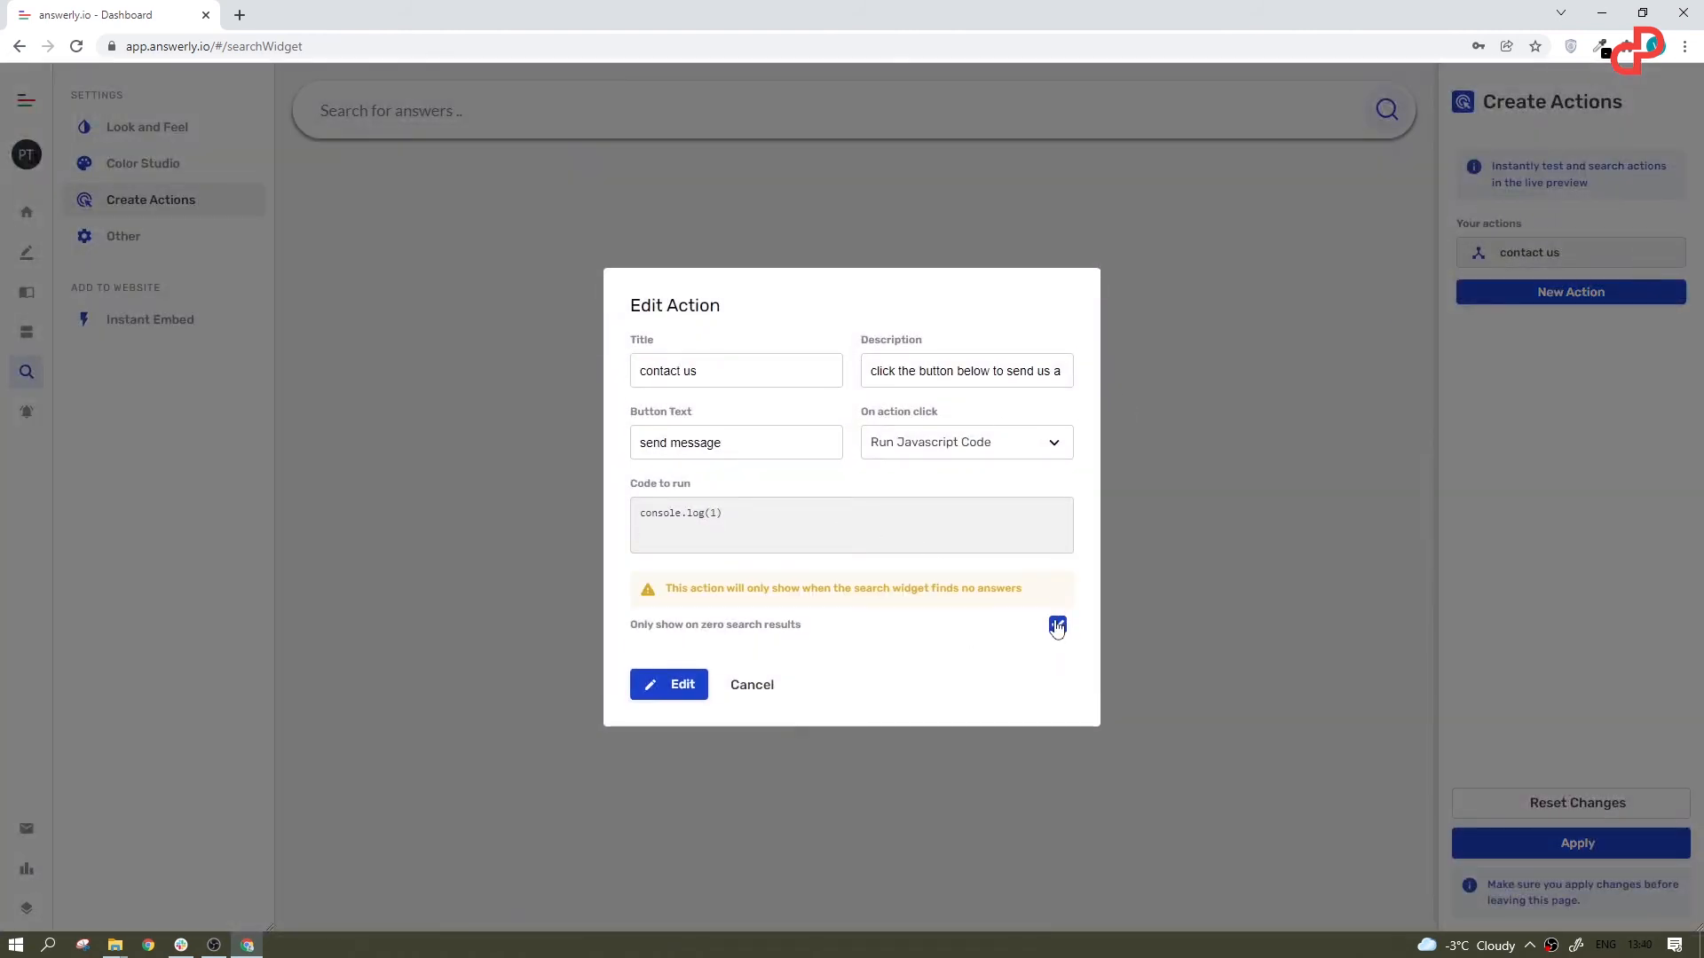
left_click(674, 684)
left_click(454, 109)
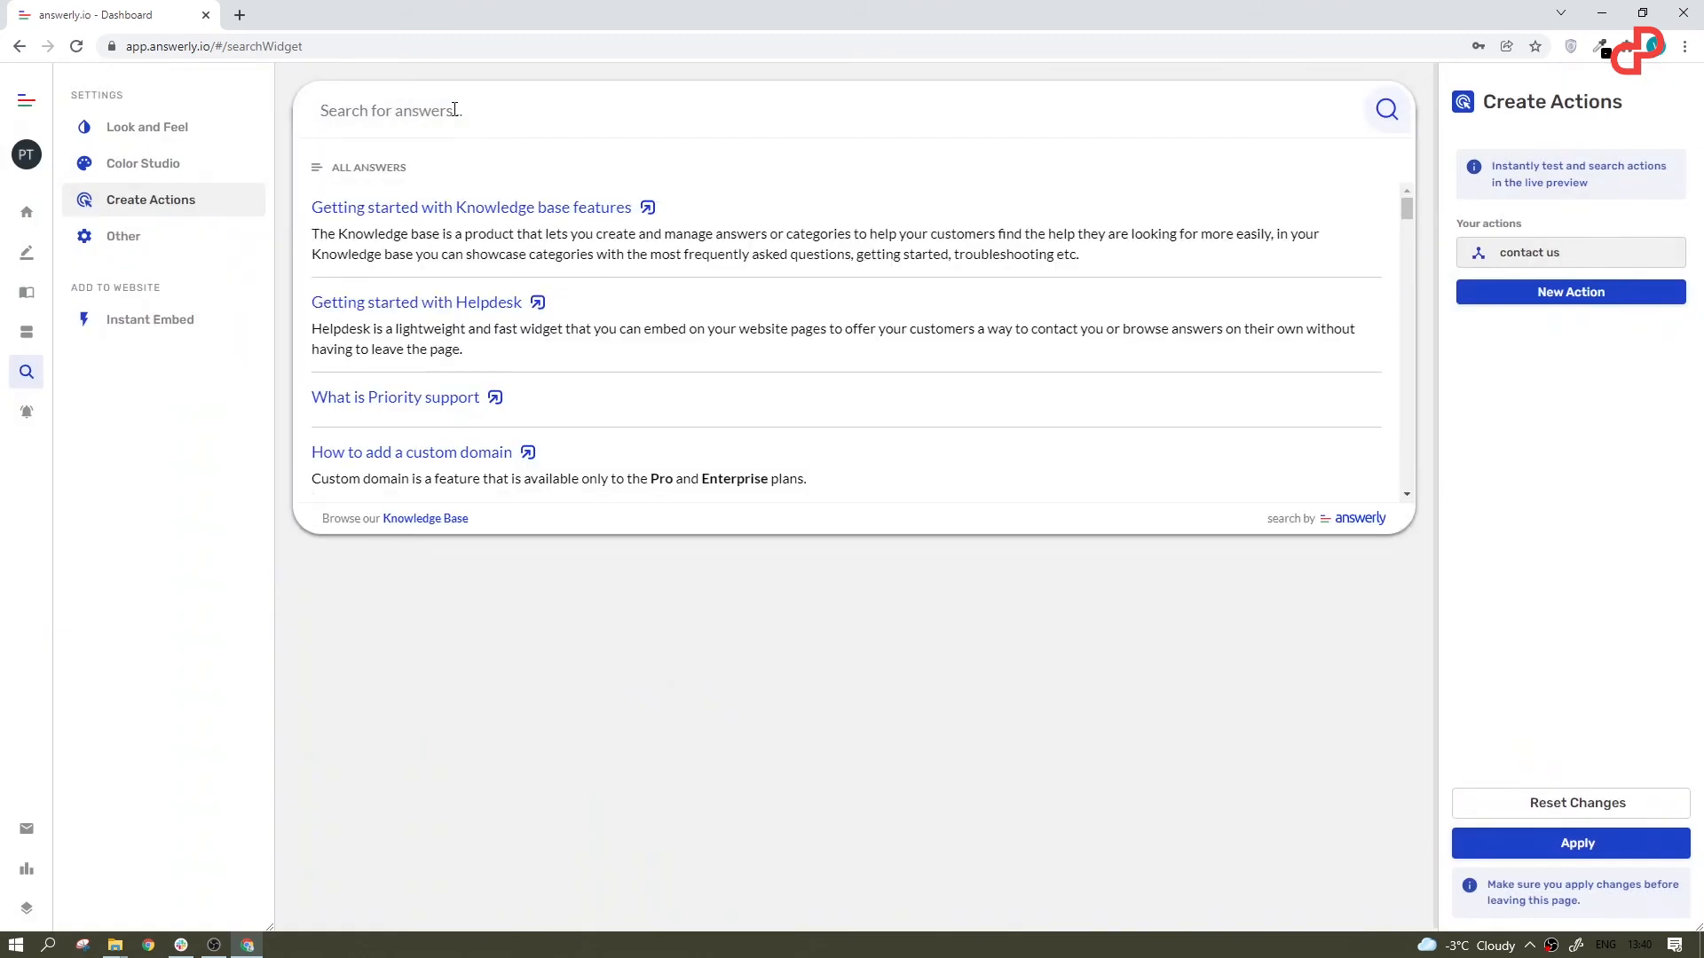
type("blaj")
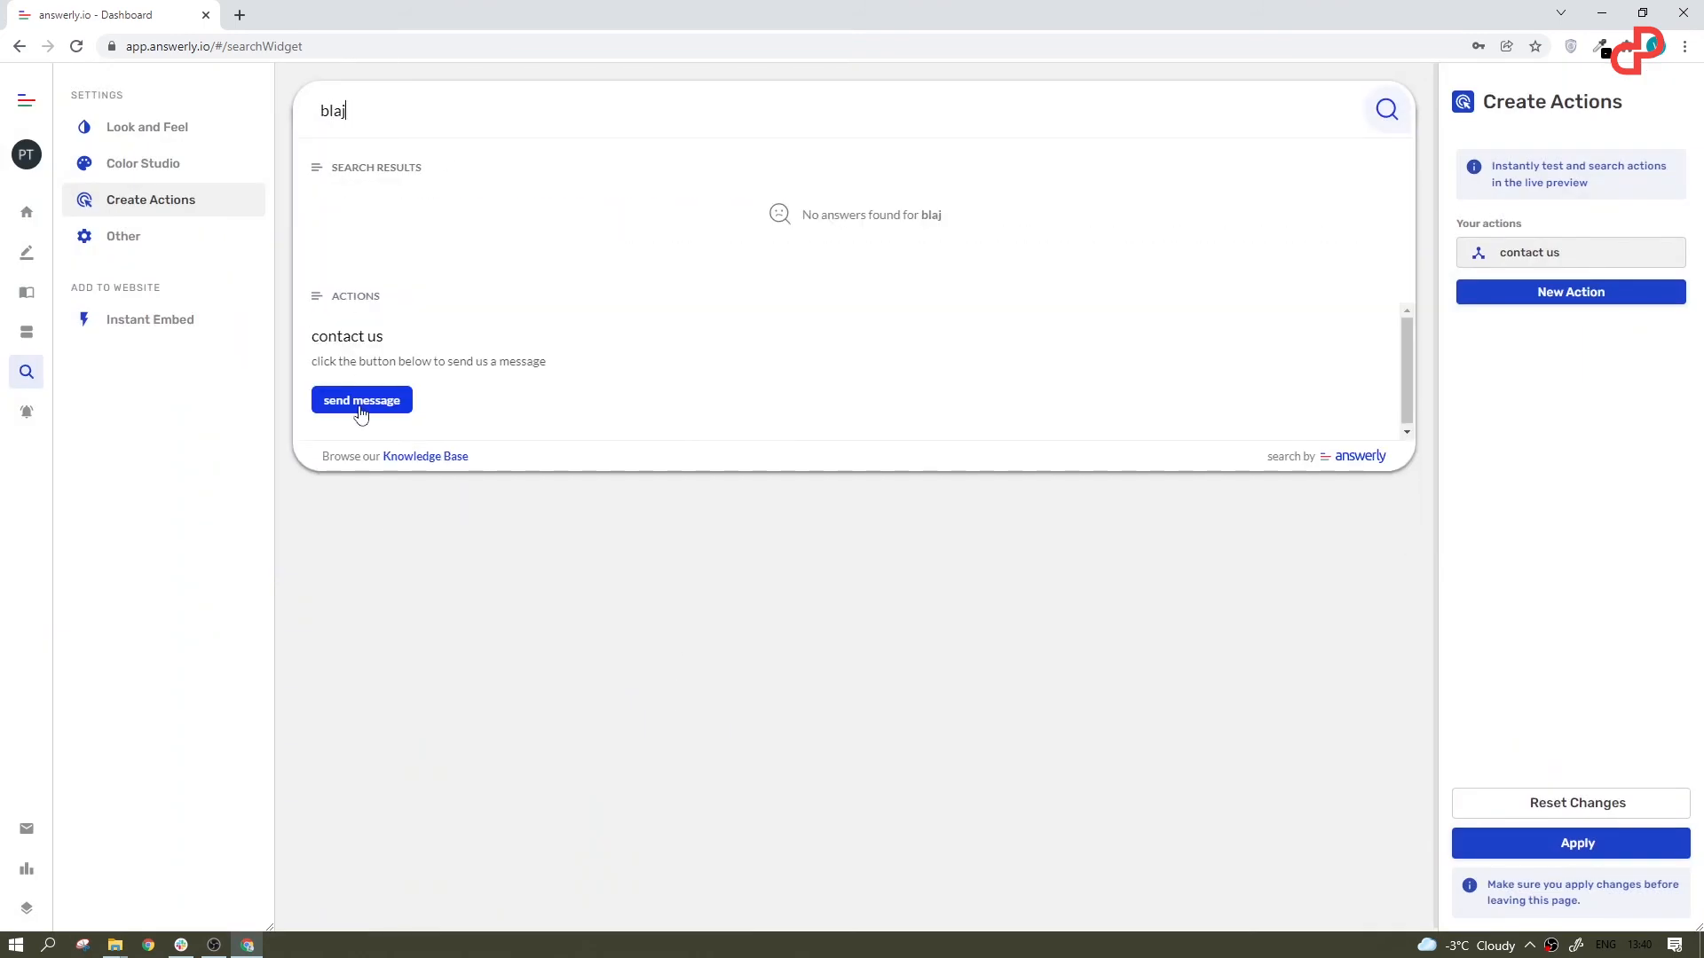
Step: Open the Notify settings, try the Bottom page position for the example notification and return it to Top
left_click(27, 411)
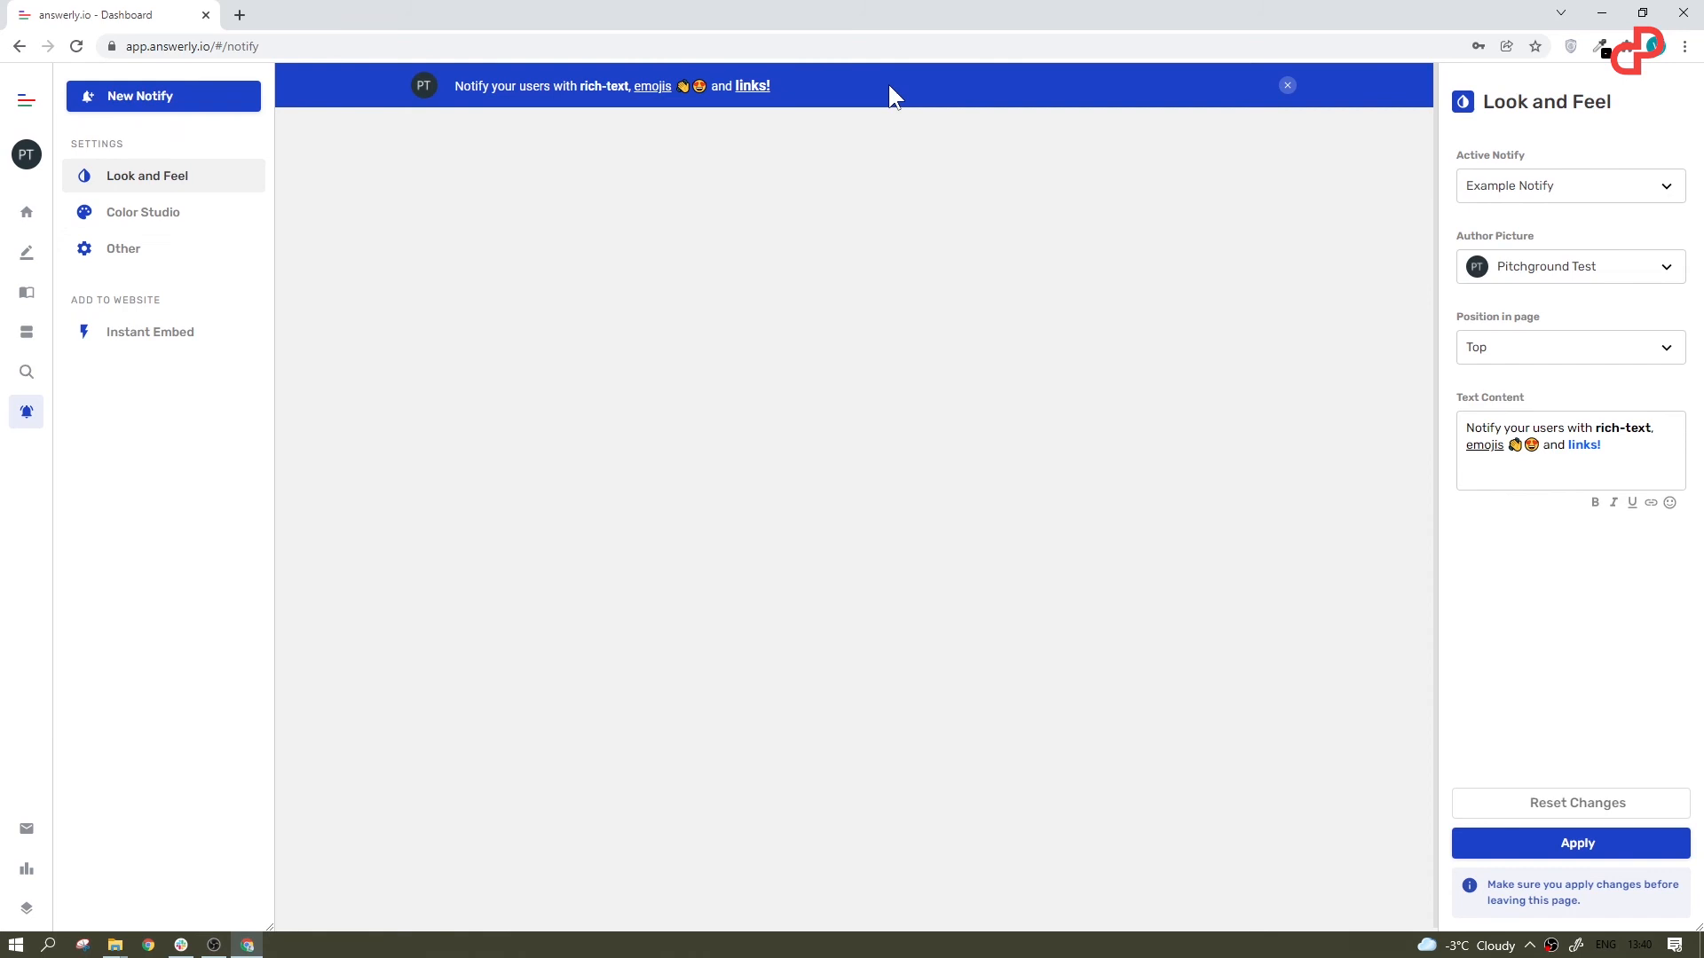
left_click(1599, 193)
left_click(1579, 183)
left_click(1550, 349)
left_click(1529, 429)
left_click(1527, 355)
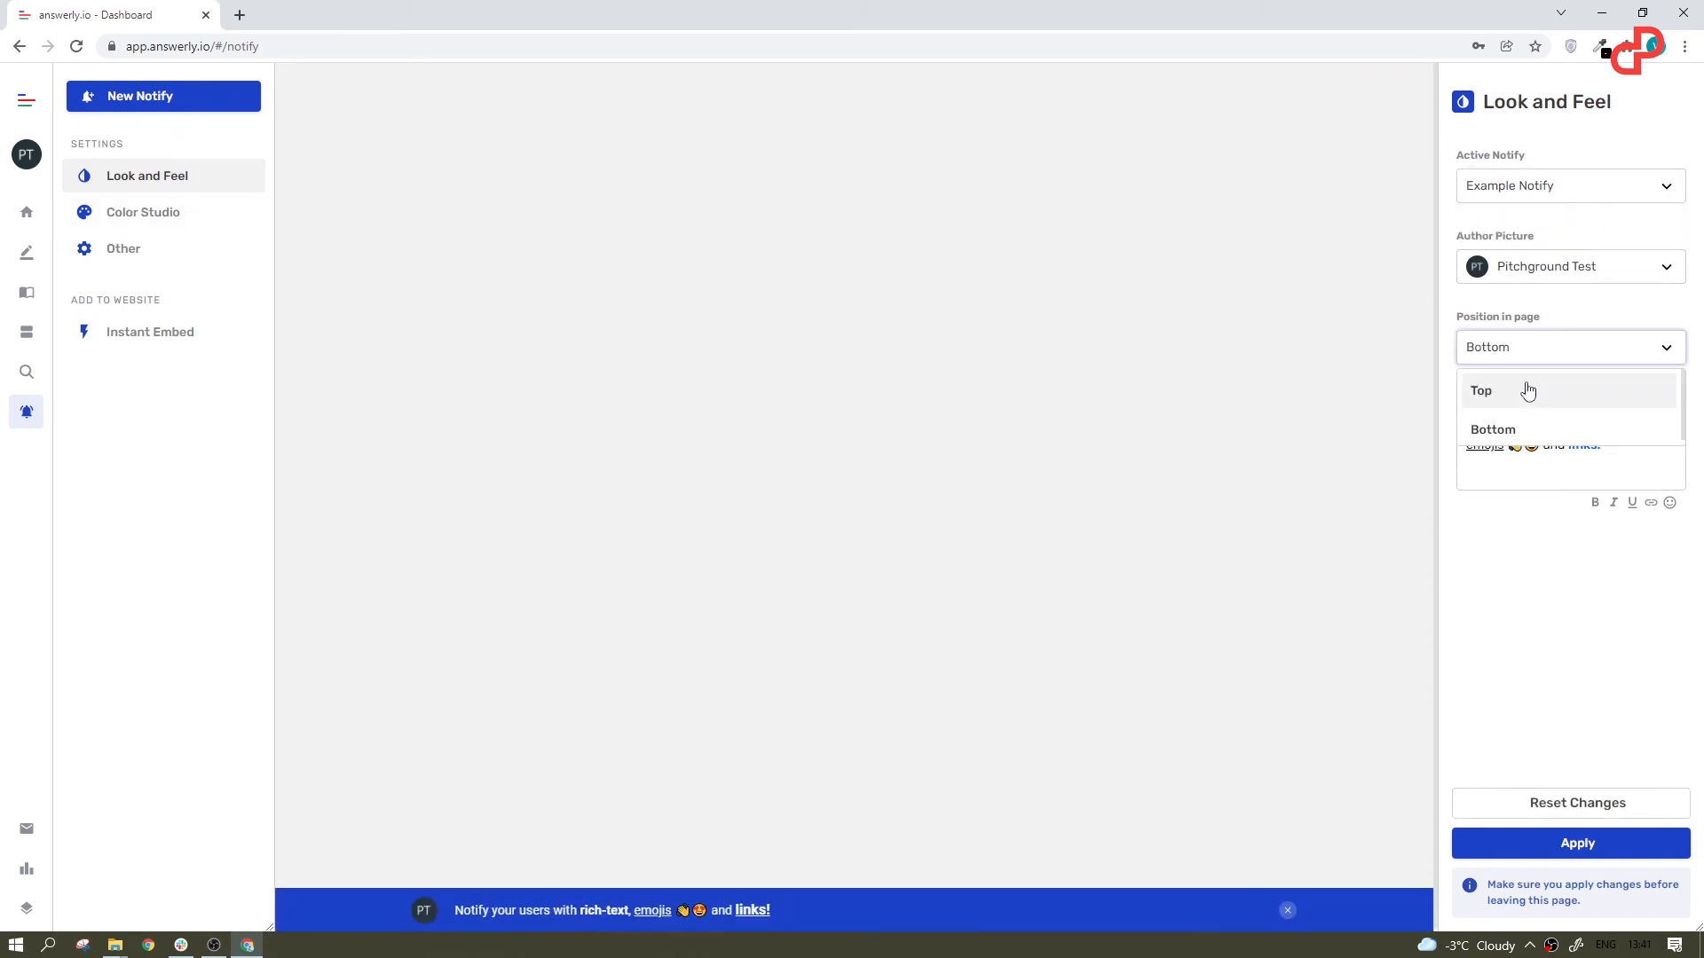
left_click(1526, 389)
Step: Try palette suggestions on the notification bar, including yellow with black and grey, view its other settings and reset the changes
left_click(118, 217)
left_click(1563, 246)
left_click(1553, 275)
left_click_drag(1683, 200, 1672, 282)
left_click(1628, 242)
left_click(1615, 212)
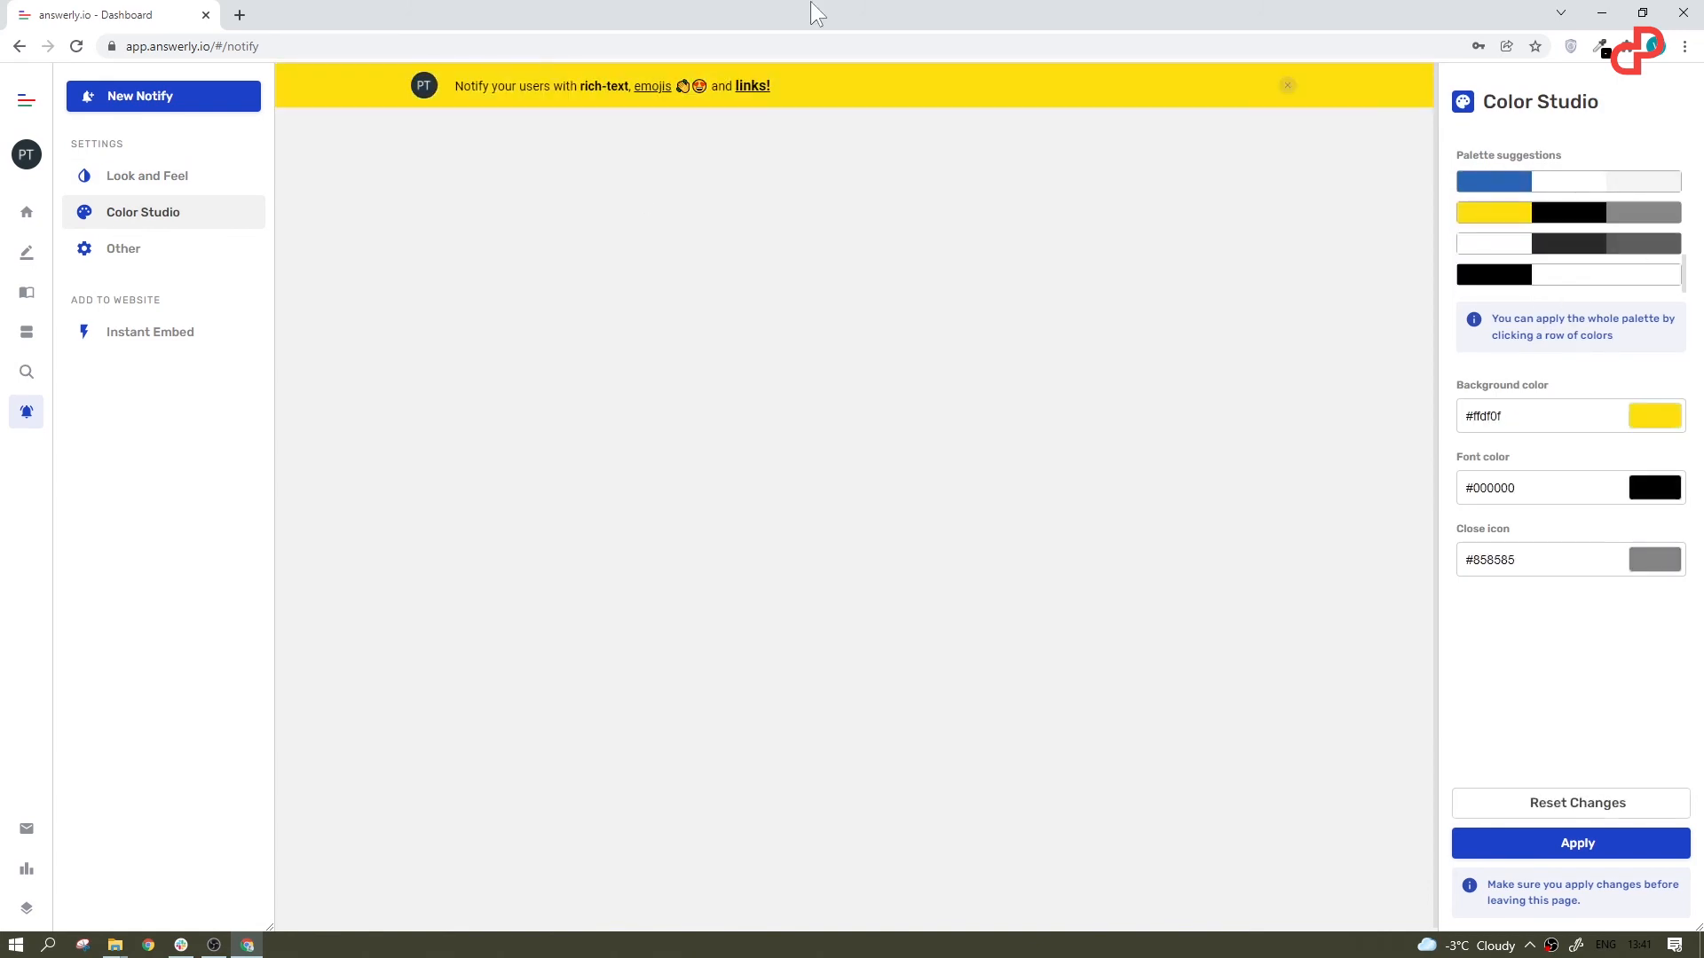
left_click(106, 255)
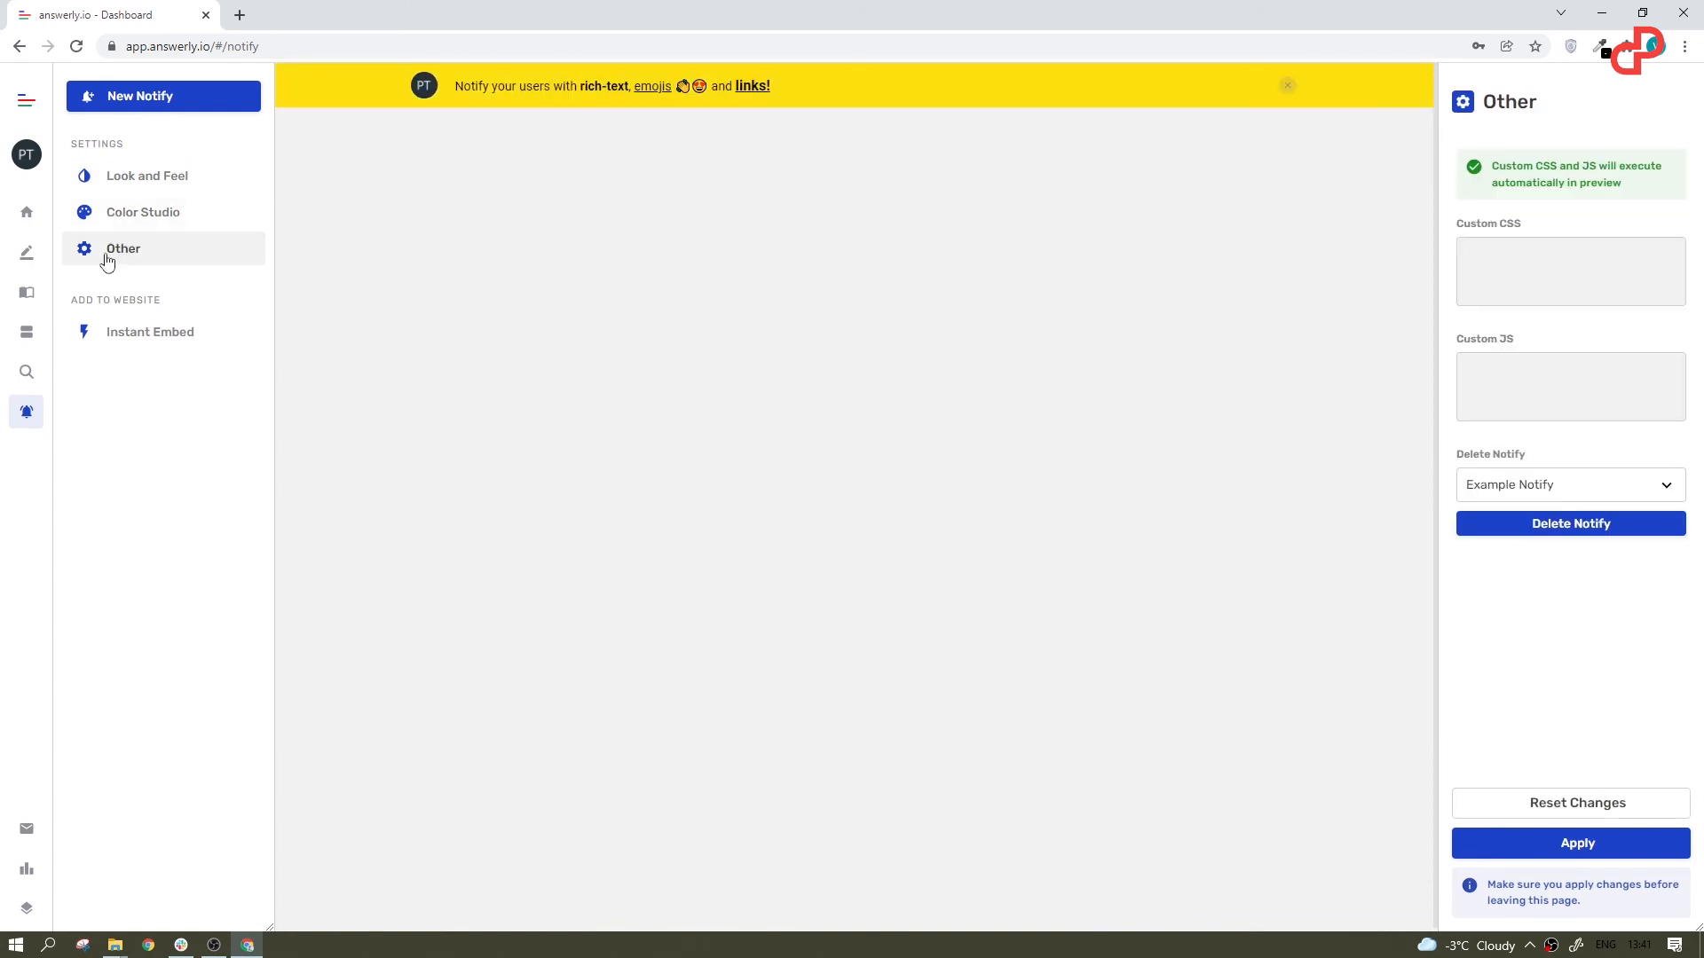
left_click(1549, 801)
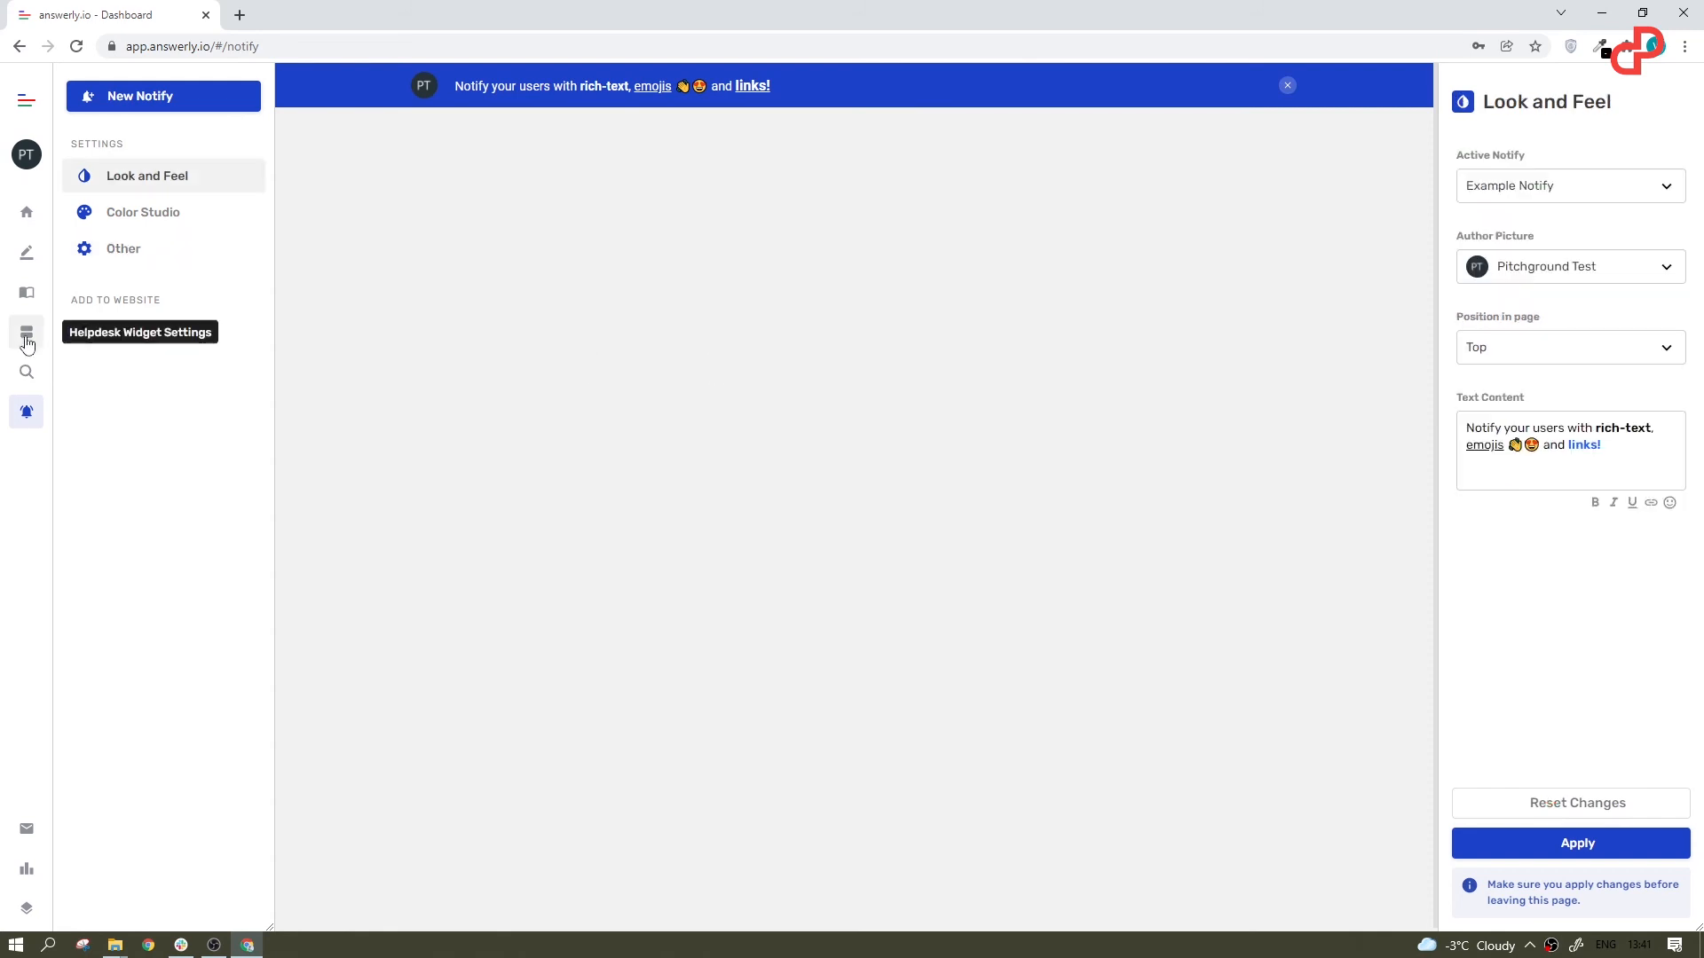
Step: Copy the helpdesk widget's Instant Embed code and declare it installed on the website
left_click(26, 335)
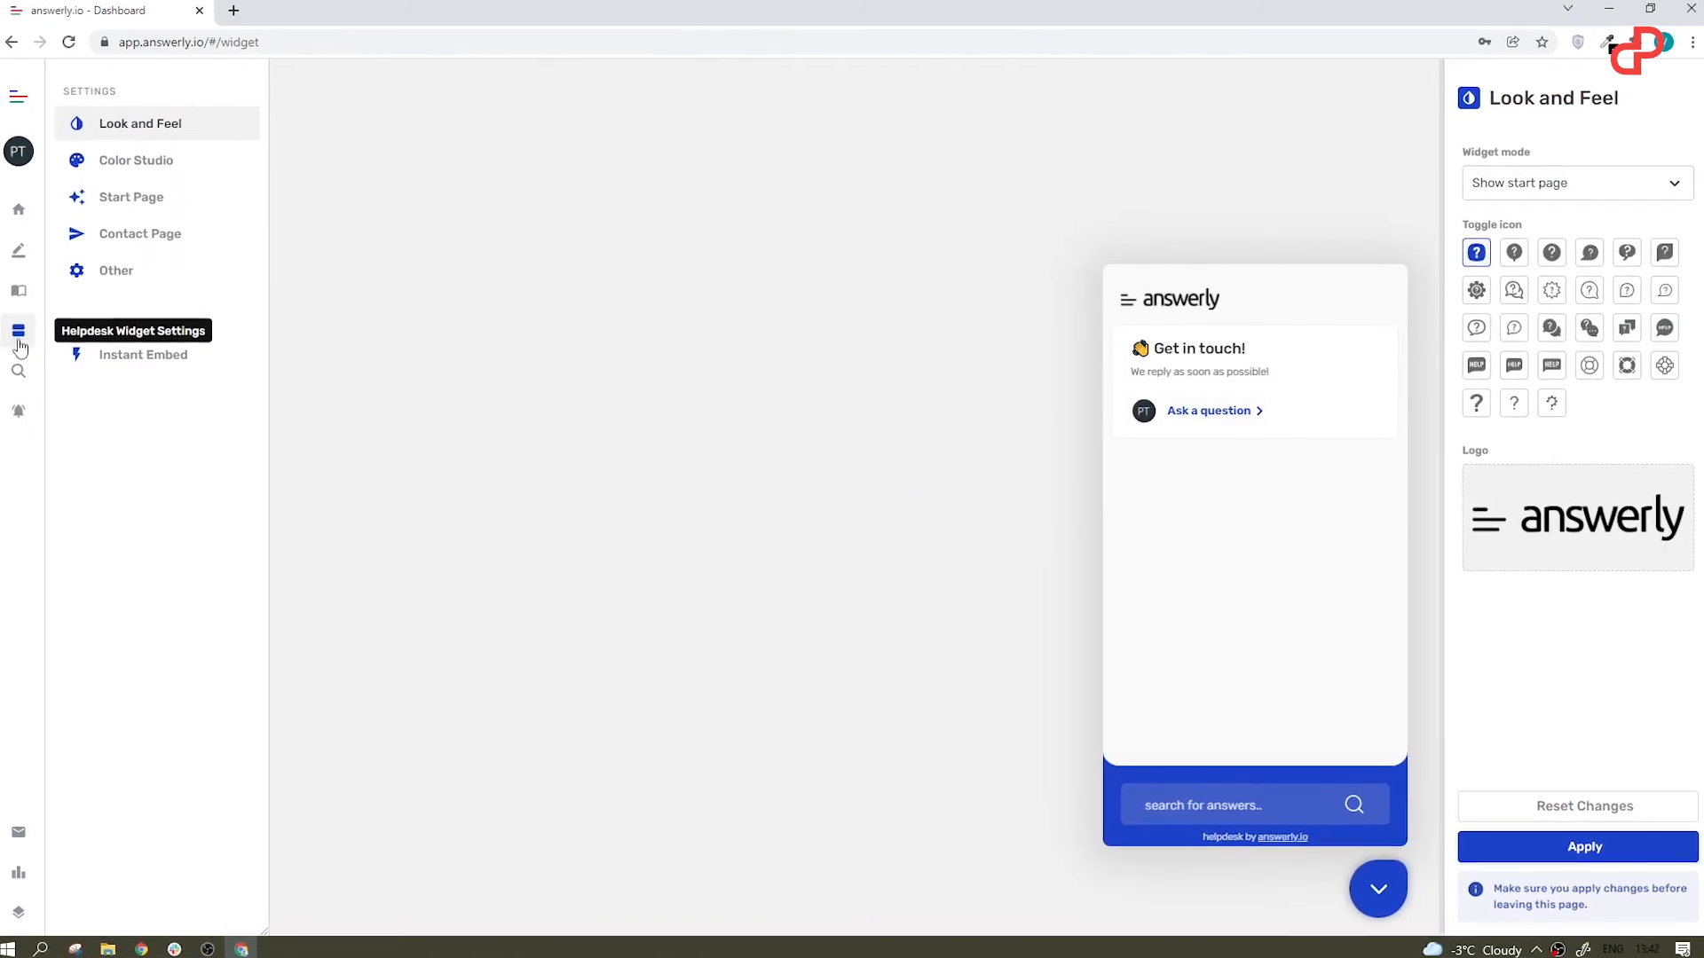
left_click(135, 364)
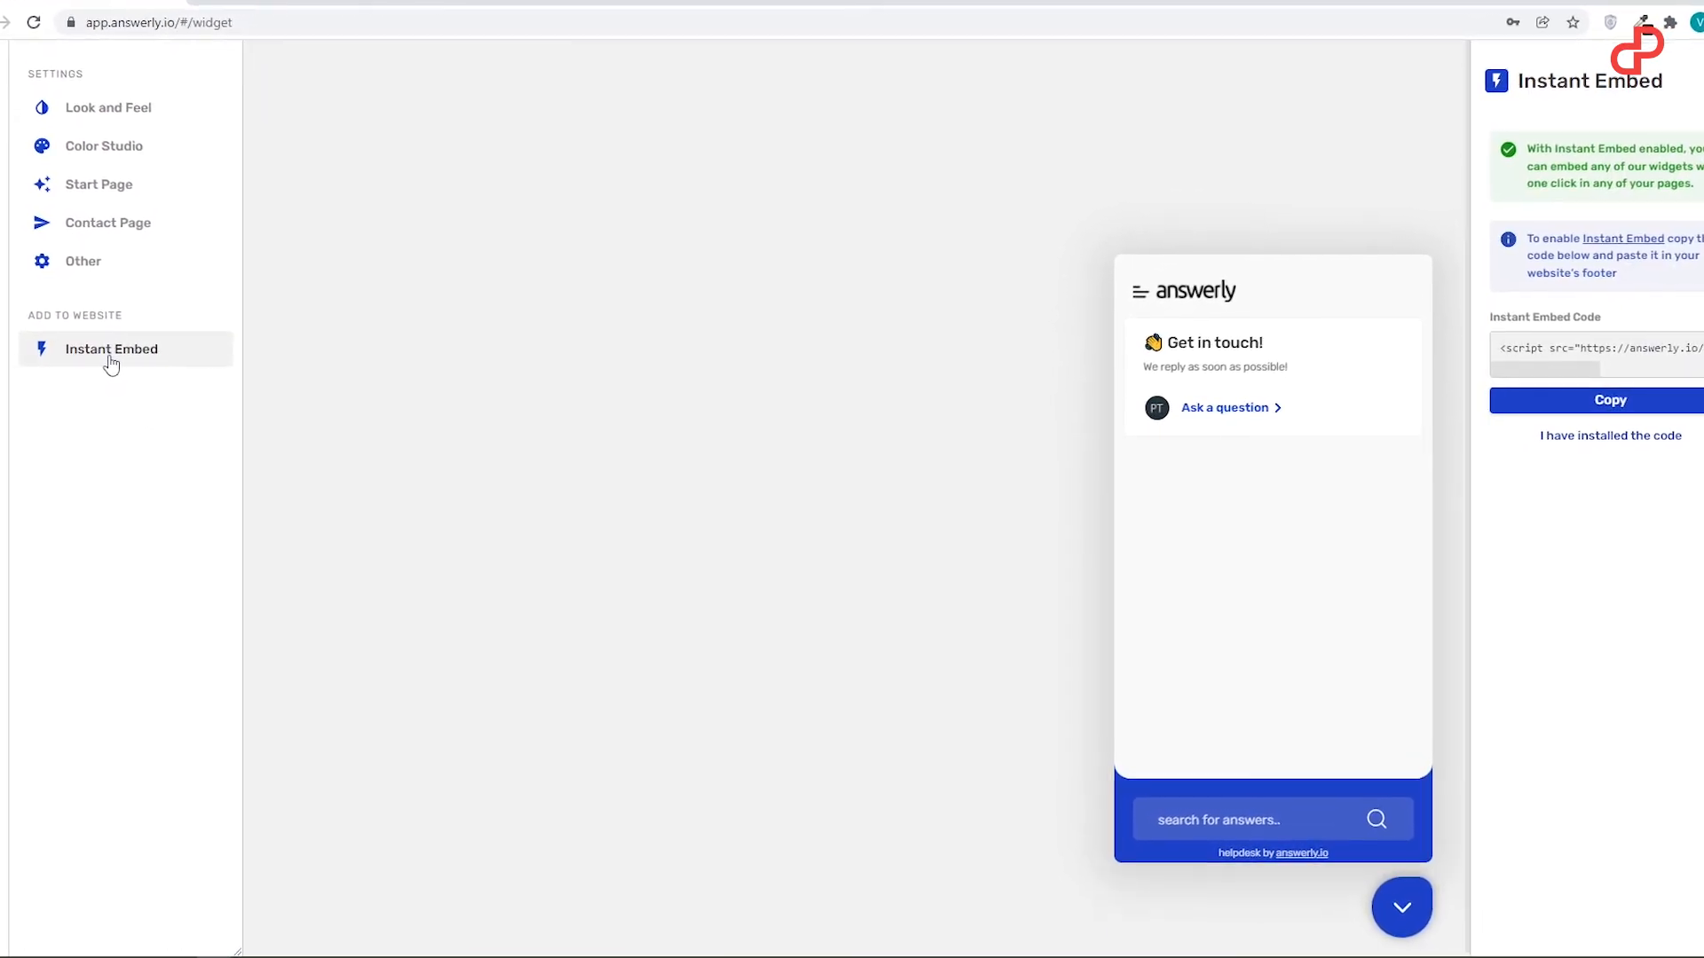
left_click(1596, 340)
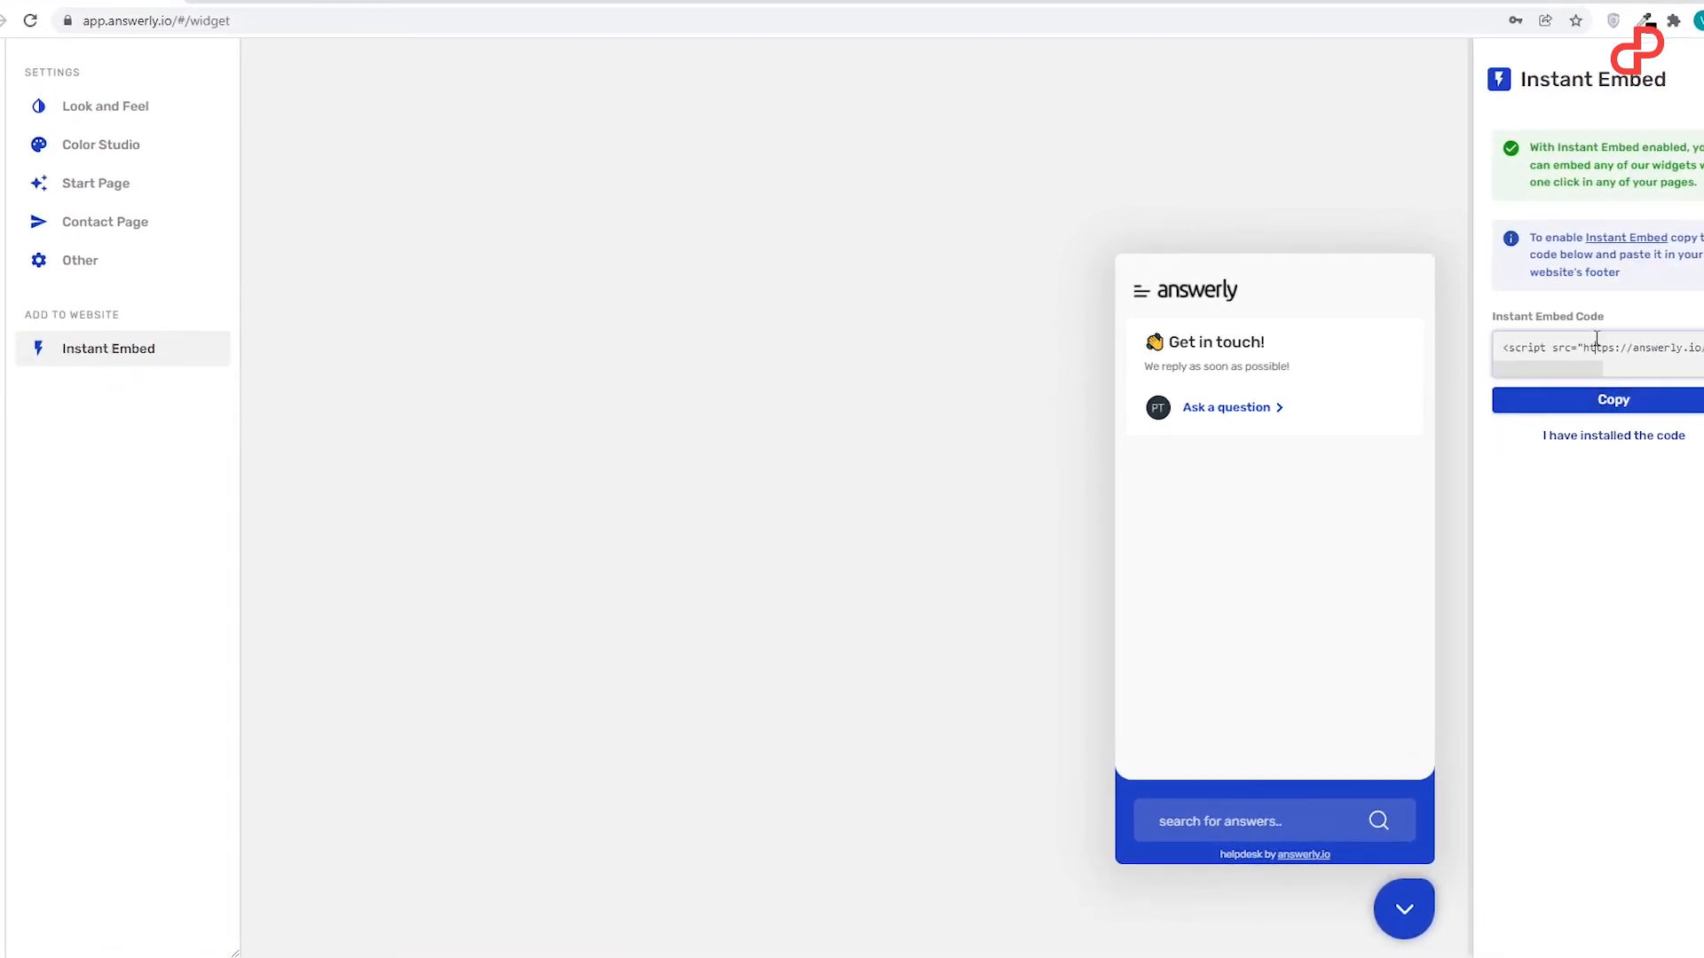
triple_click(1571, 352)
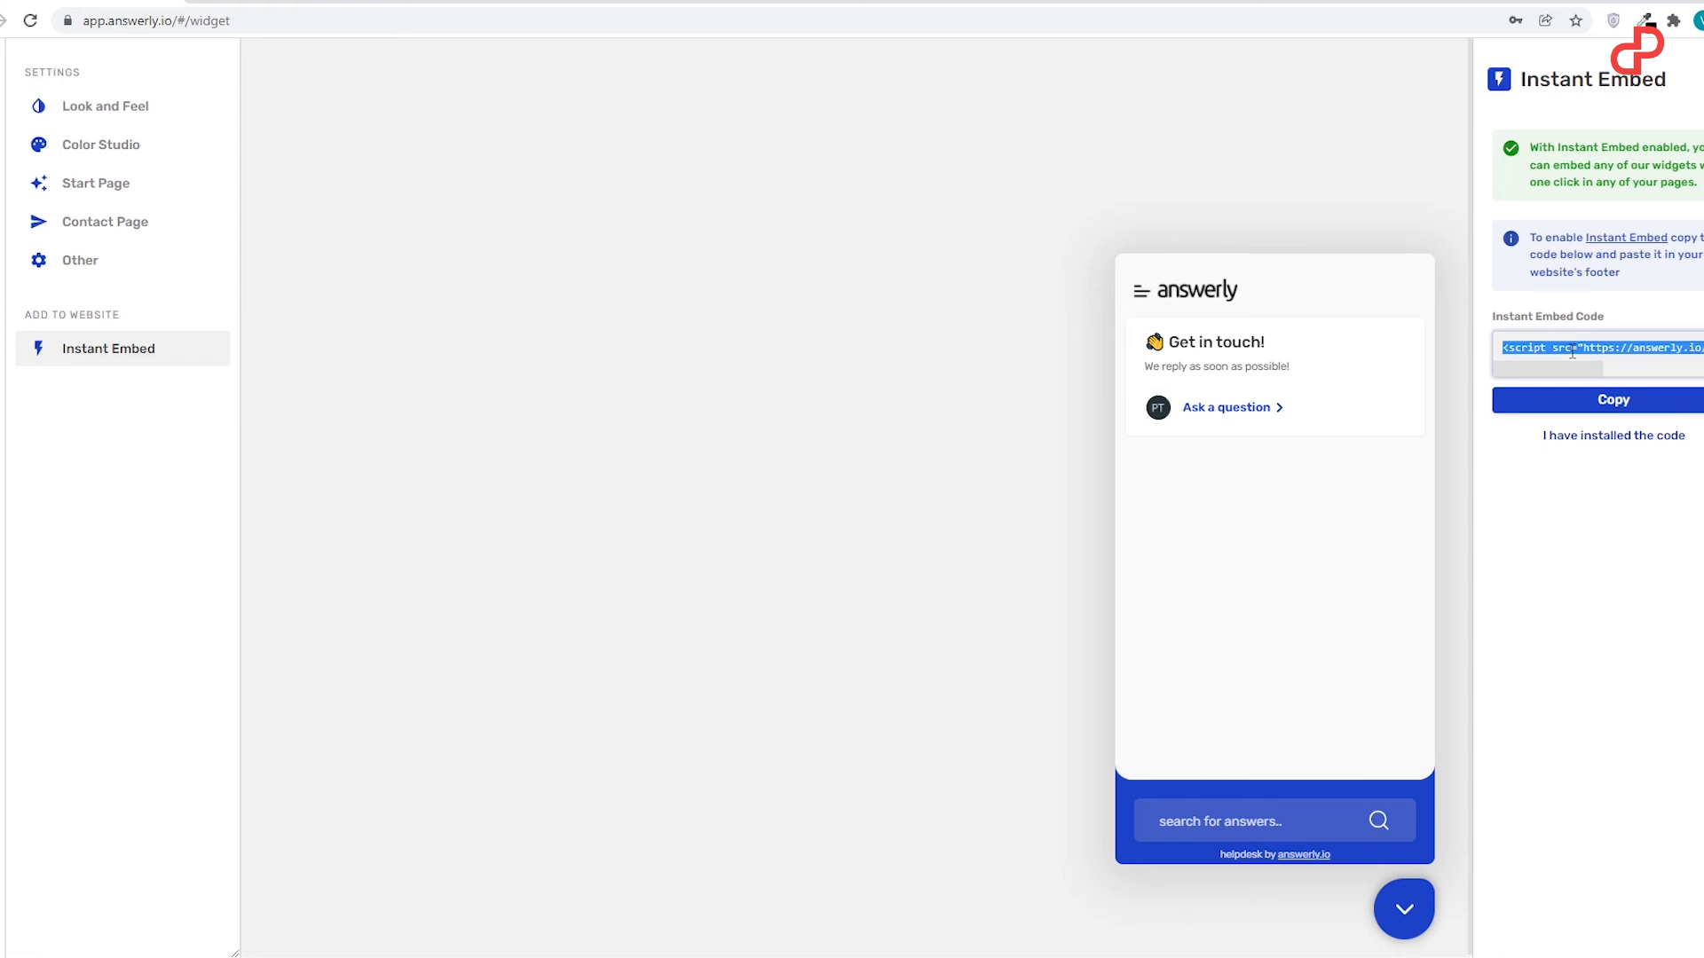
left_click(1571, 402)
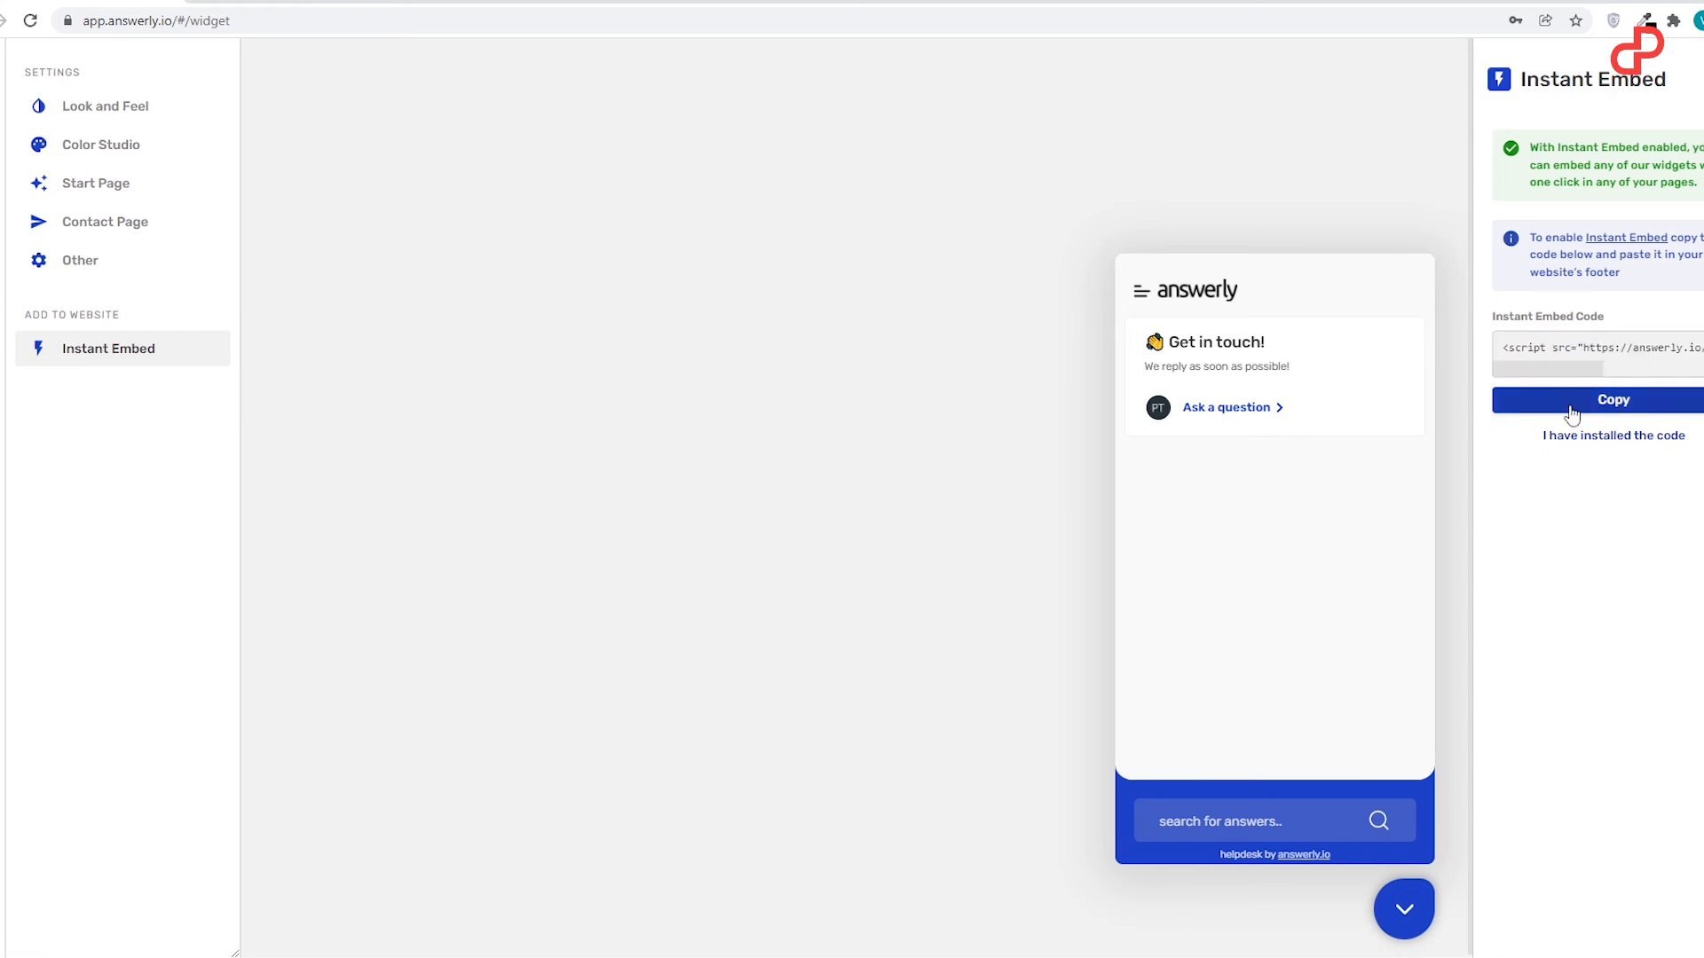
left_click(1573, 437)
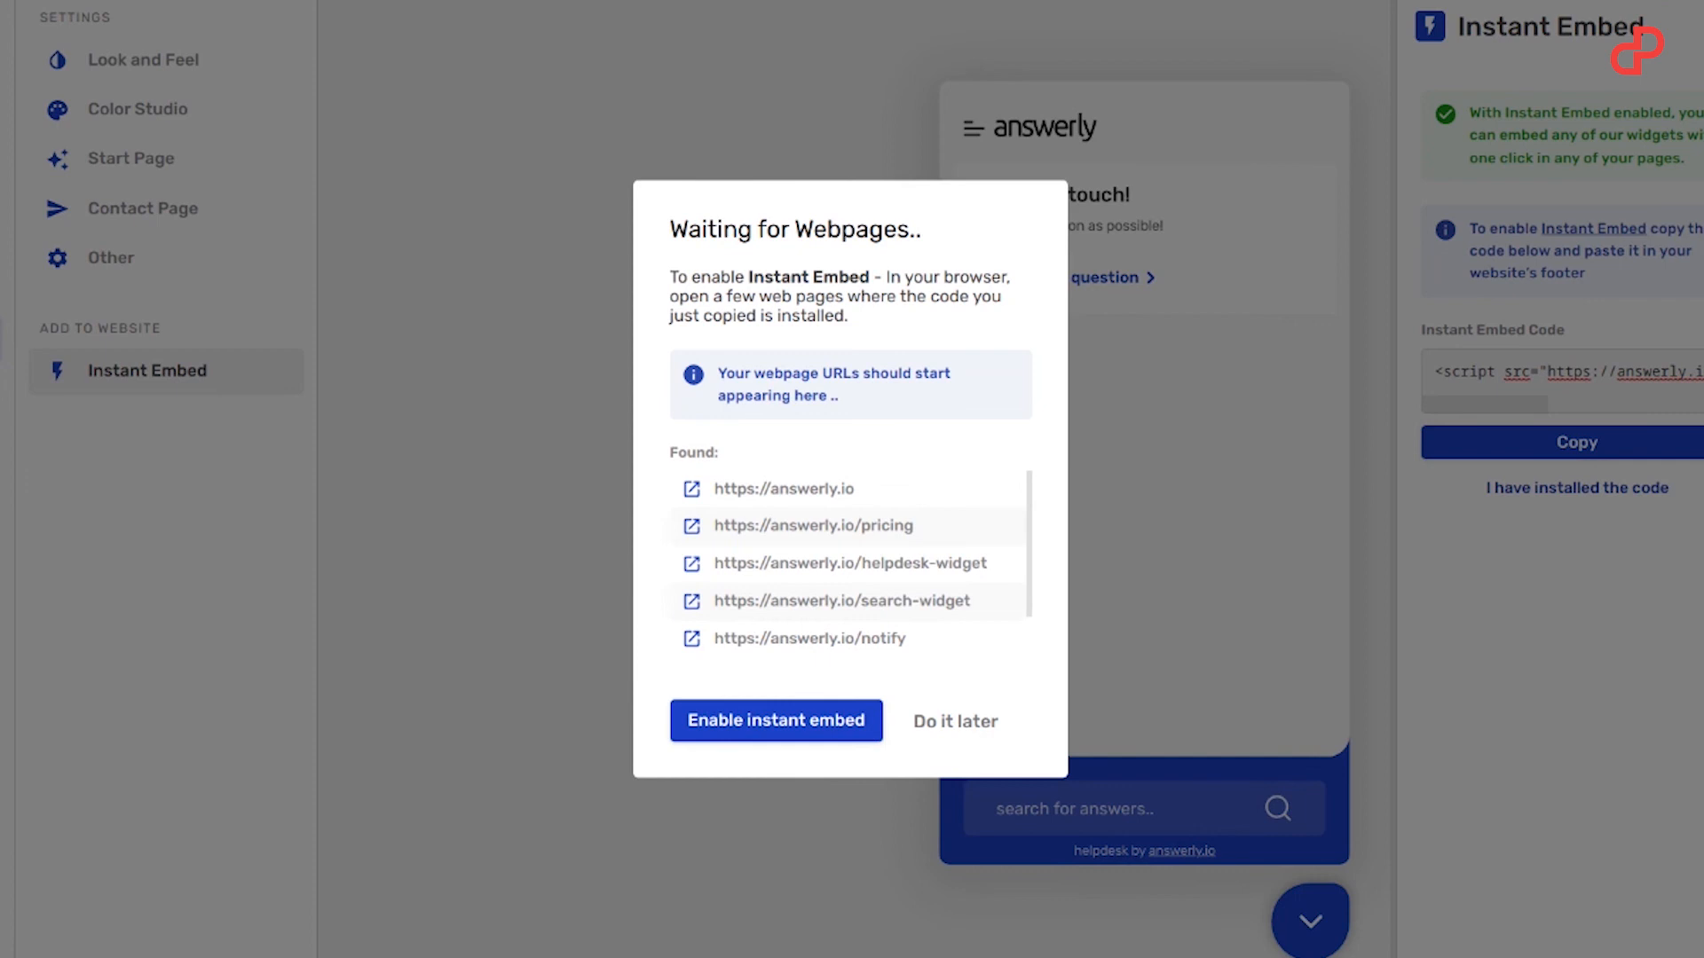
Step: Review the list of found webpages, enable Instant Embed and dismiss the notice
scroll(981, 505, "down", 1)
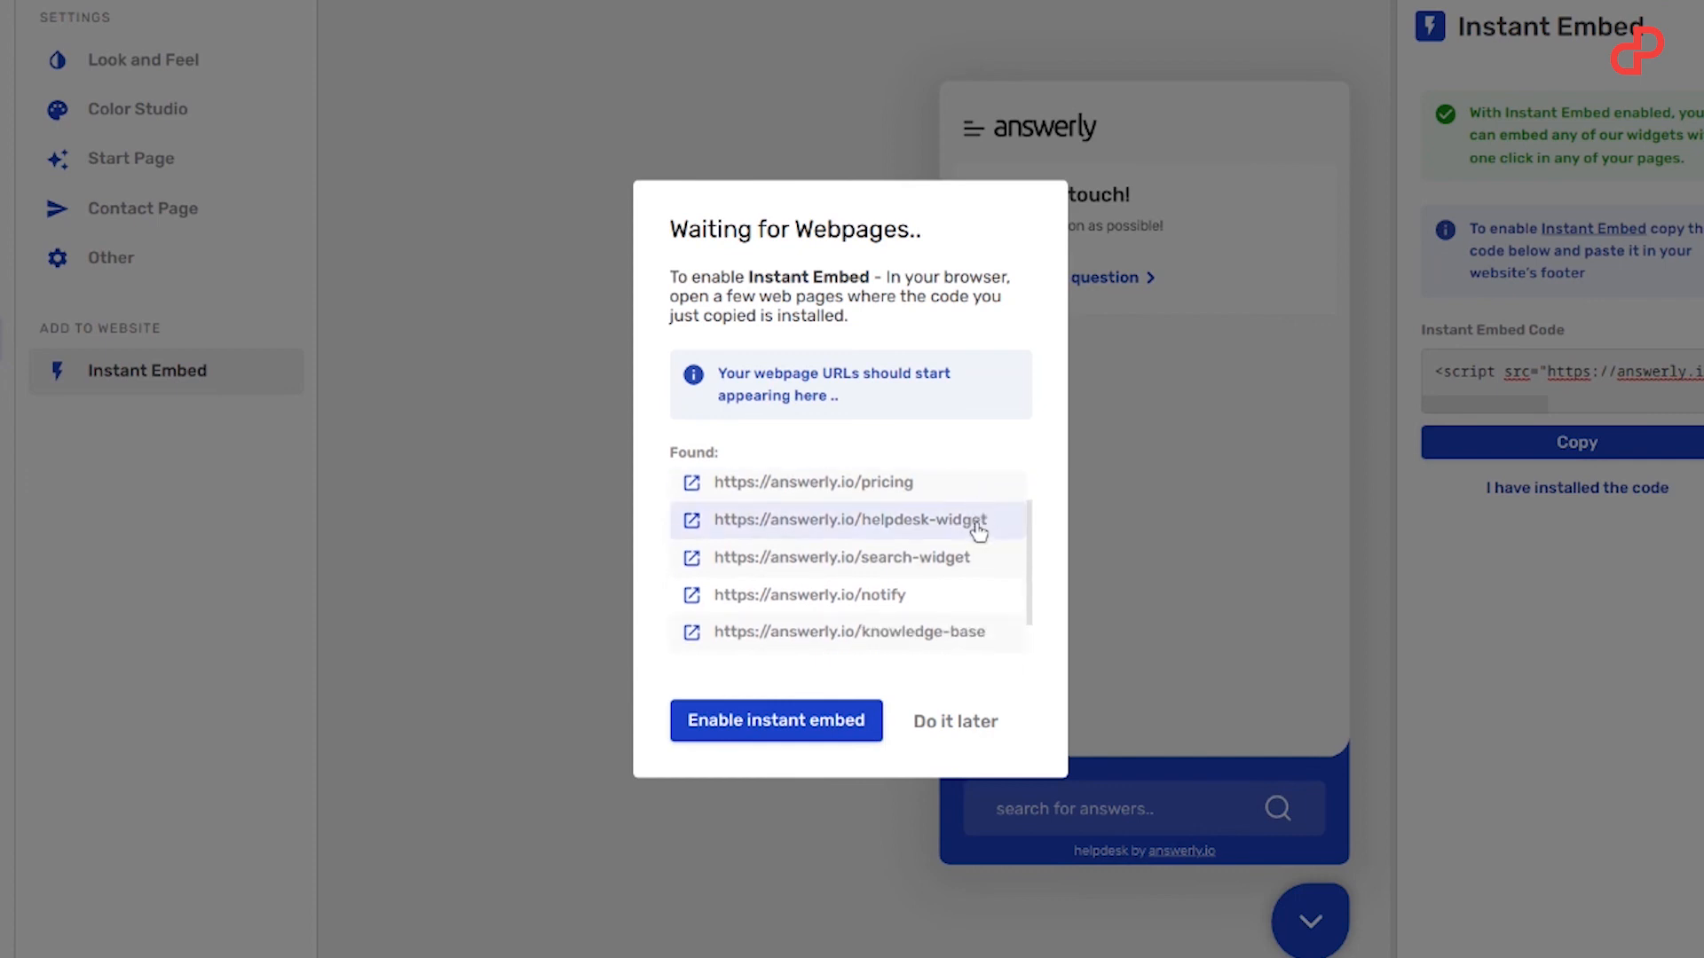
scroll(941, 514, "up", 1)
scroll(816, 531, "down", 1)
scroll(823, 621, "down", 1)
scroll(870, 603, "up", 2)
scroll(901, 583, "down", 2)
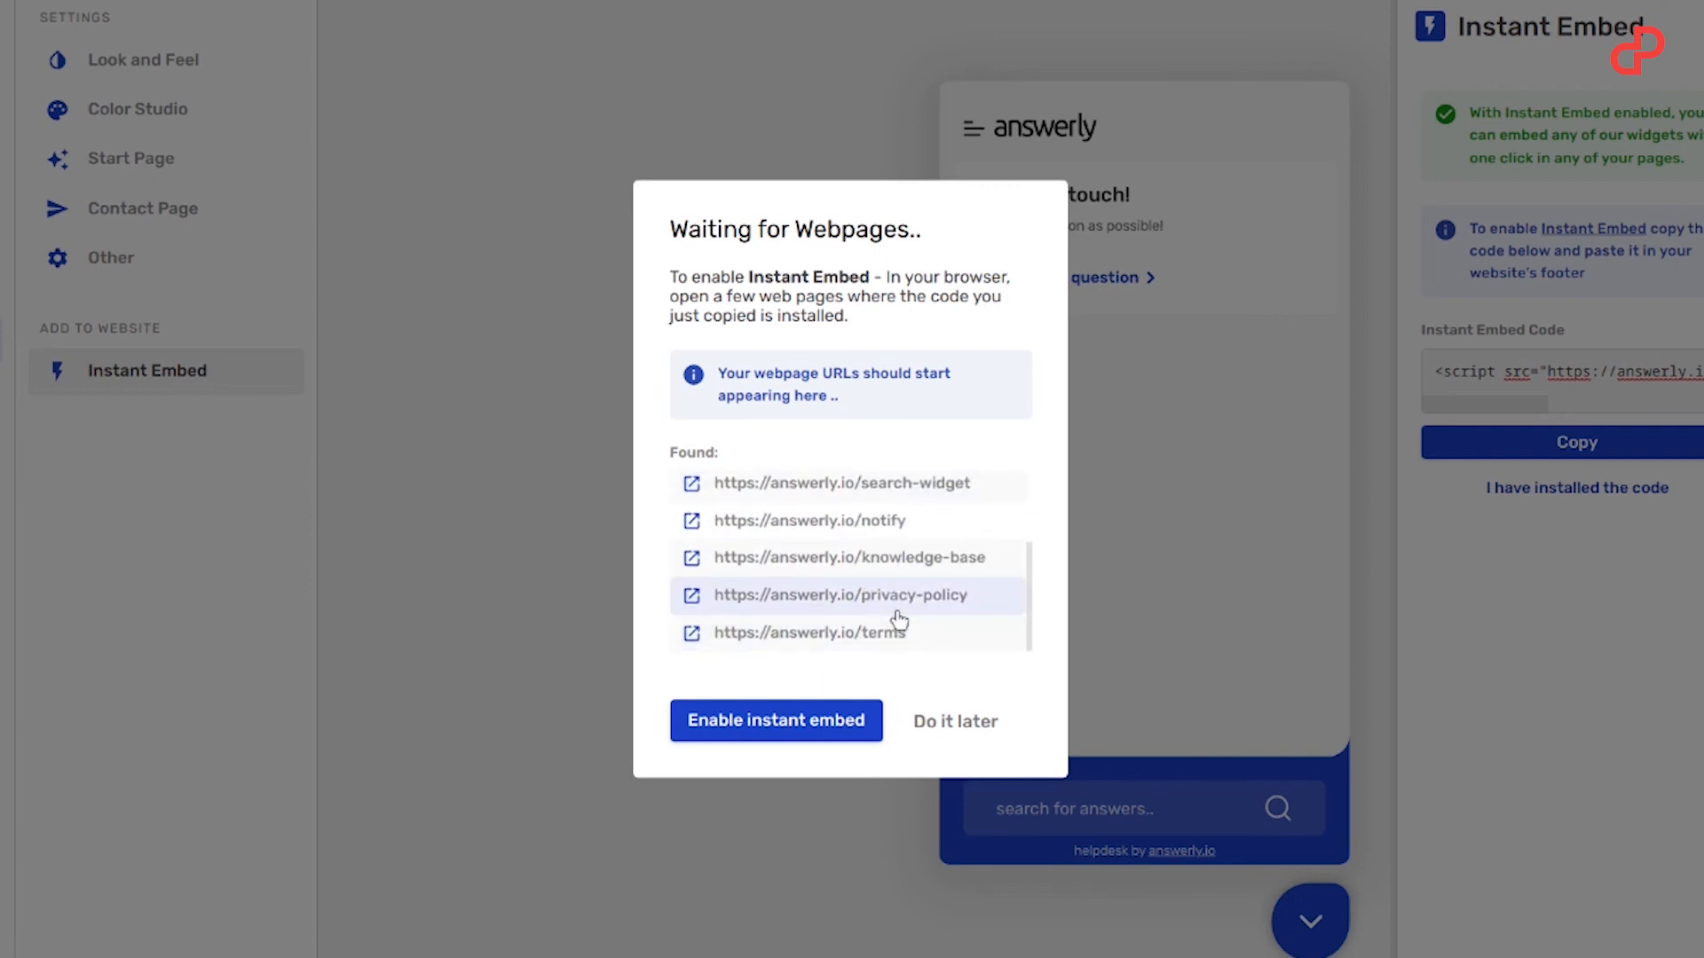
left_click(756, 723)
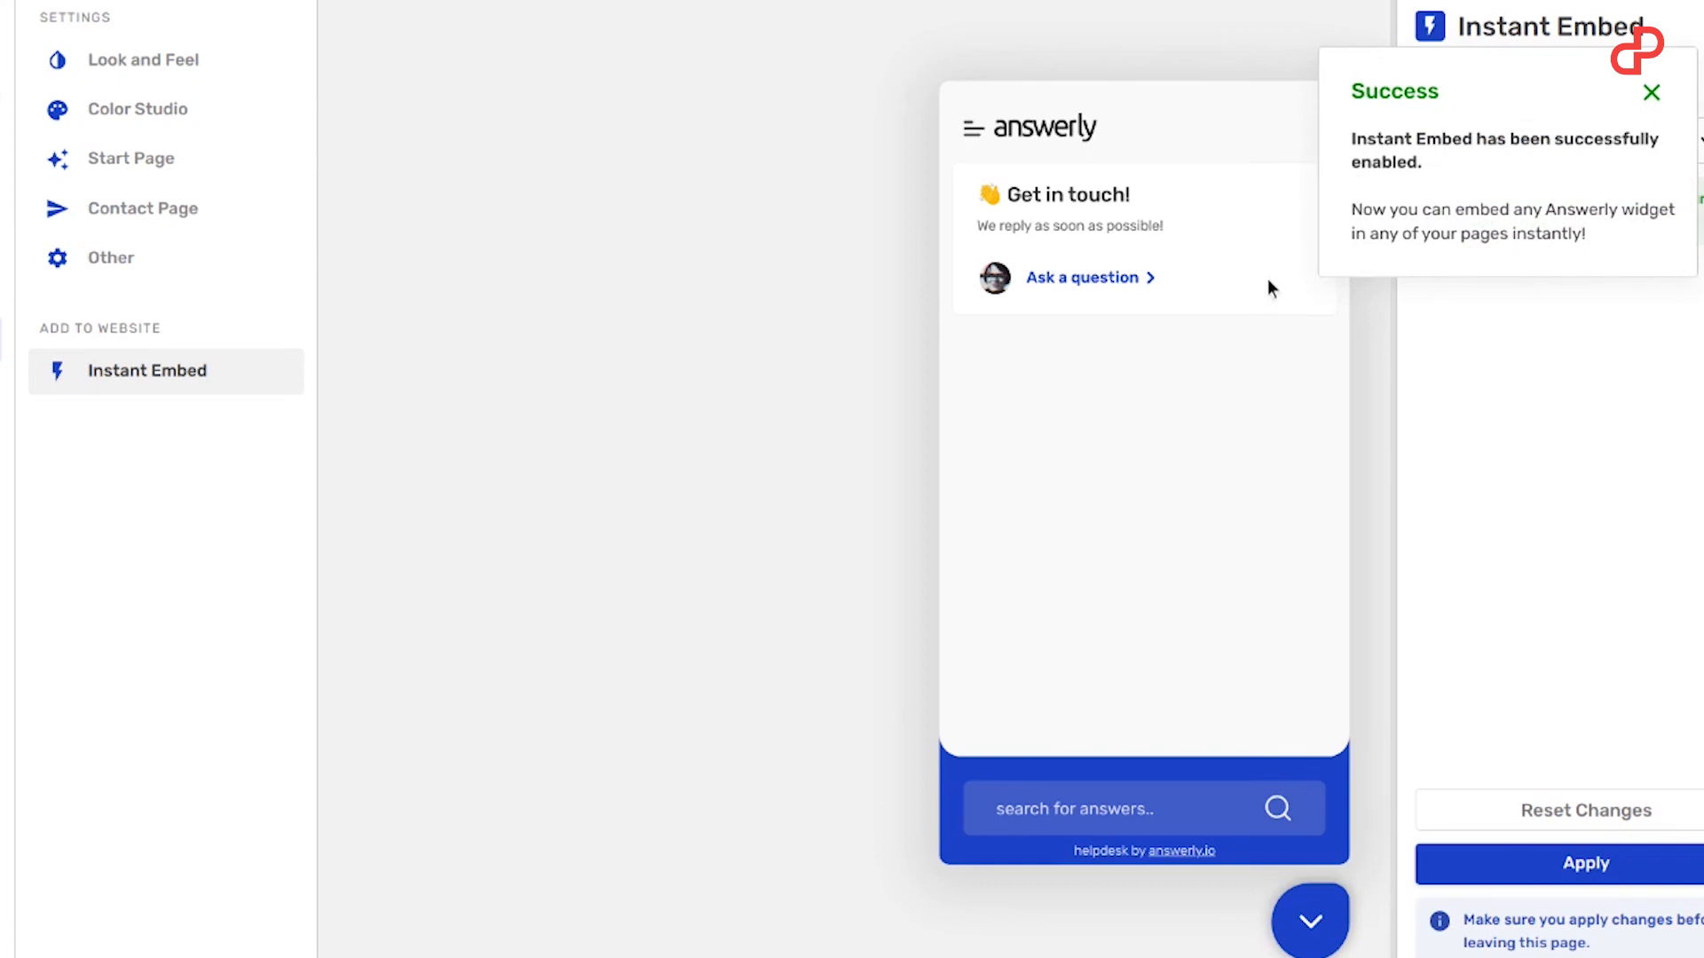
left_click(1650, 92)
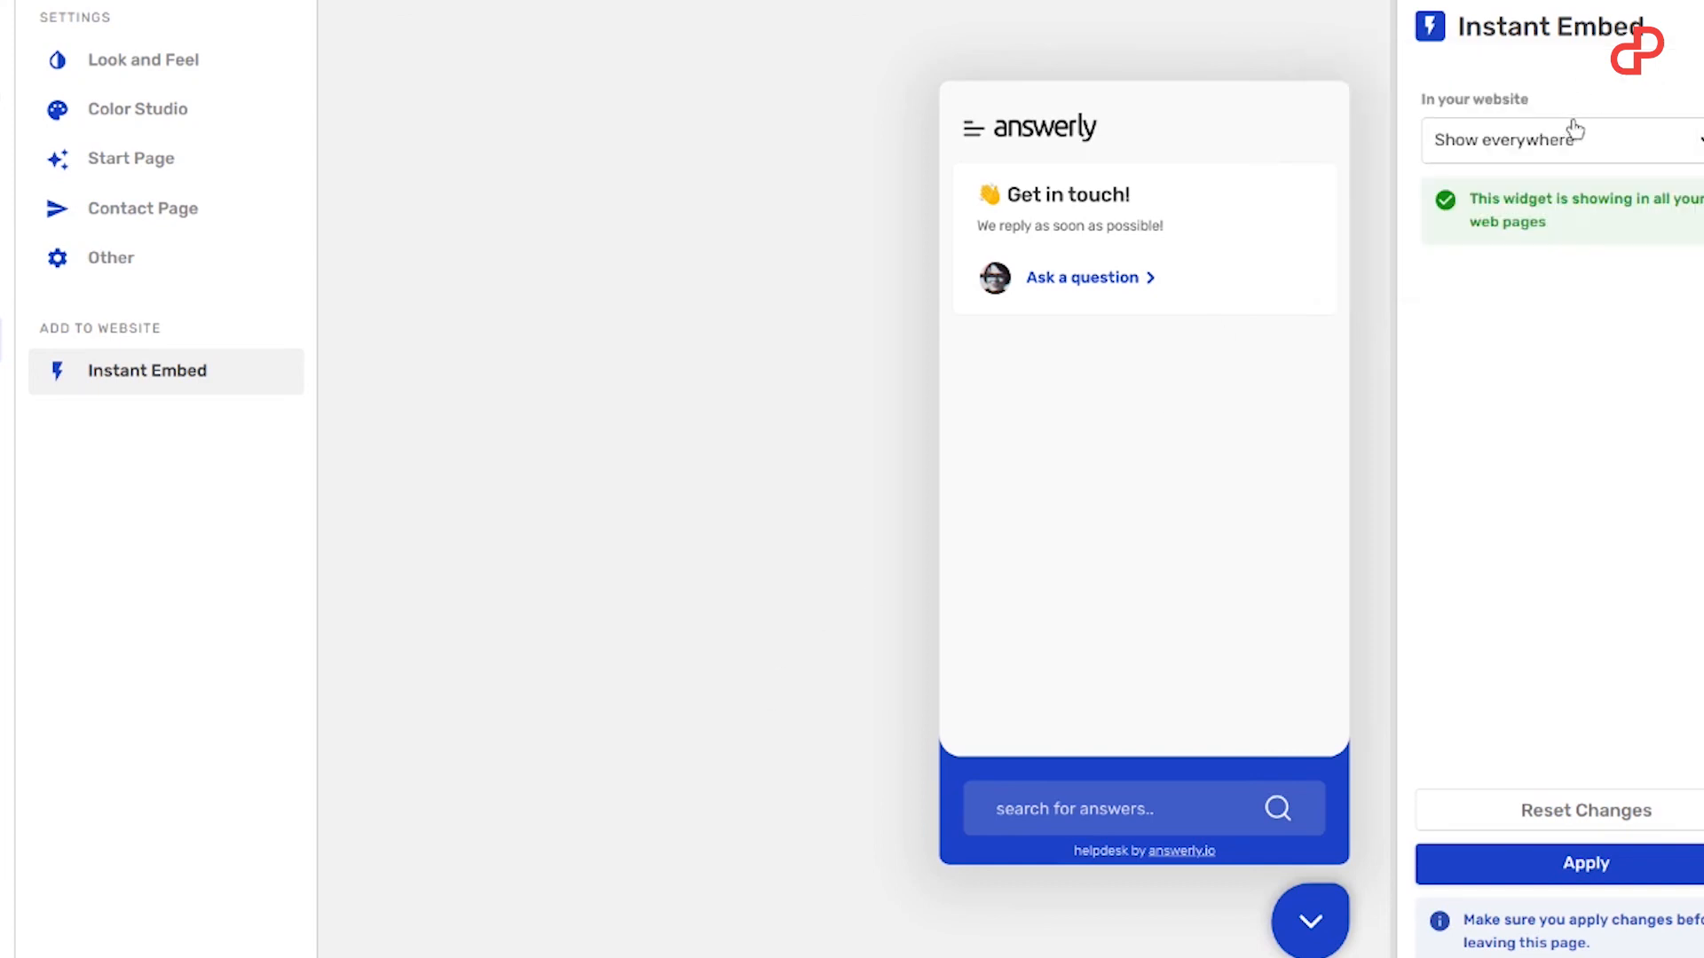
Step: Try another website display option for the helpdesk widget, and set its display to Hide
left_click(1557, 147)
left_click(1546, 208)
left_click(1521, 330)
left_click(1025, 426)
left_click(717, 732)
left_click(1517, 146)
left_click(1460, 304)
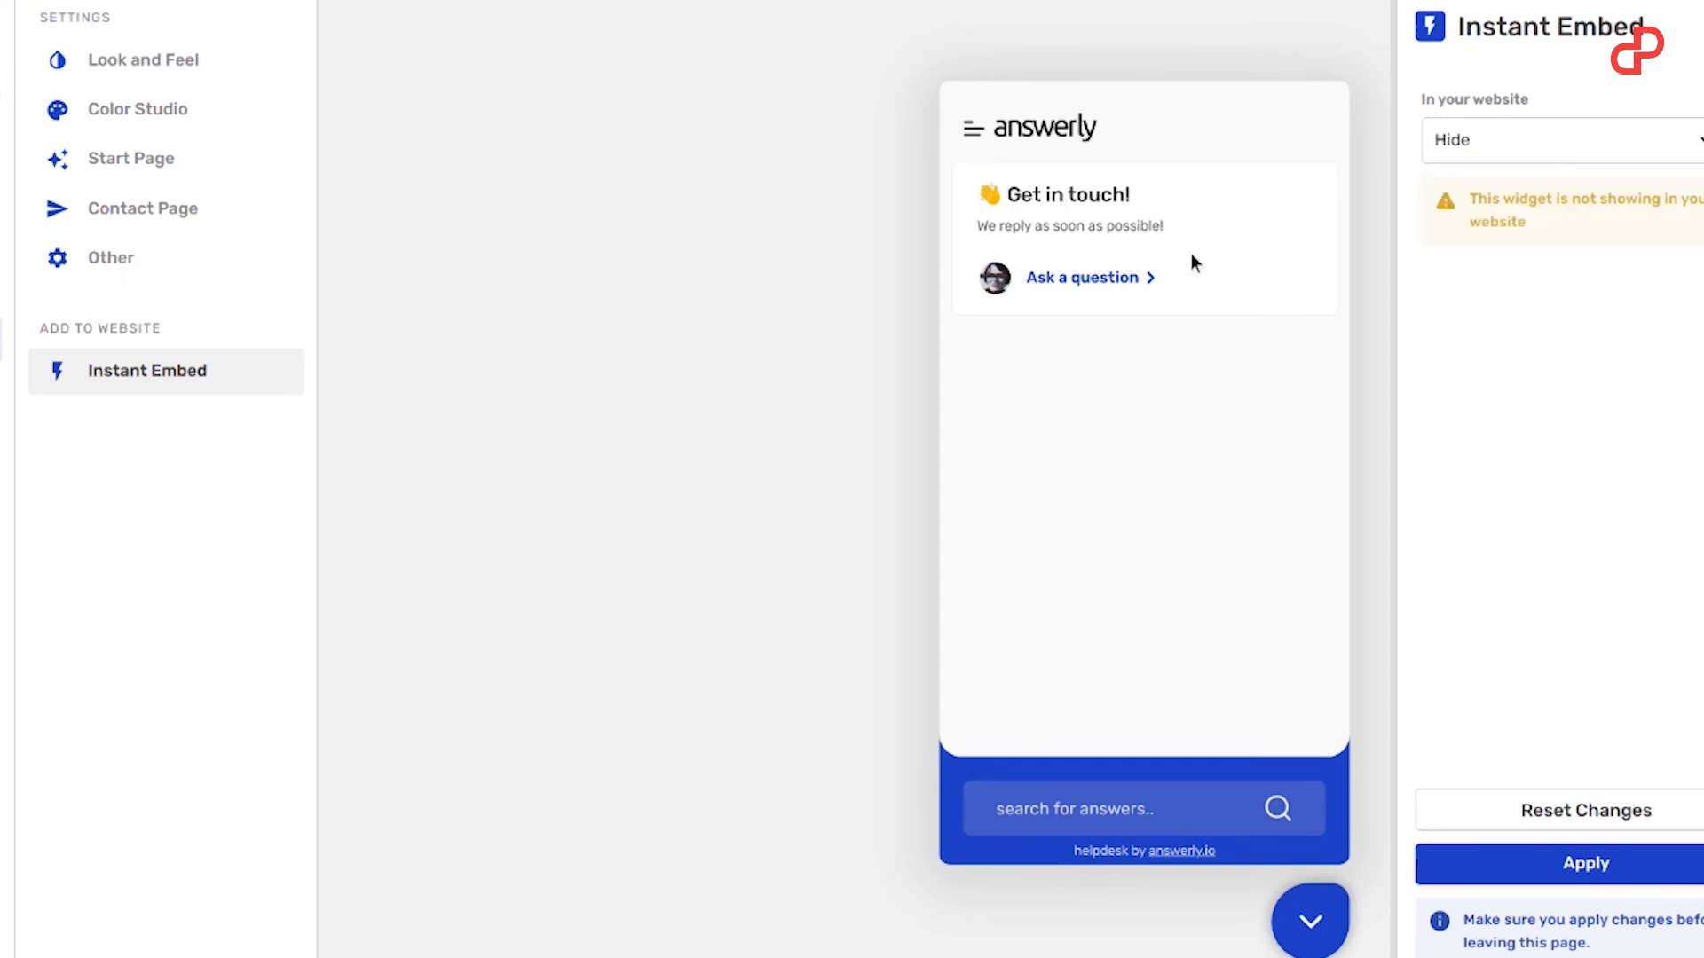